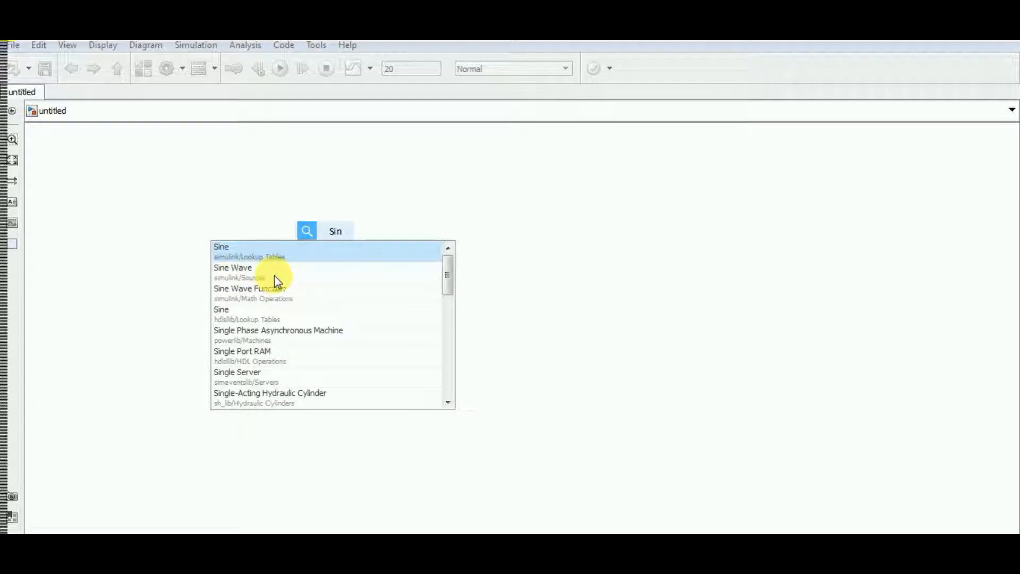
Add a Sine Wave block from simulink/Sources to the left part of the empty model using the quick-insert results
click(242, 272)
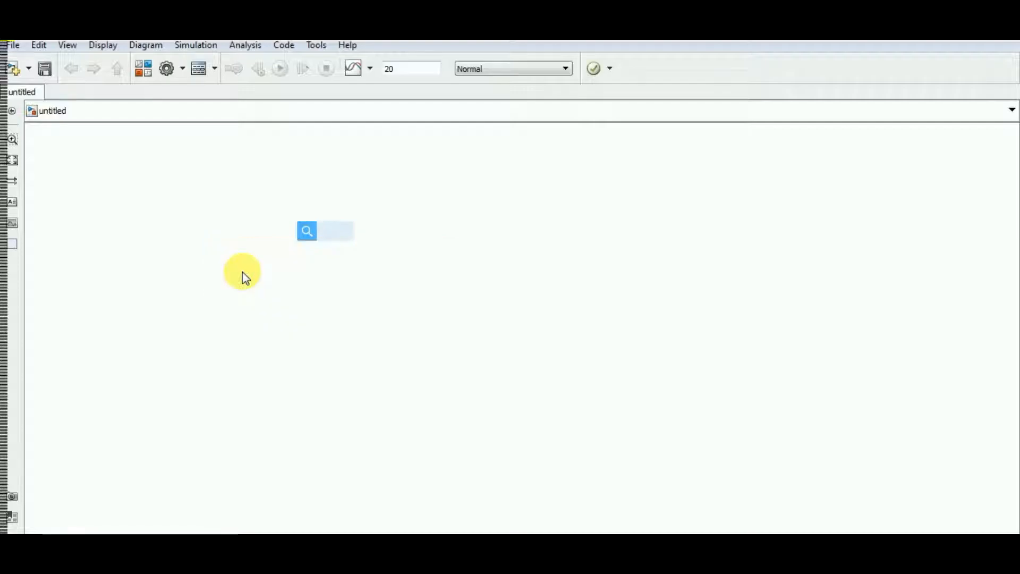
drag(335, 236, 256, 253)
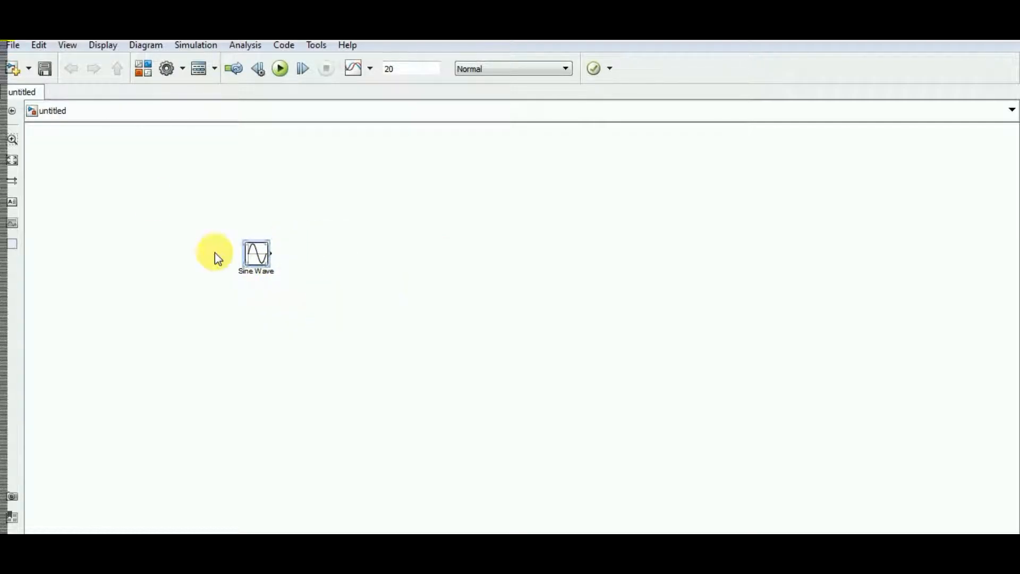
Add a second Sine Wave block to the model from the Sources library in the Library Browser
click(144, 72)
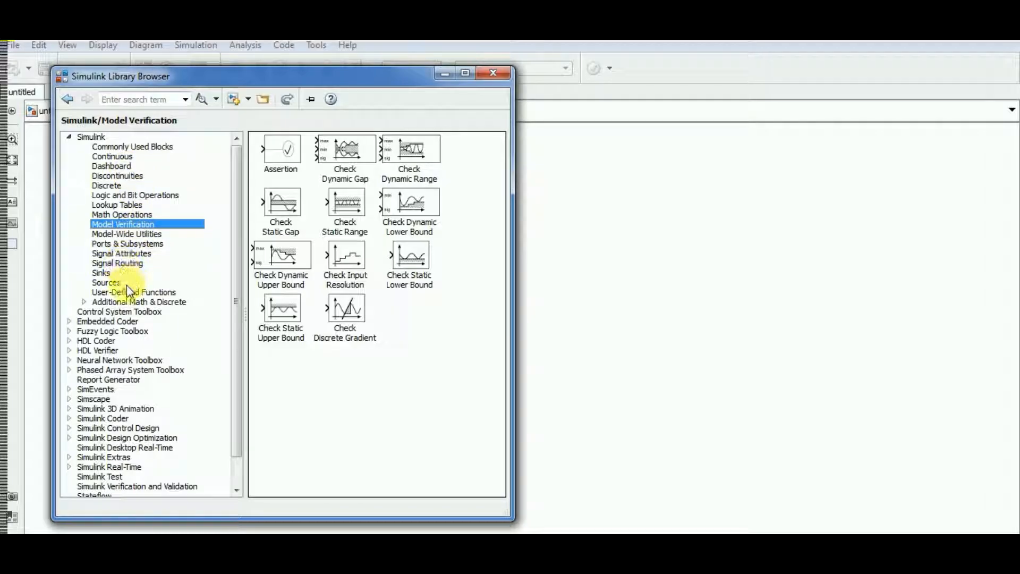
click(104, 280)
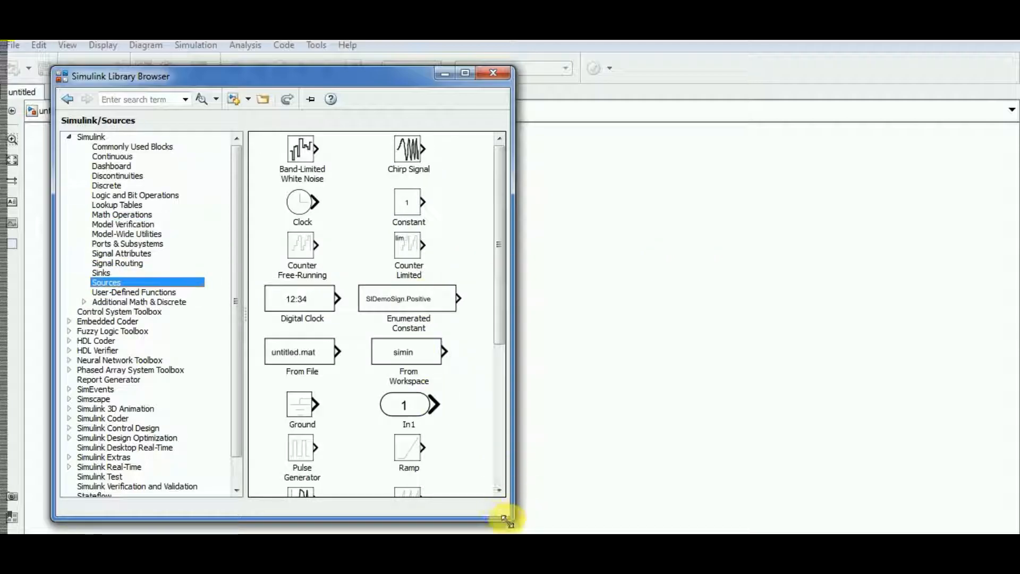
drag(514, 525, 557, 529)
scroll(451, 351, down, 5)
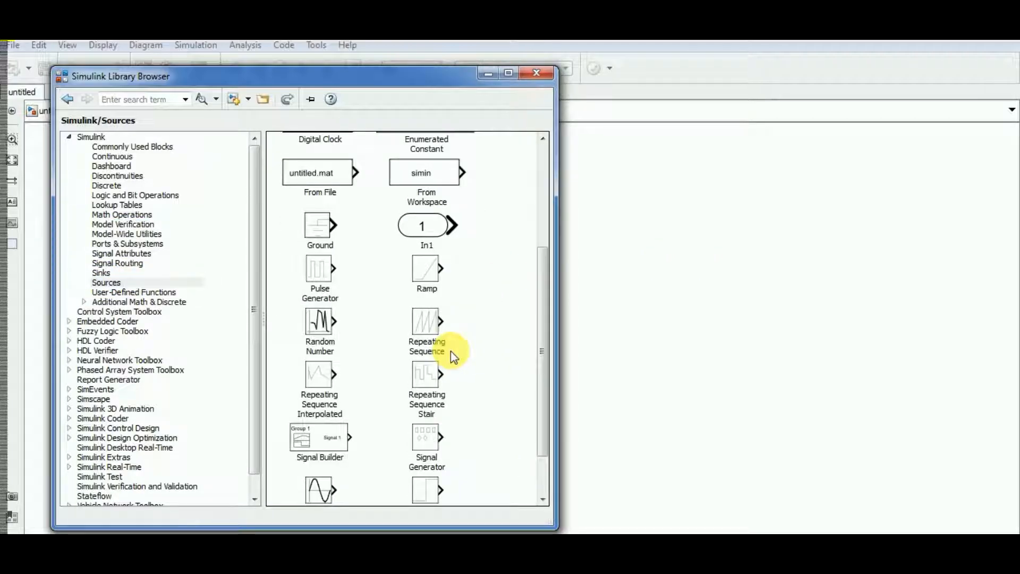
drag(326, 426, 627, 355)
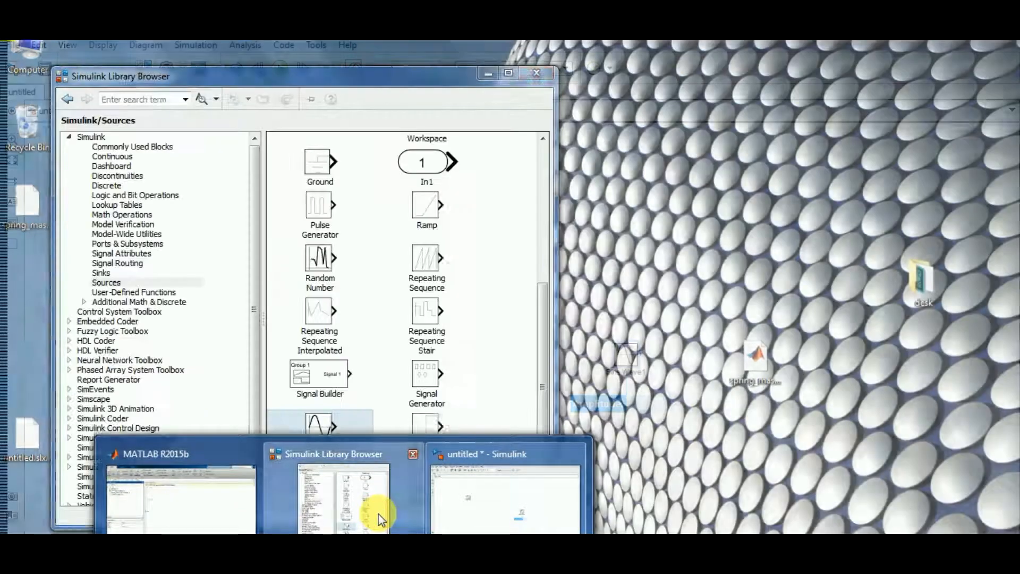
Search the block library for "sine" and place another Sine Wave block above the one just added
click(378, 515)
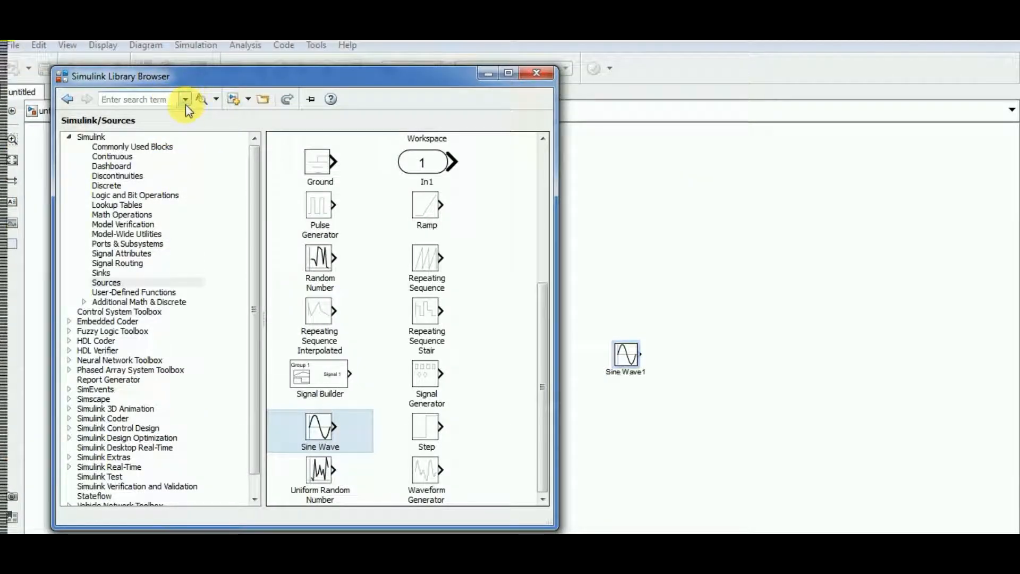
text(s)
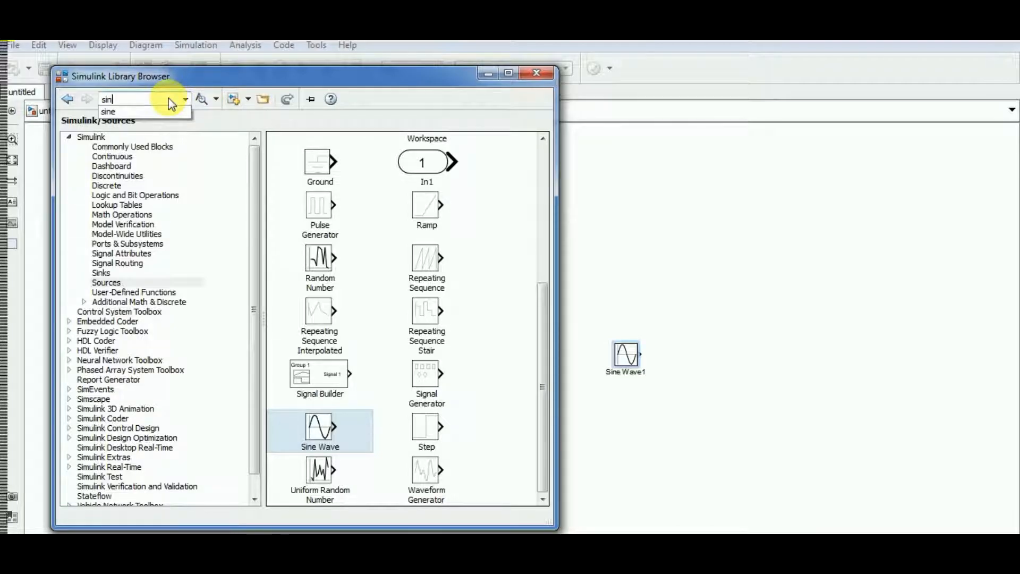
text(ine)
click(202, 101)
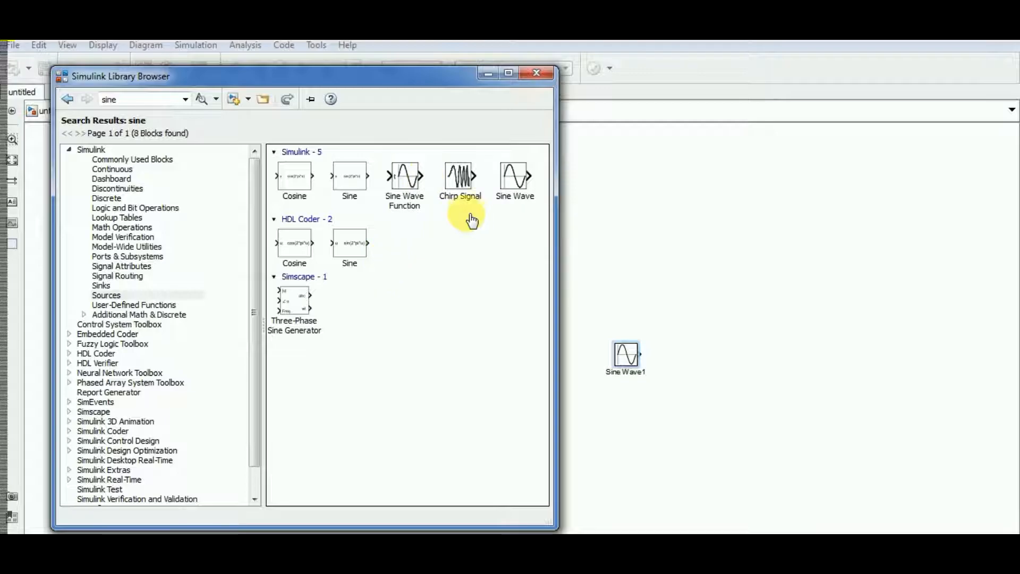
drag(522, 181, 623, 231)
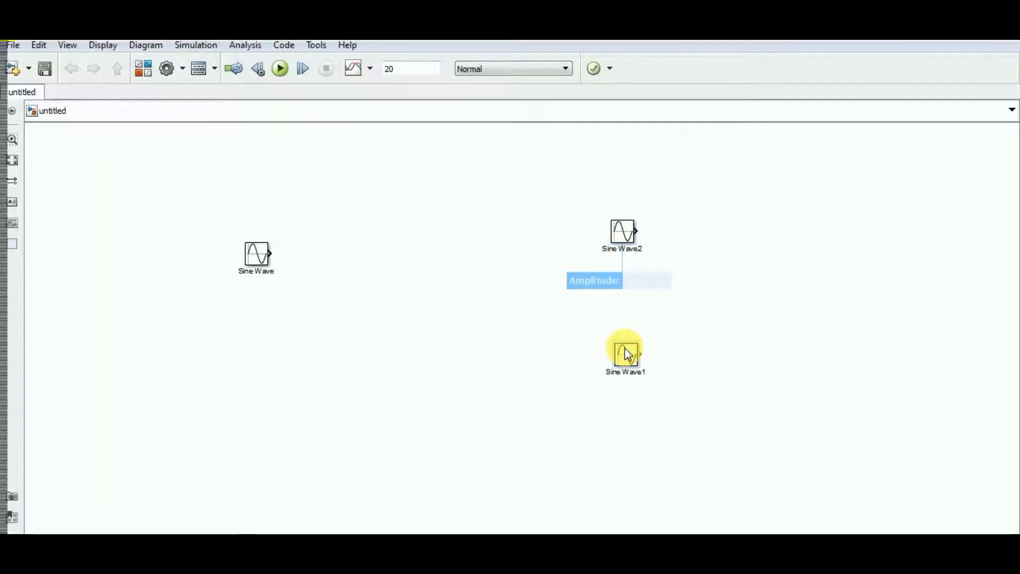
Delete the two extra Sine Wave blocks and shift the original Sine Wave block further left
click(626, 354)
key(Delete)
click(623, 232)
key(Delete)
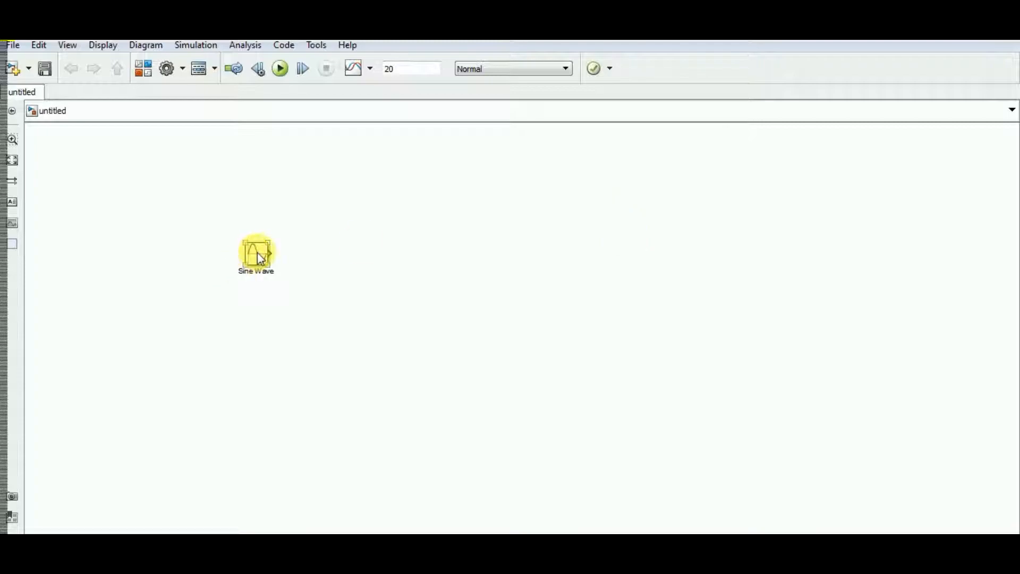
drag(260, 258, 192, 241)
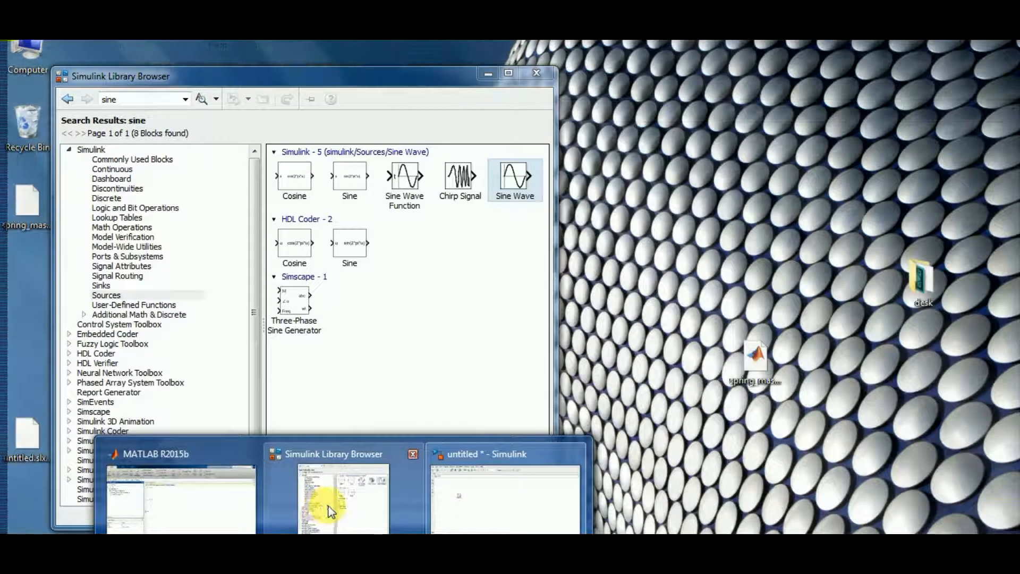
Clear the library search and add an If block from Ports & Subsystems to the model, right of the Sine Wave block
click(339, 510)
double_click(133, 101)
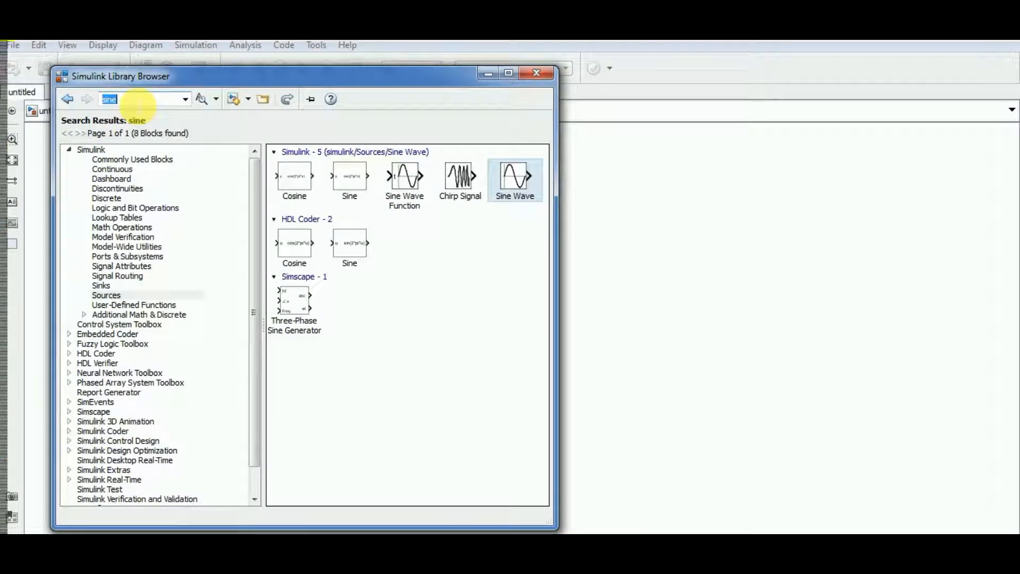
key(BackSpace)
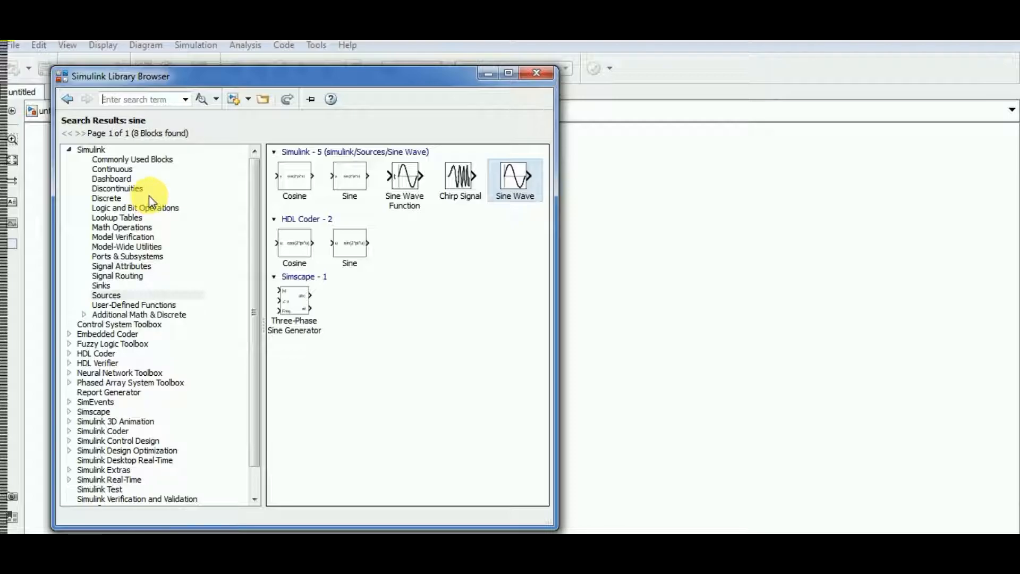
click(152, 258)
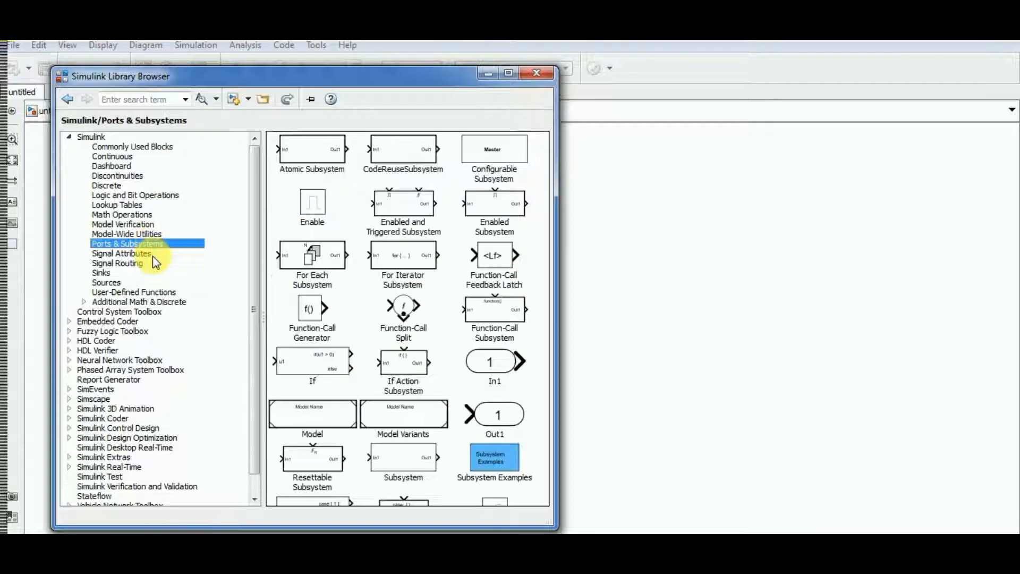
click(461, 254)
scroll(469, 247, down, 6)
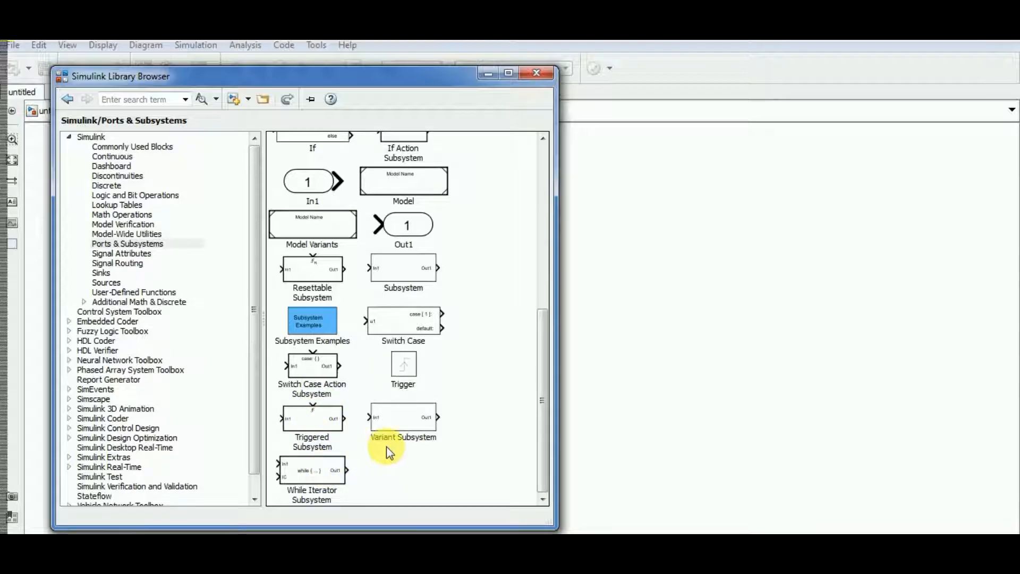
scroll(296, 296, up, 4)
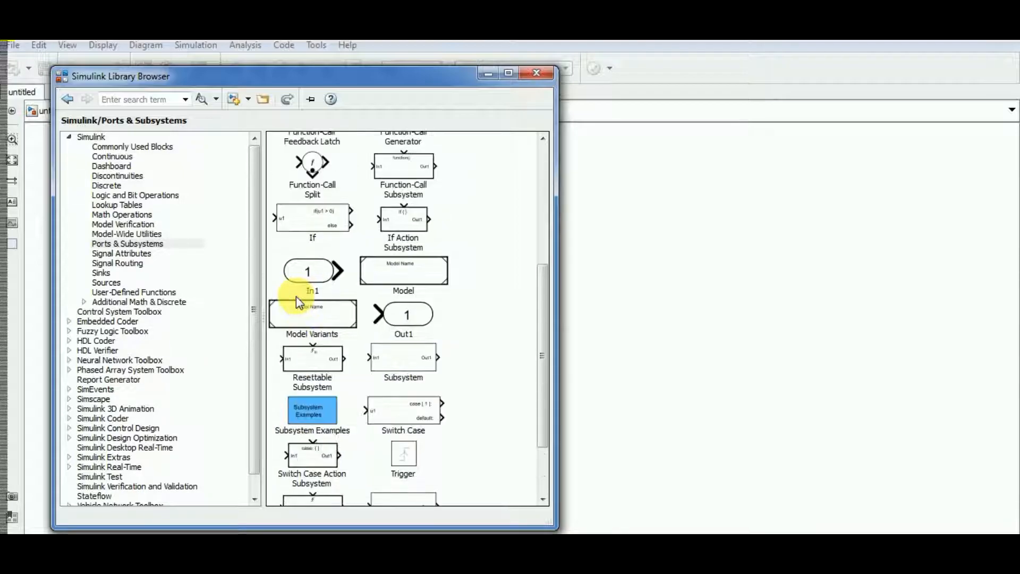
drag(318, 308, 393, 202)
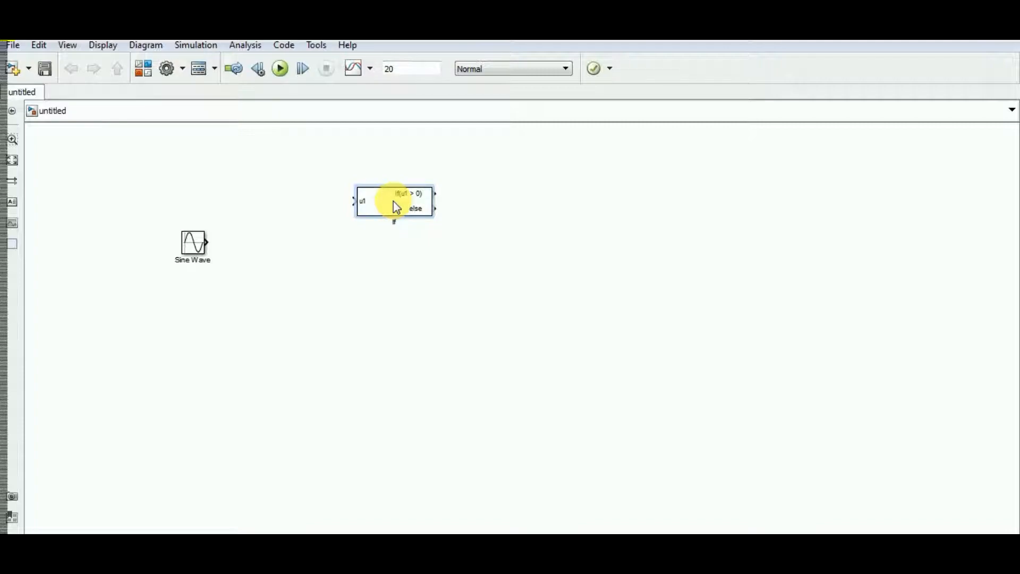
Reposition the If block so it sits above and to the right of the Sine Wave block
drag(393, 201, 380, 256)
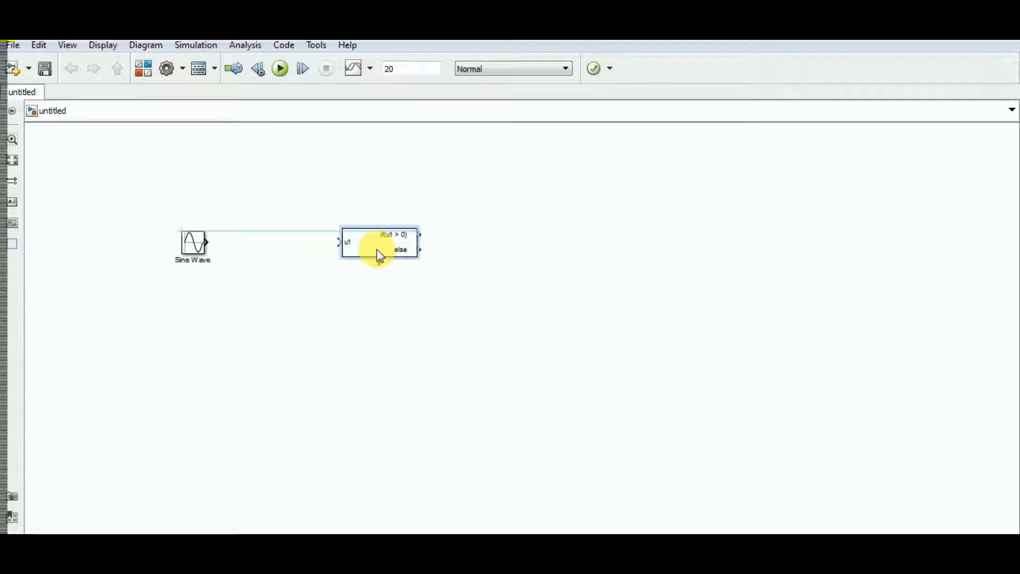
drag(378, 250, 365, 196)
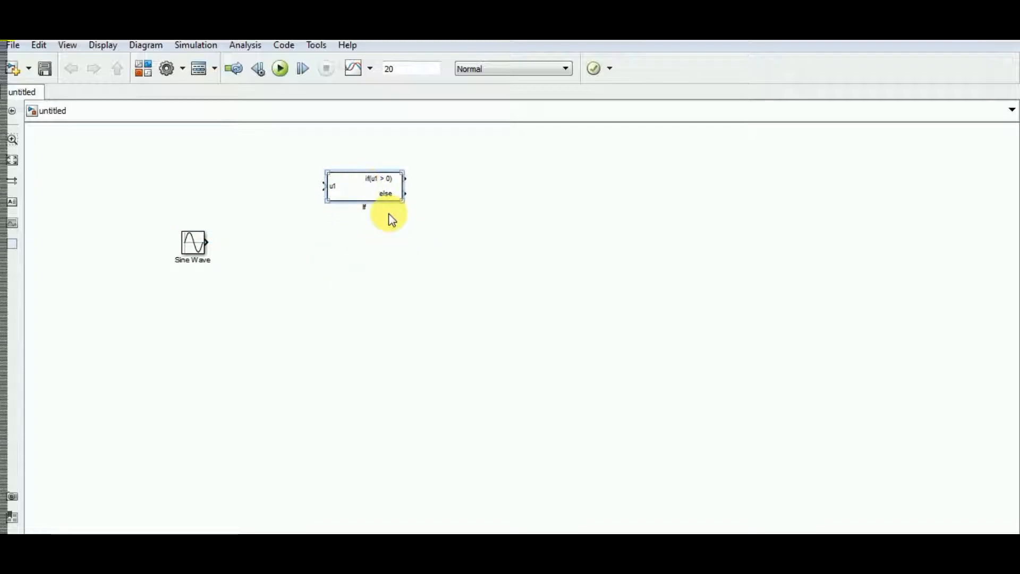
click(418, 290)
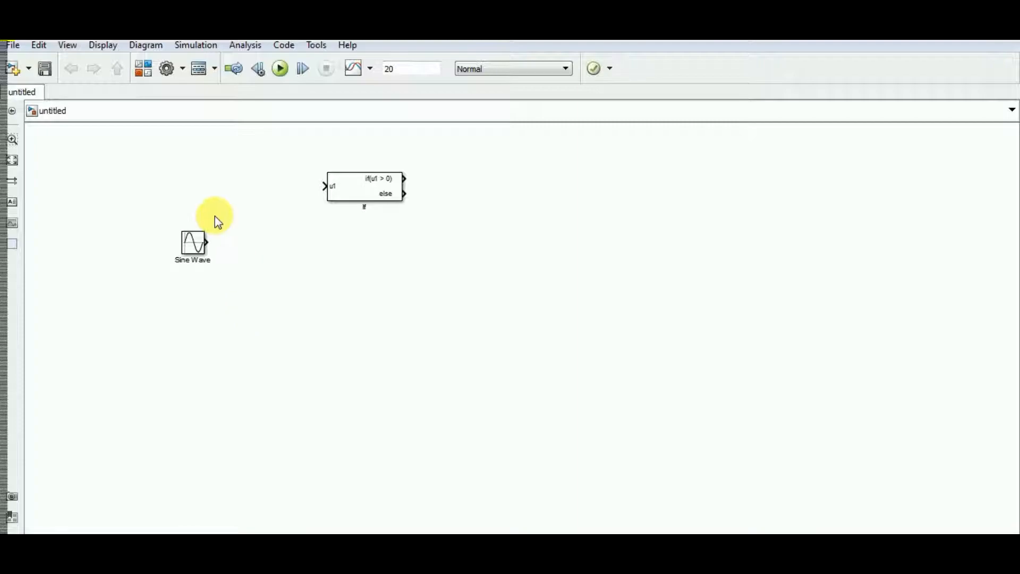
click(371, 199)
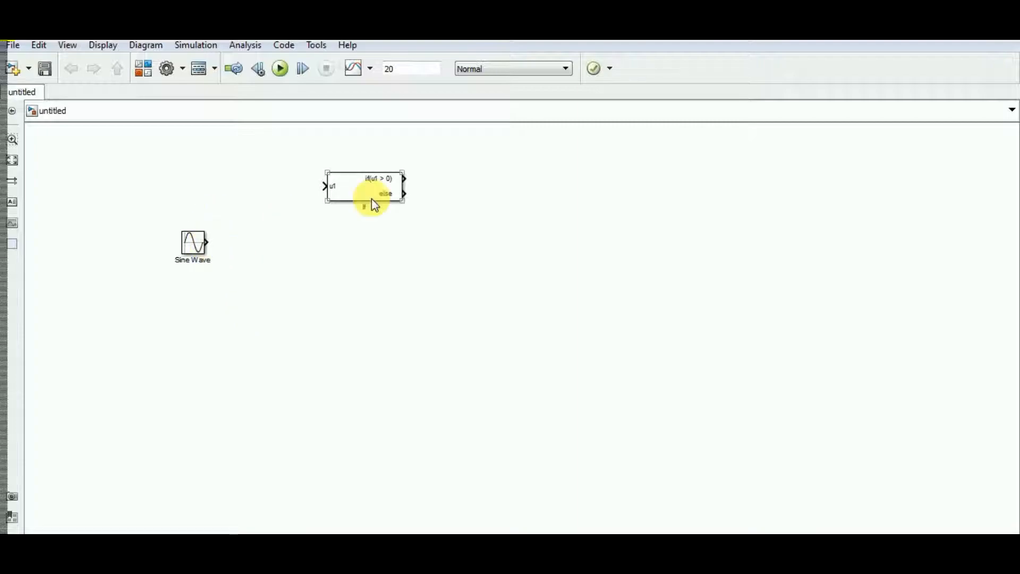
Wire the Sine Wave output to the If block's u1 input by hand, and delete that signal line
click(193, 244)
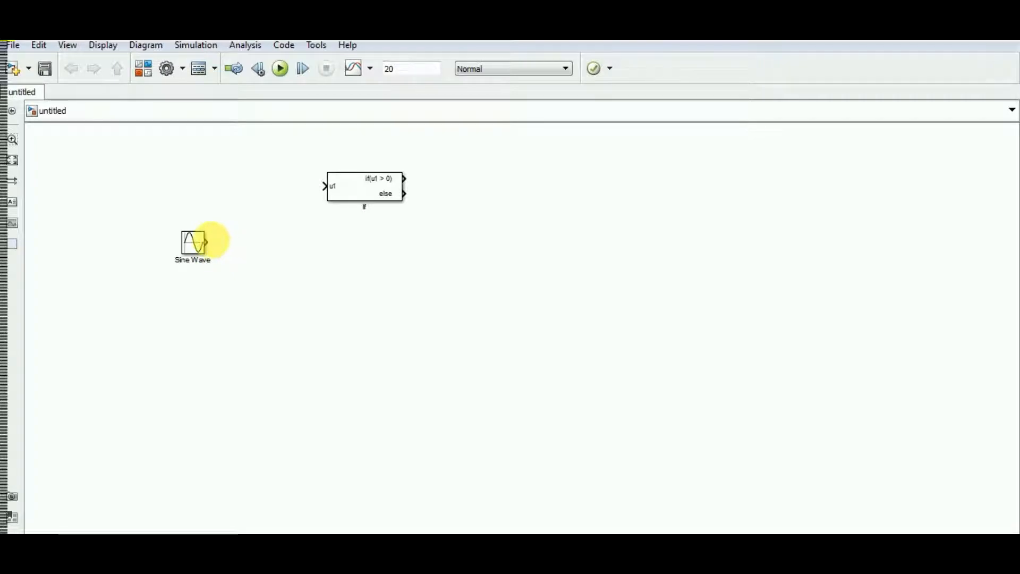
drag(207, 242, 325, 185)
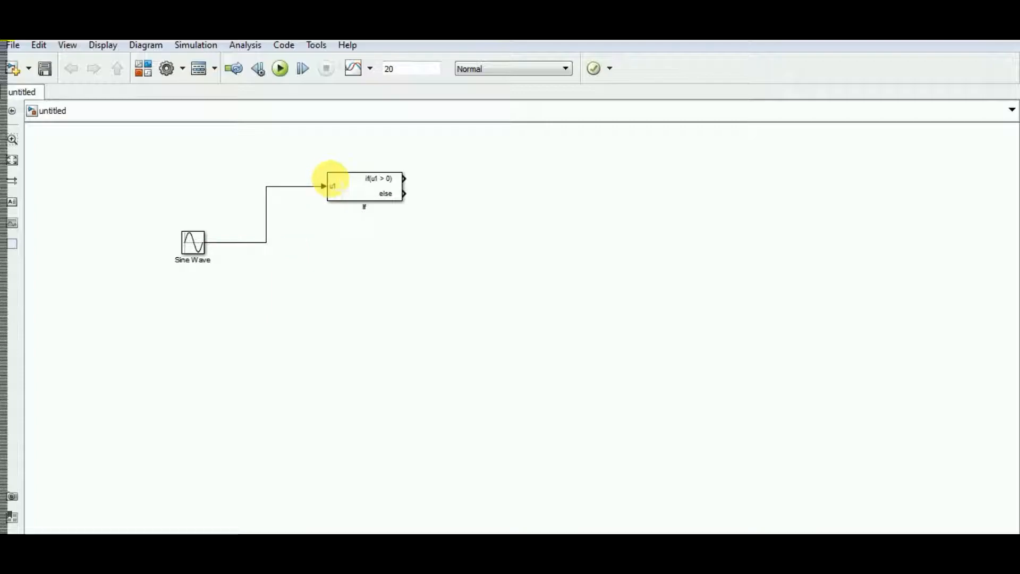
click(312, 186)
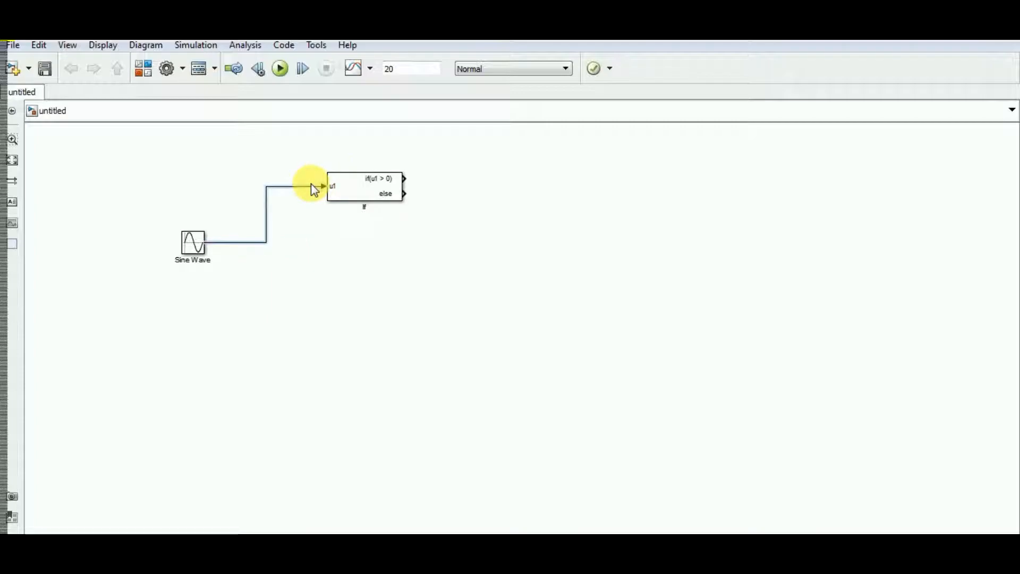
key(Delete)
Connect the Sine Wave block to the If block's u1 input automatically by selecting source and destination blocks
click(200, 252)
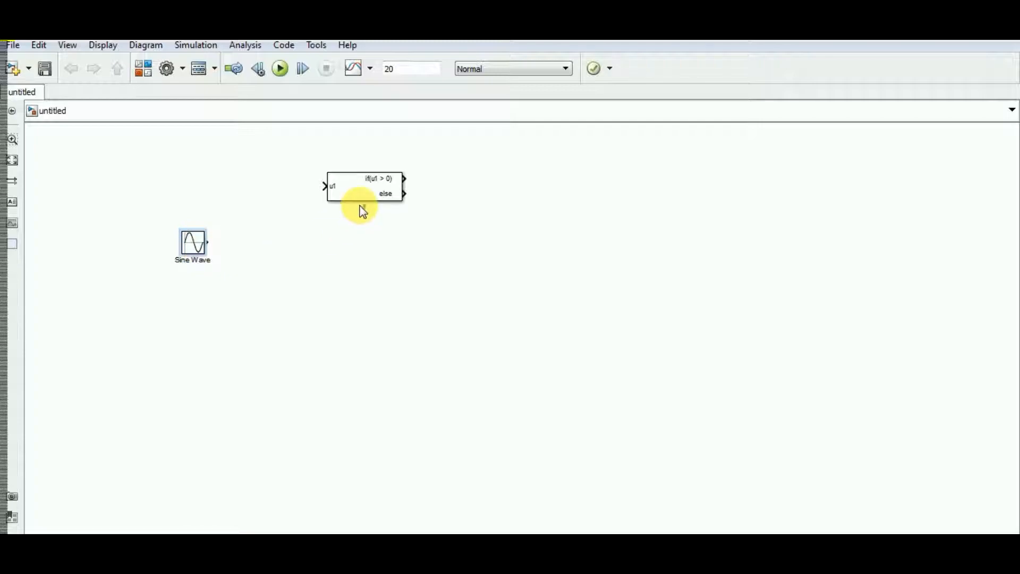
click(351, 189)
ctrl+click(350, 186)
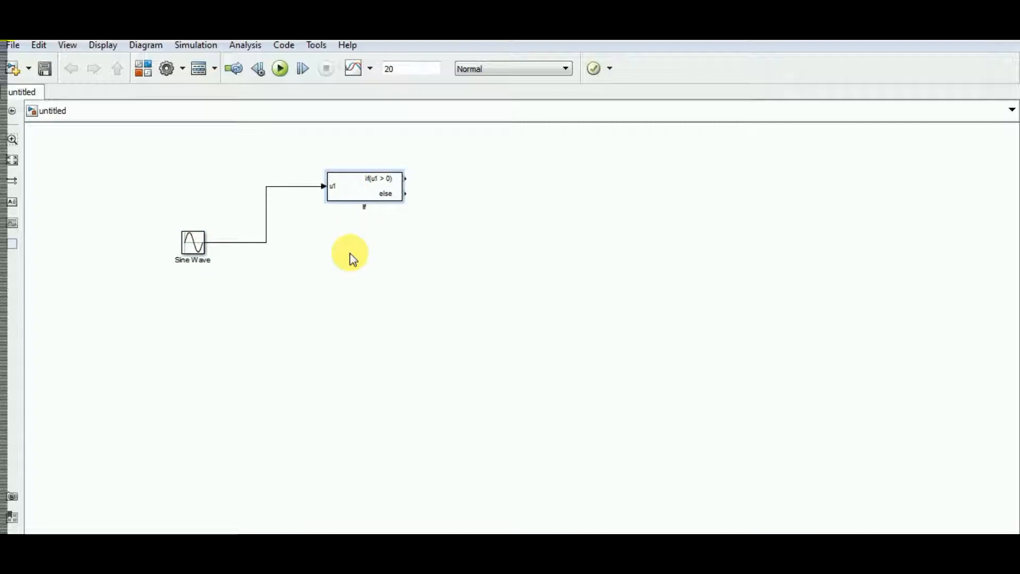
click(188, 247)
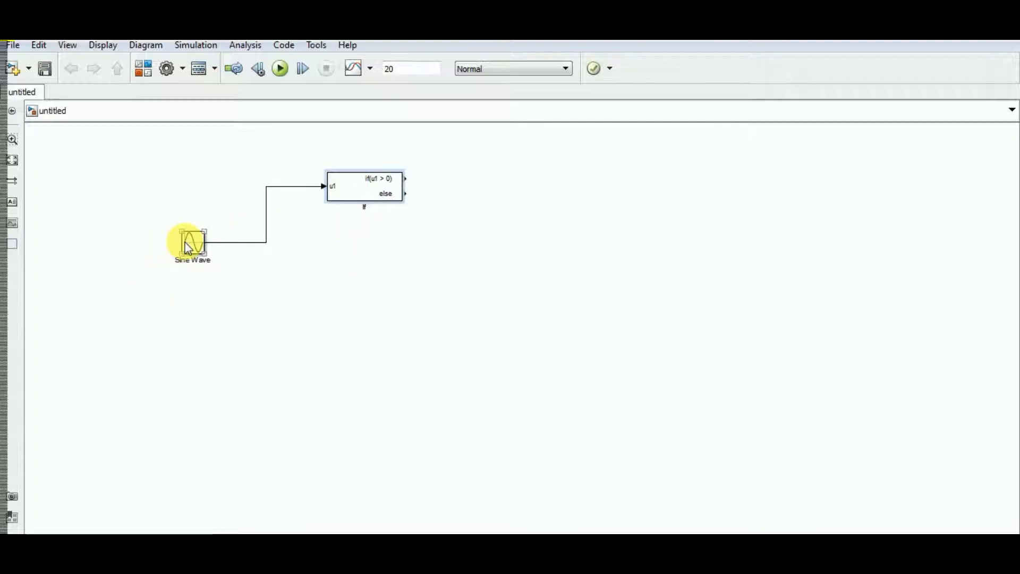
click(391, 183)
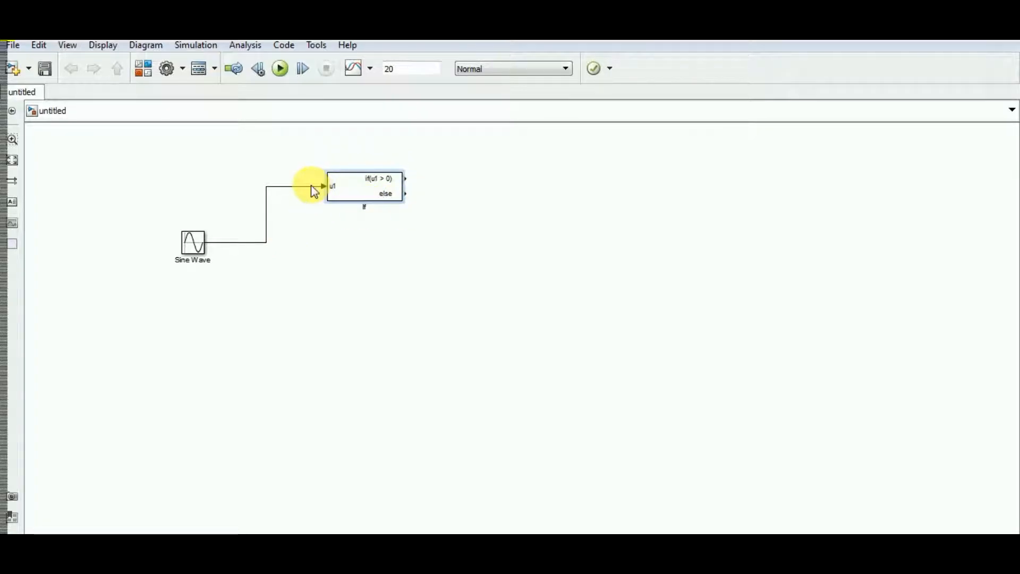
mouse_move(369, 183)
mouse_down()
mouse_move(358, 179)
mouse_move(368, 185)
mouse_up()
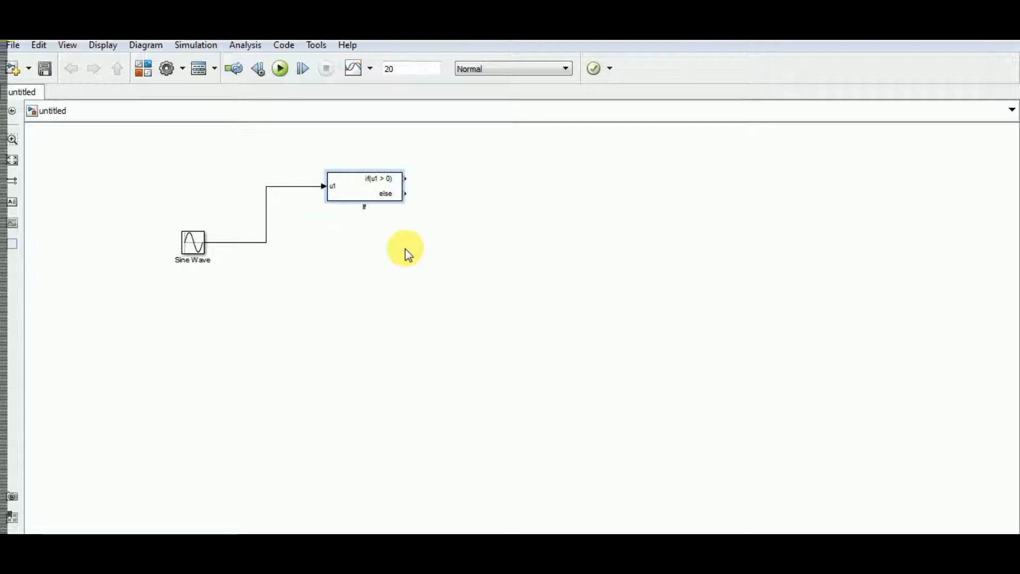
click(373, 187)
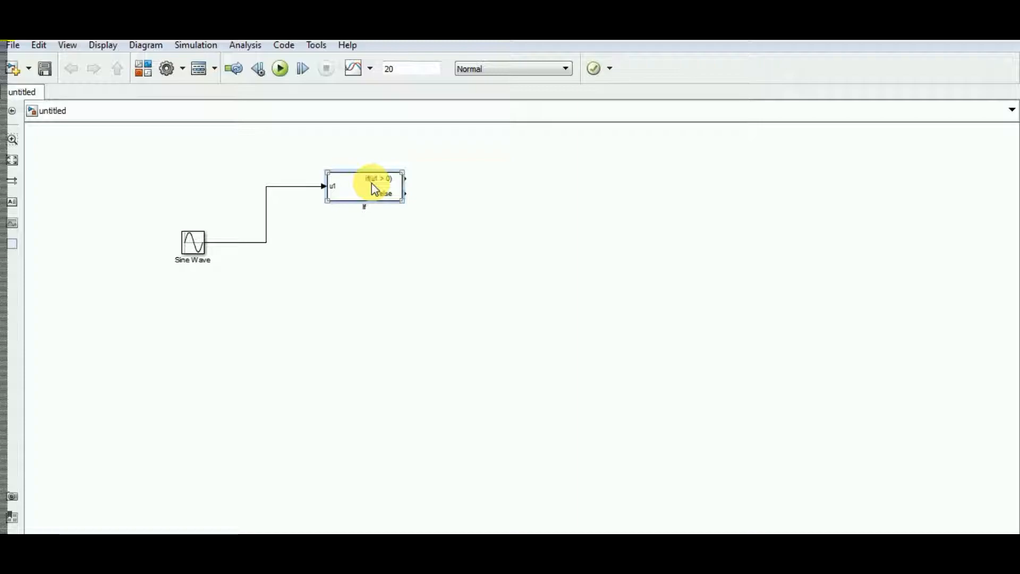
Examine the If block's parameters, including number of inputs, if expression, elseif expressions and else condition, and close the dialog
double_click(372, 185)
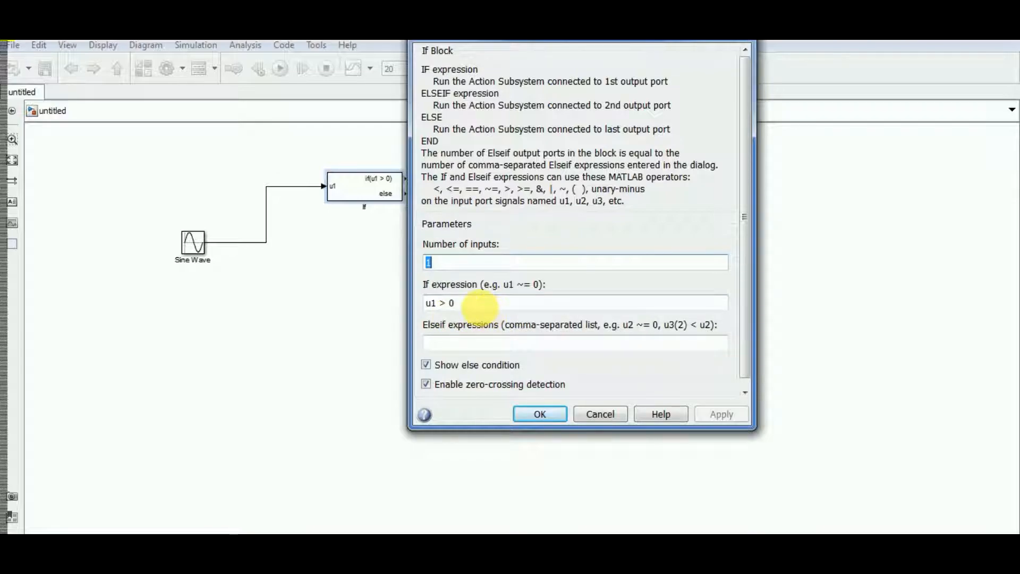
drag(574, 41, 629, 96)
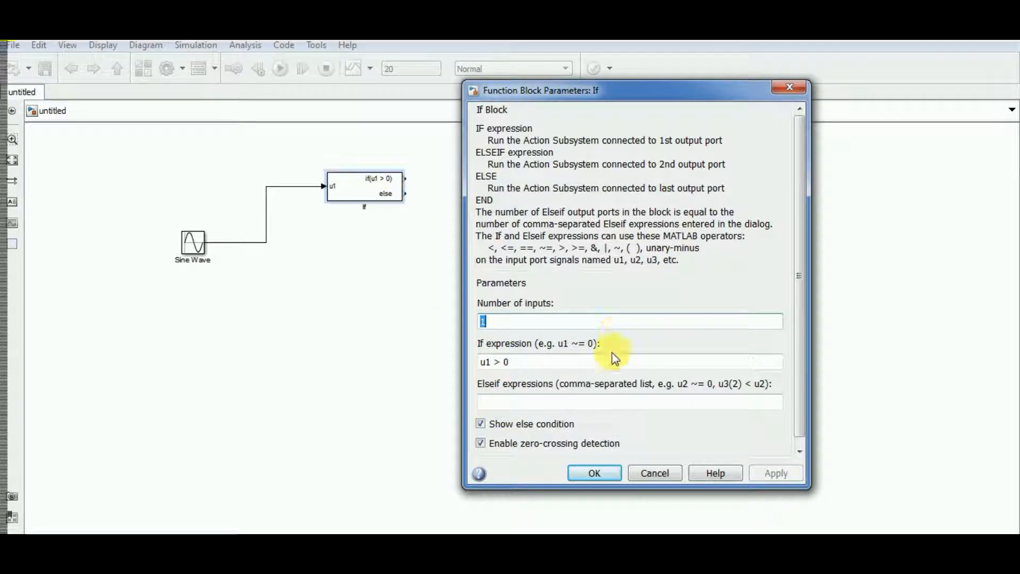
click(605, 474)
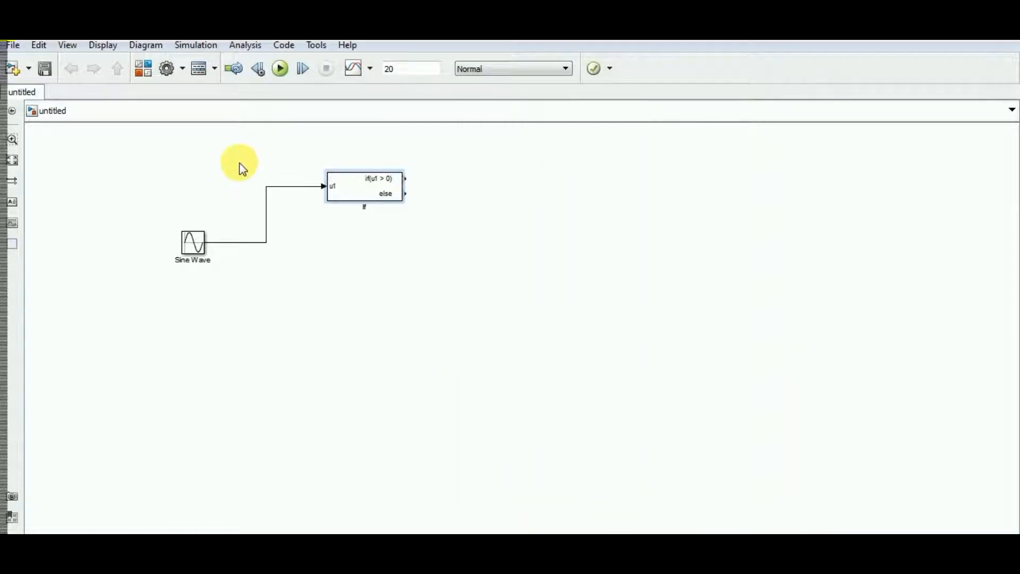
click(355, 195)
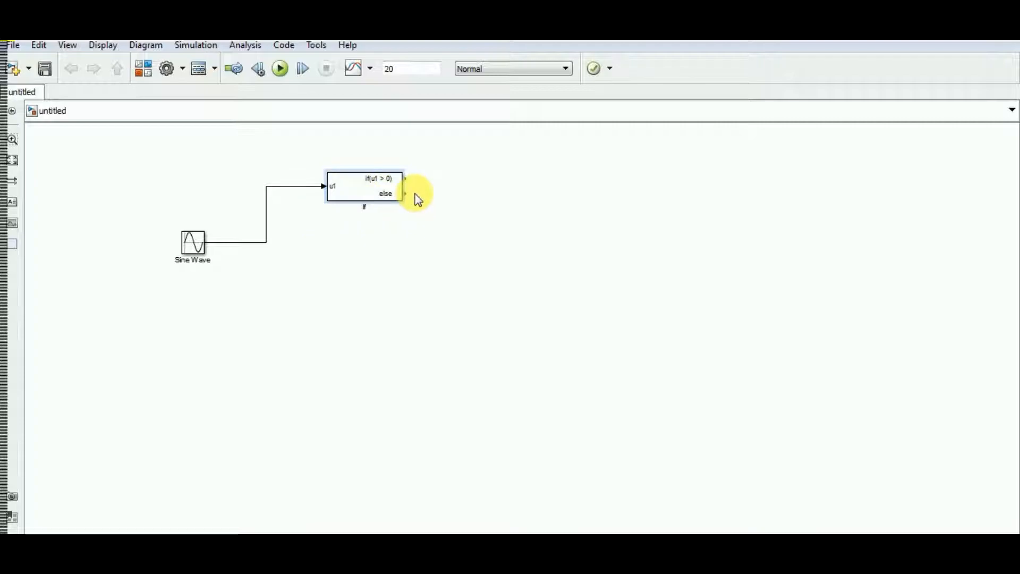
Add an If Action Subsystem block from the Ports & Subsystems library to the model, to the right of the If block
click(368, 283)
mouse_move(391, 533)
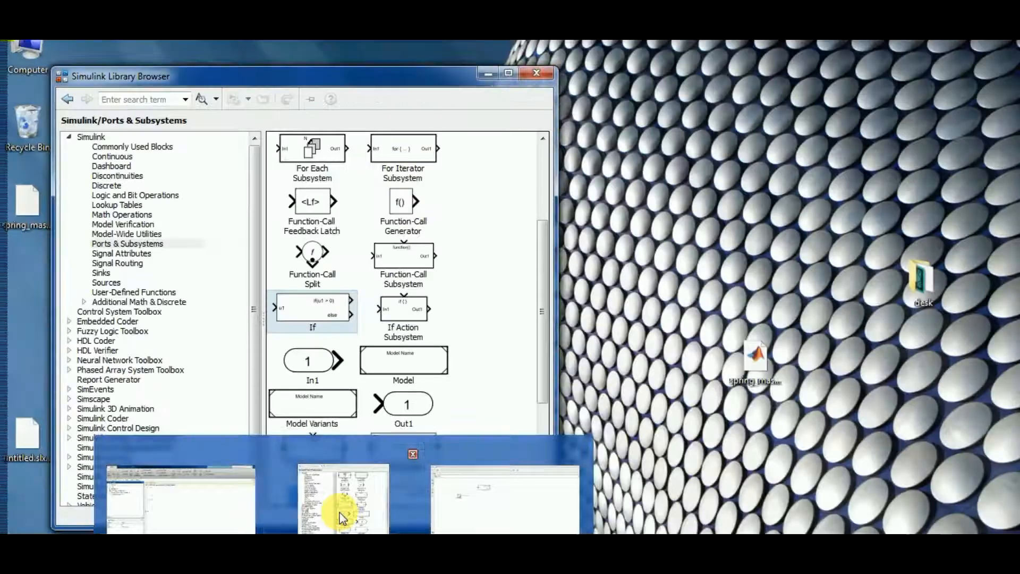
click(342, 518)
scroll(454, 369, down, 3)
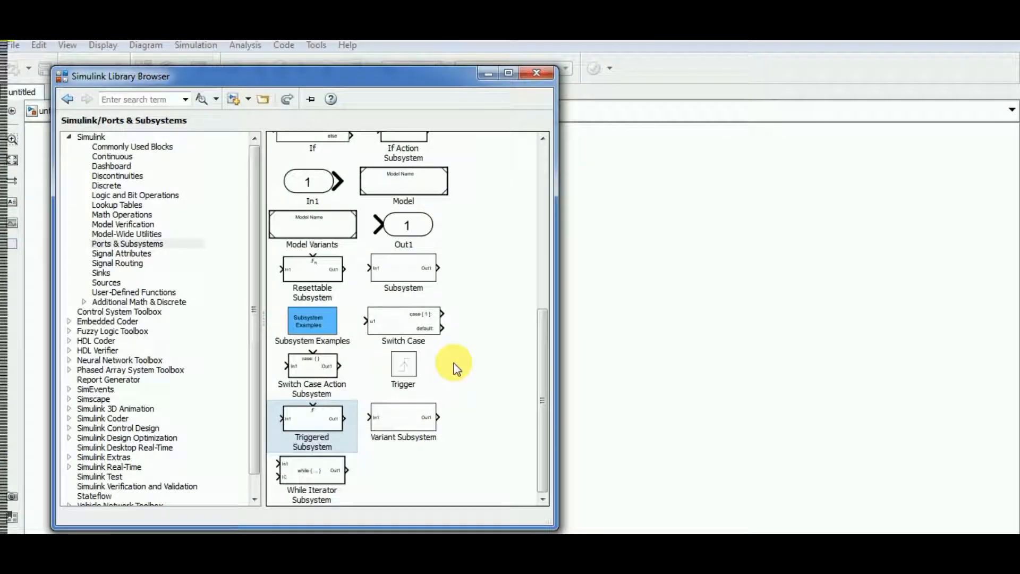
scroll(454, 368, up, 2)
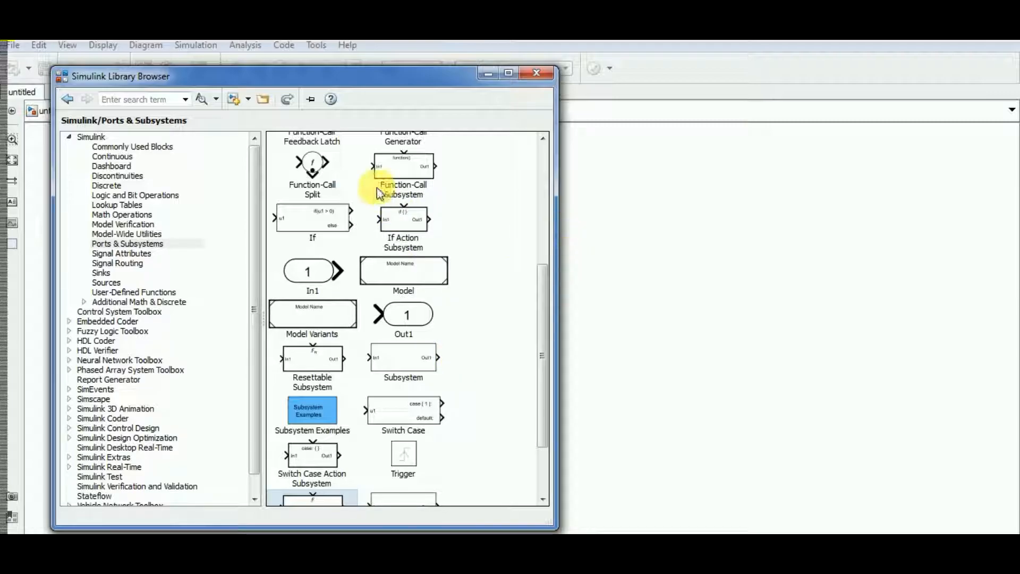
drag(402, 219, 626, 233)
Delete the Triggered Subsystem and attach a copy of the If Action Subsystem to the If block's if(u1 > 0) output line
click(441, 266)
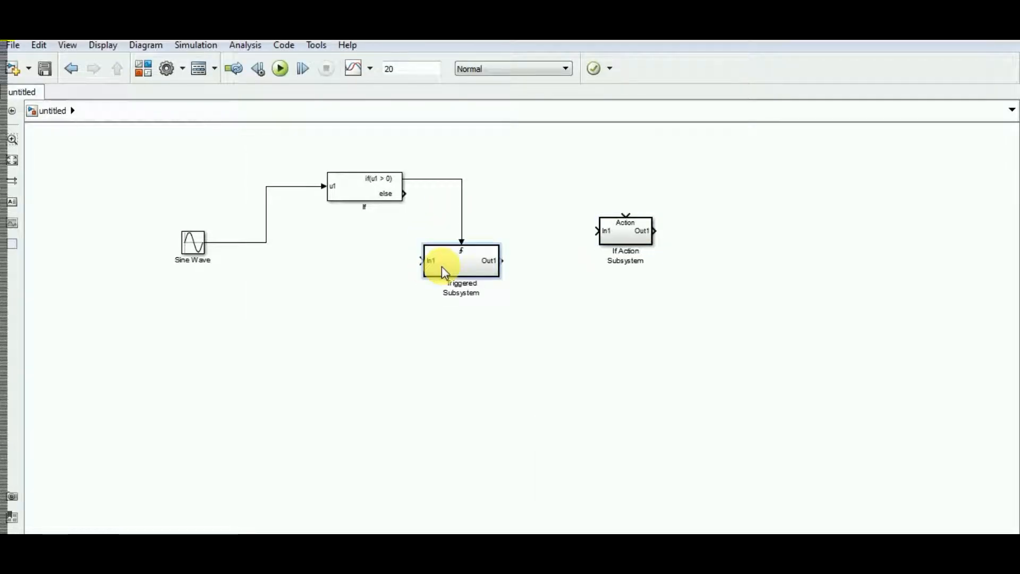
key(Delete)
click(645, 236)
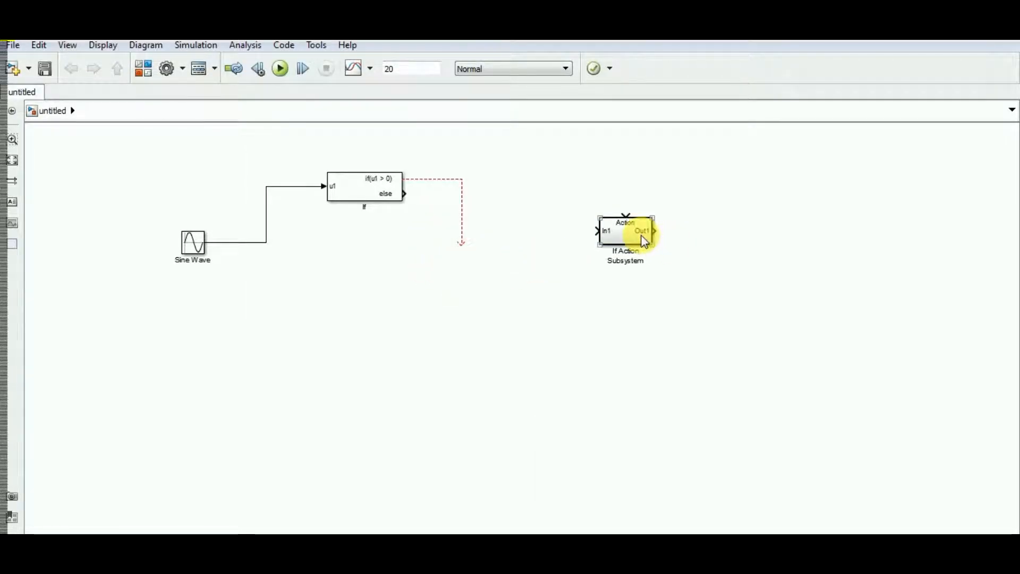
drag(639, 234, 502, 250)
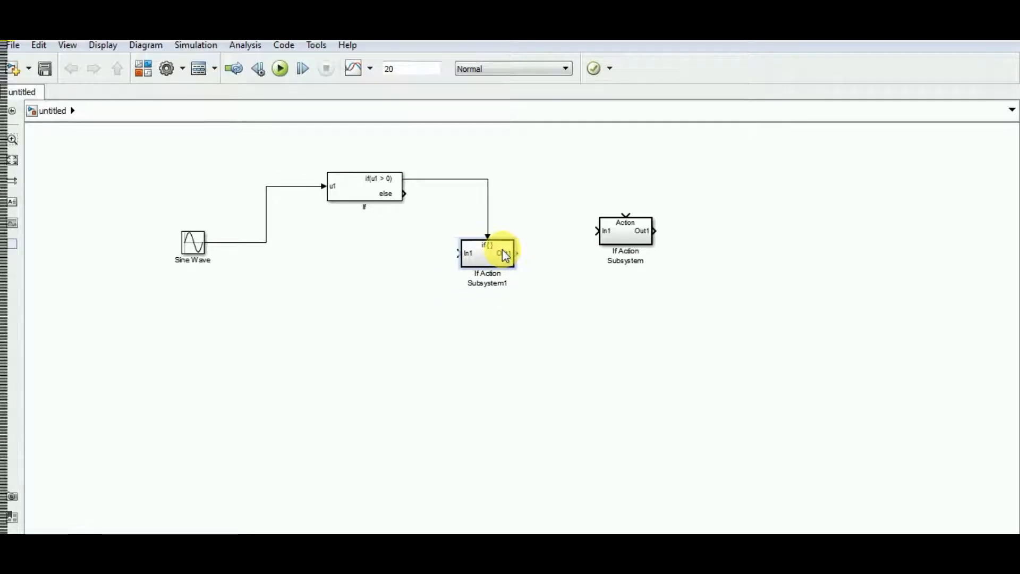
Place the original If Action Subsystem below its copy and wire the If block's else output to its In1 port
drag(614, 226, 477, 331)
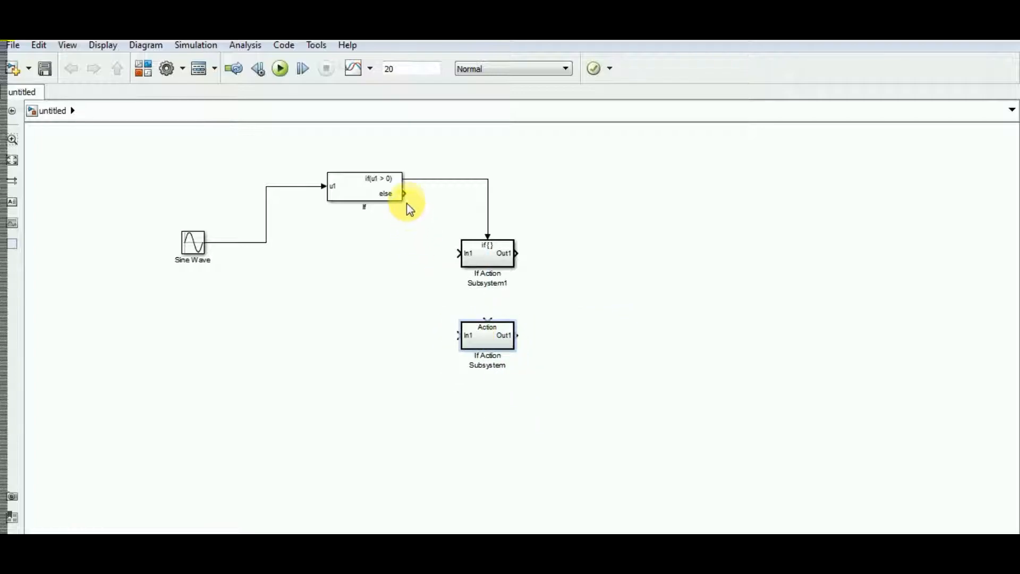
drag(404, 194, 461, 334)
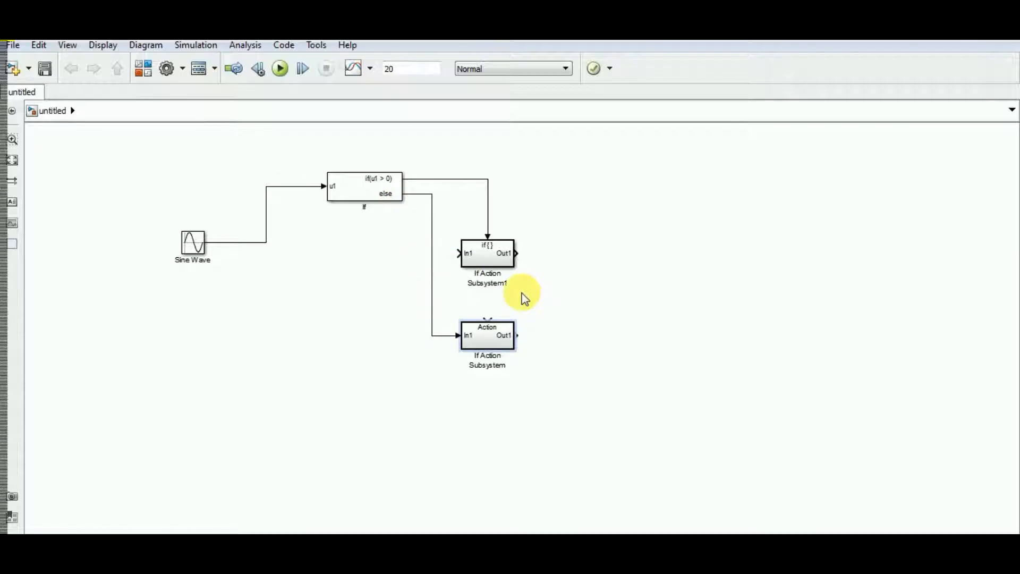
Branch the Sine Wave signal to the upper If Action Subsystem's In1 port and align the two subsystems vertically
drag(494, 260, 516, 263)
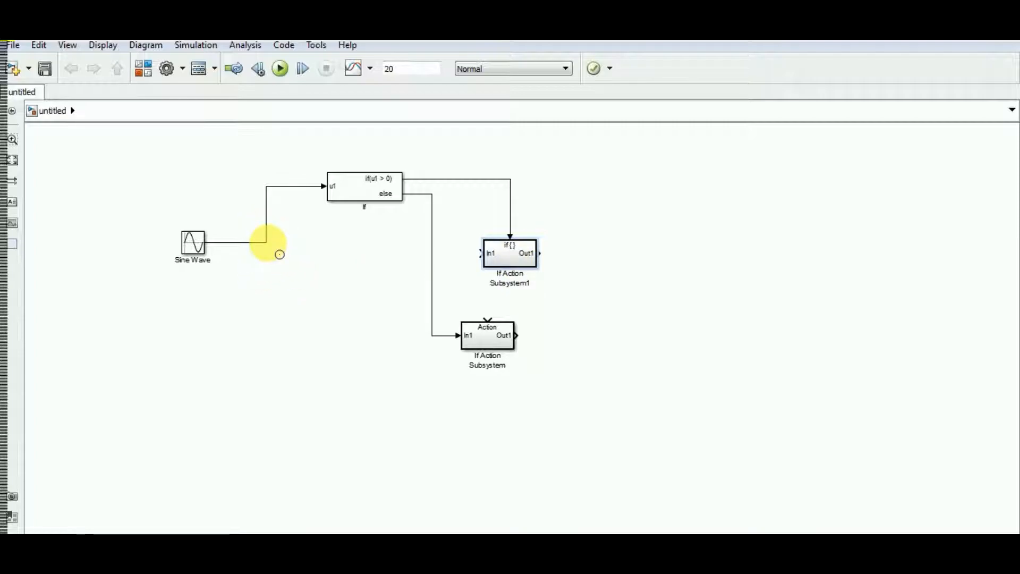
click(263, 243)
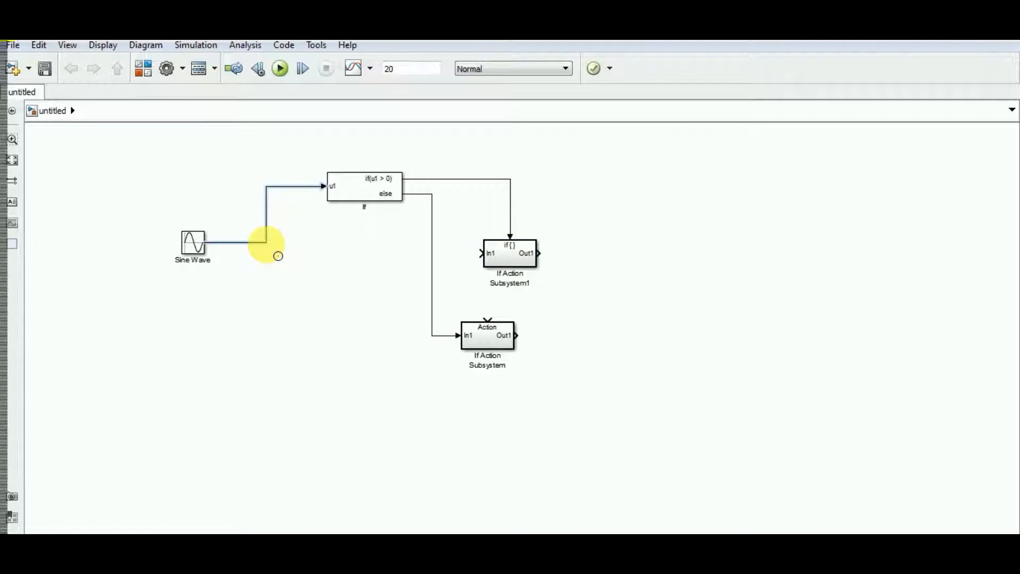
drag(267, 231, 475, 257)
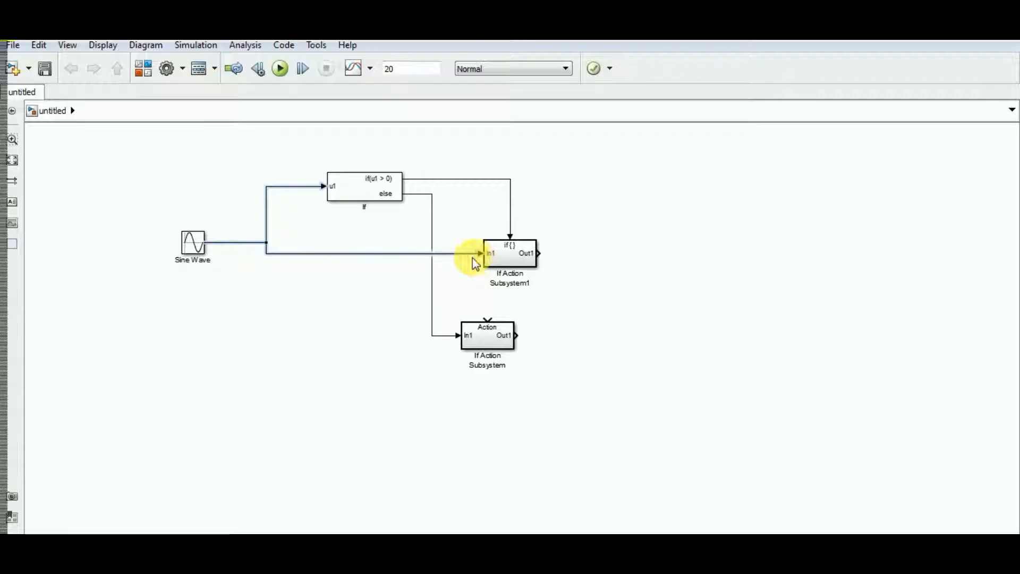
click(270, 306)
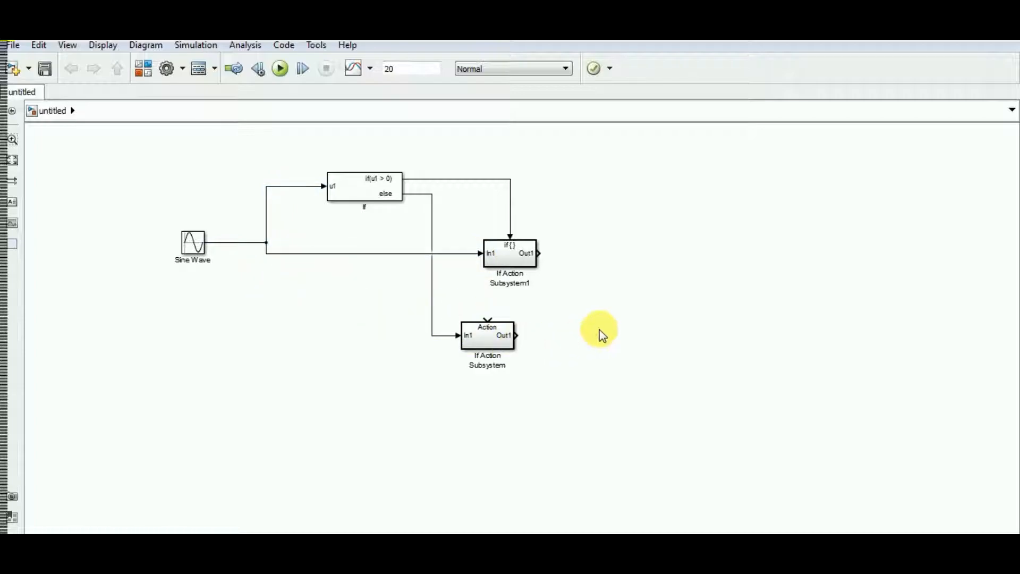
drag(490, 338, 512, 339)
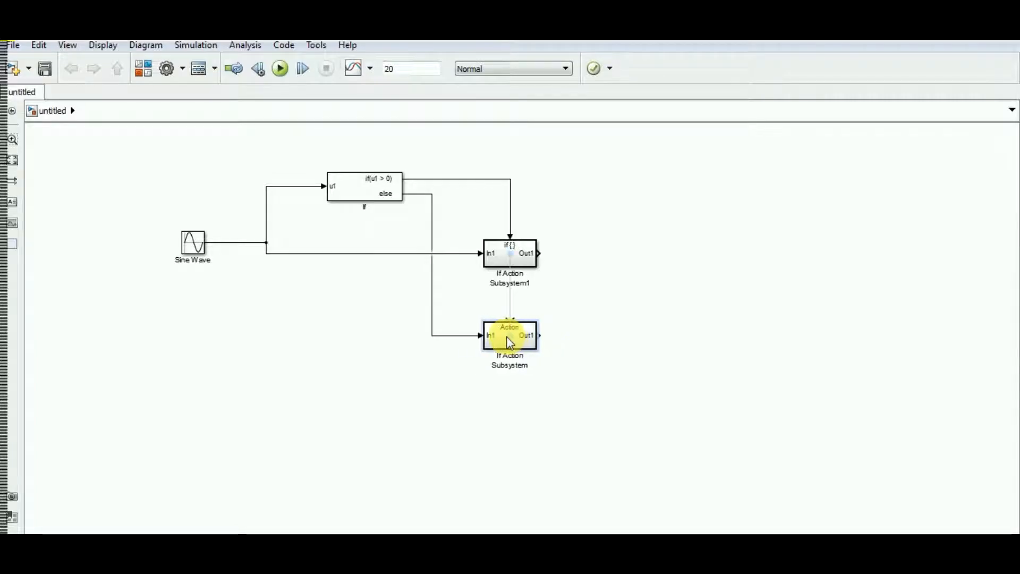
click(573, 377)
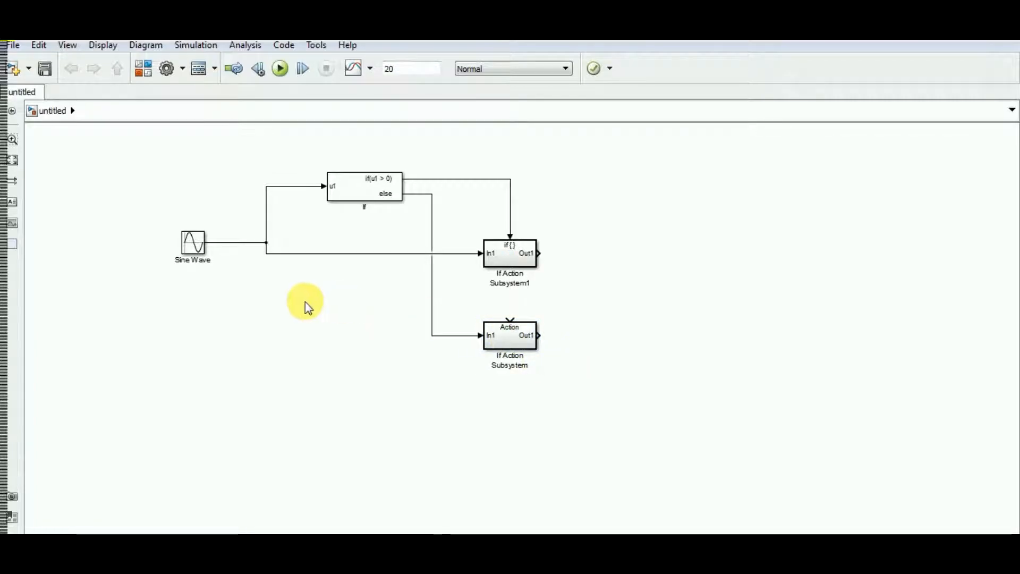
Examine the If block's branches to both action subsystems and the contents of the subsystem driven by the if output
mouse_move(285, 259)
mouse_down()
mouse_move(288, 286)
mouse_move(287, 254)
mouse_up()
click(340, 204)
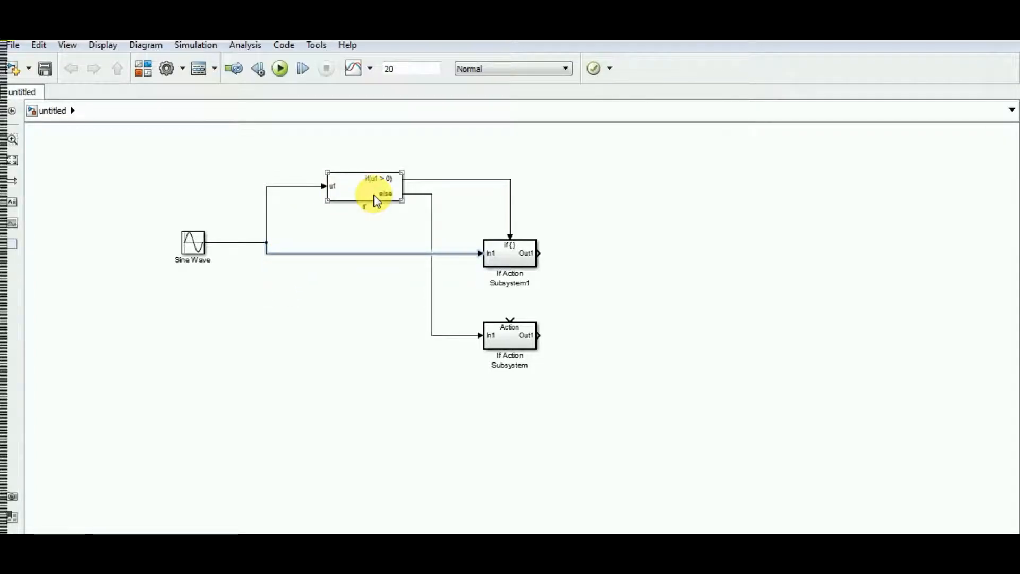
click(452, 191)
click(340, 194)
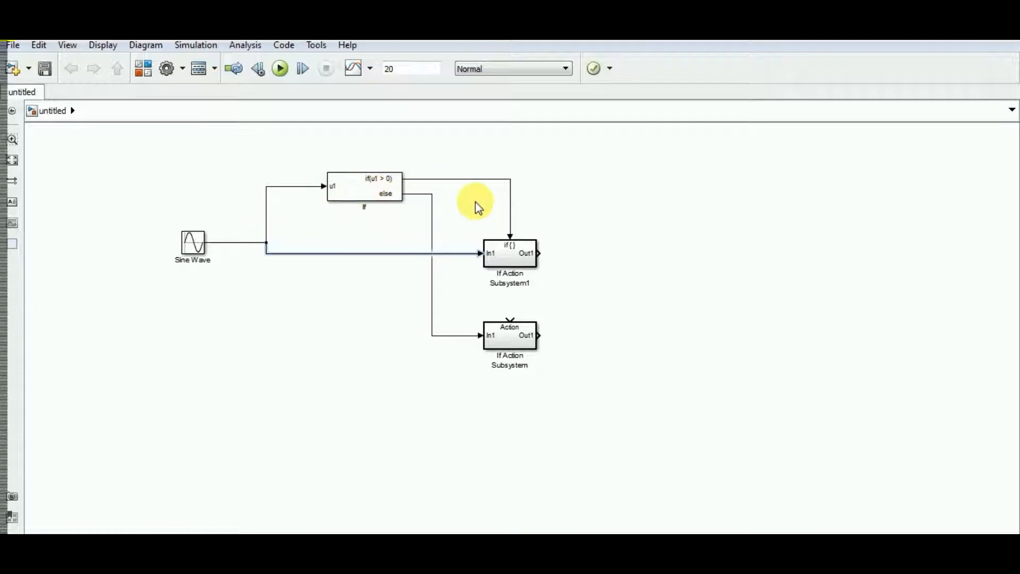
click(515, 258)
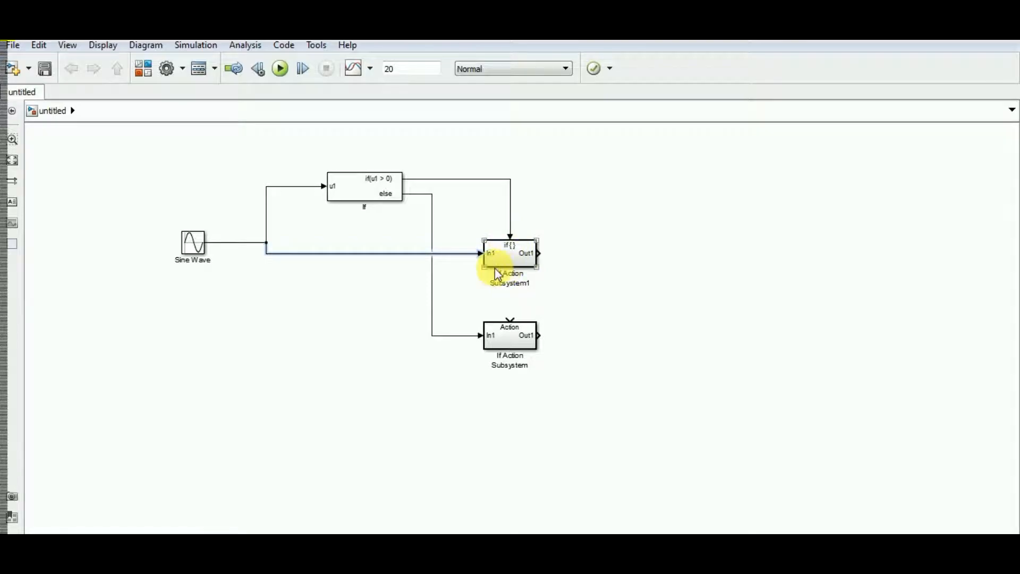
click(378, 195)
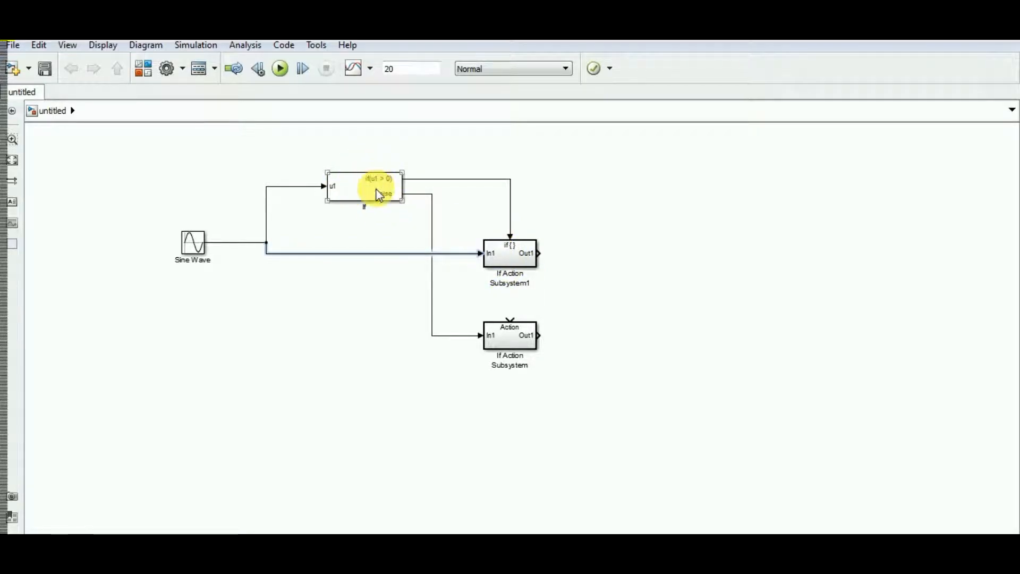
click(510, 343)
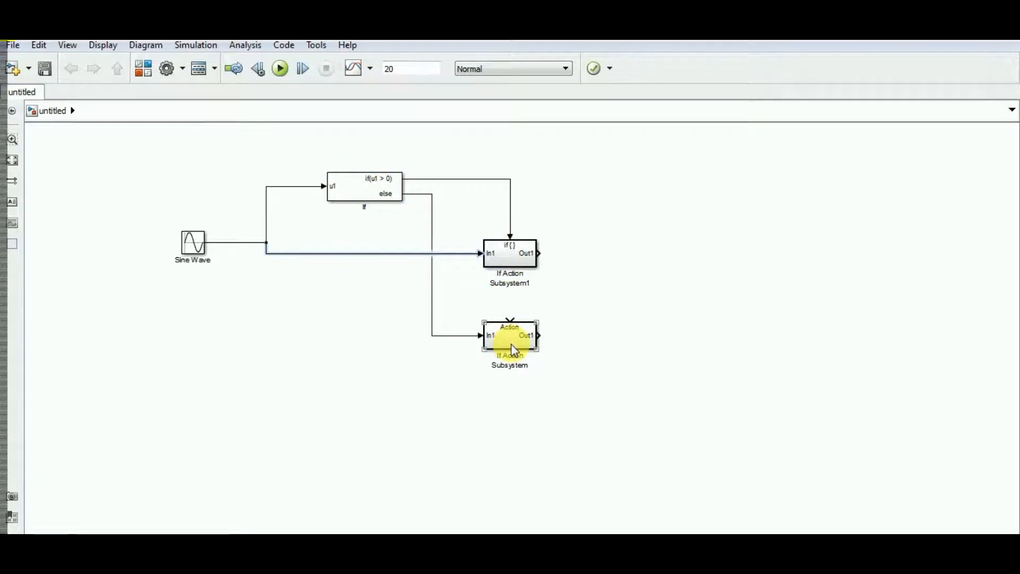
click(454, 326)
click(528, 266)
double_click(504, 253)
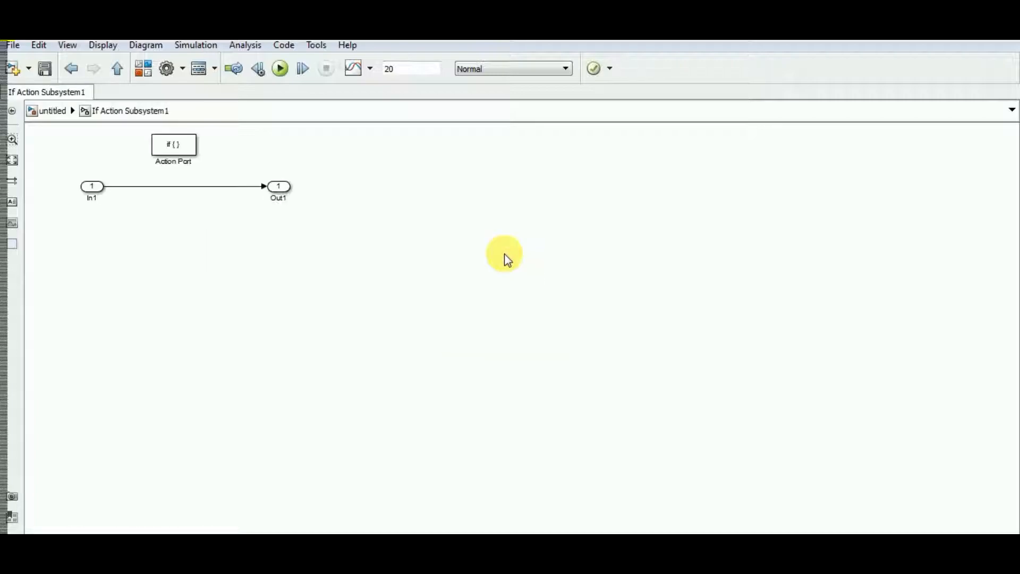
click(119, 66)
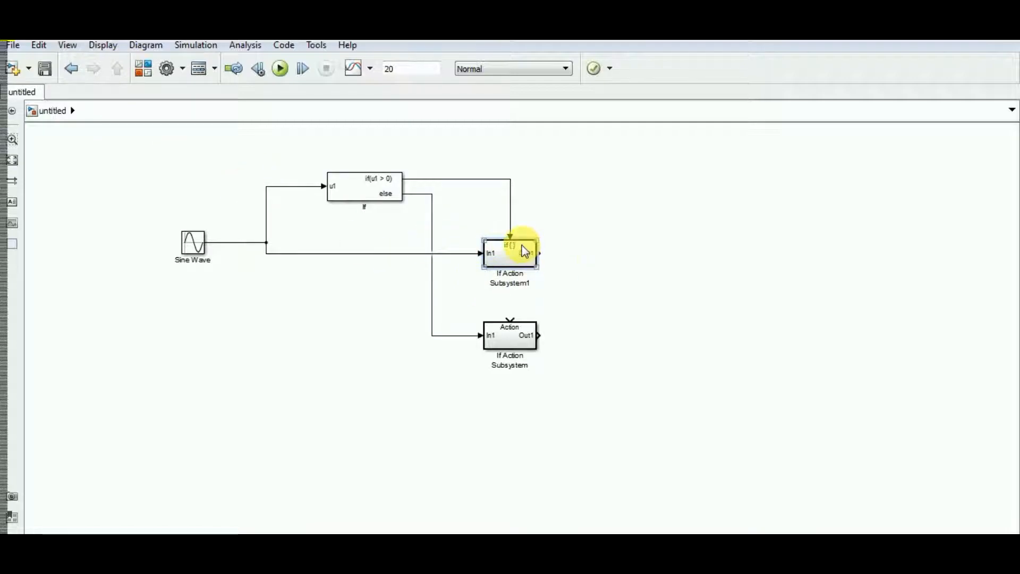
Open the upper If Action Subsystem and add an Integrator from the Continuous library below its signal line
click(503, 254)
double_click(501, 248)
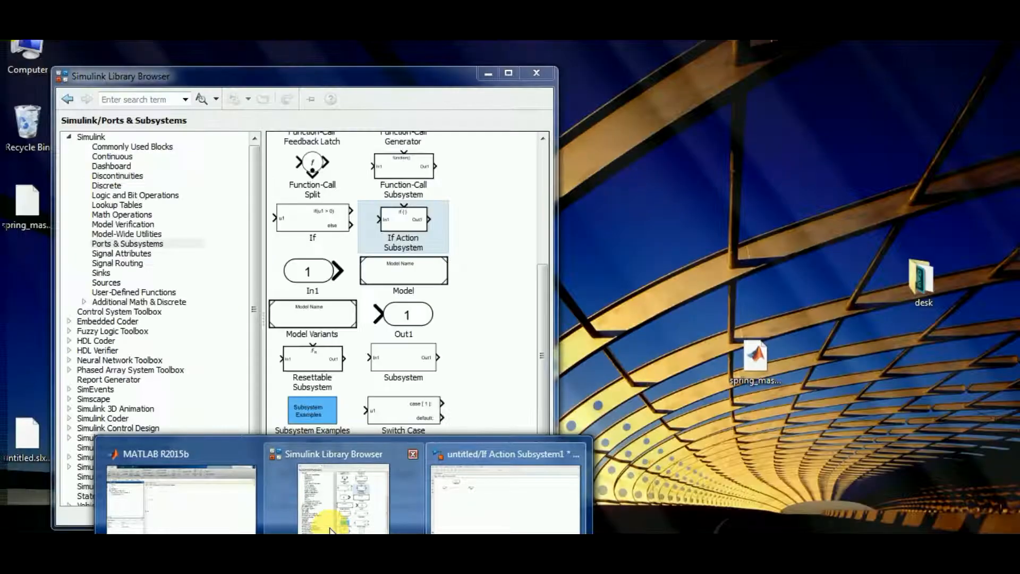
click(325, 515)
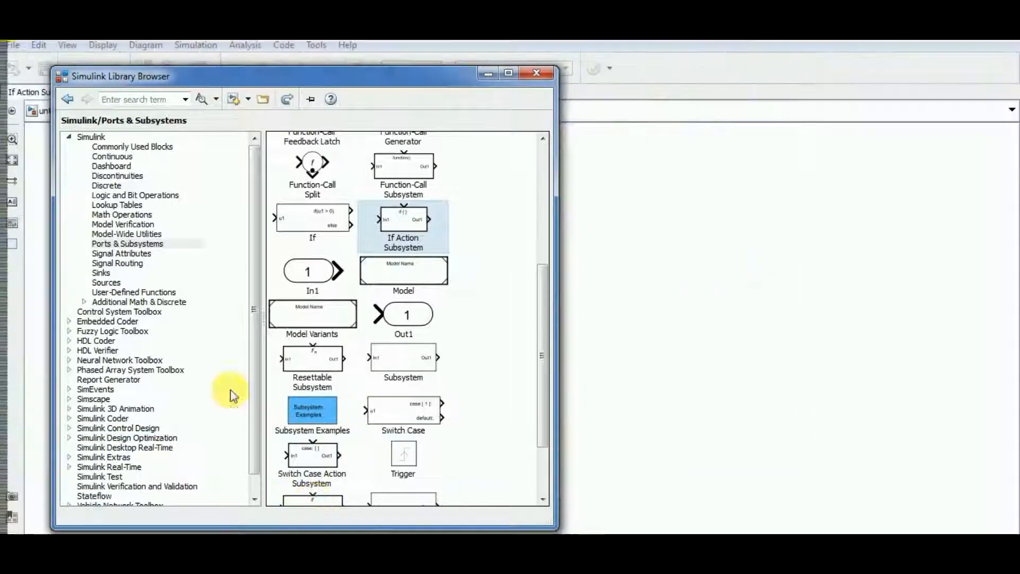
click(132, 158)
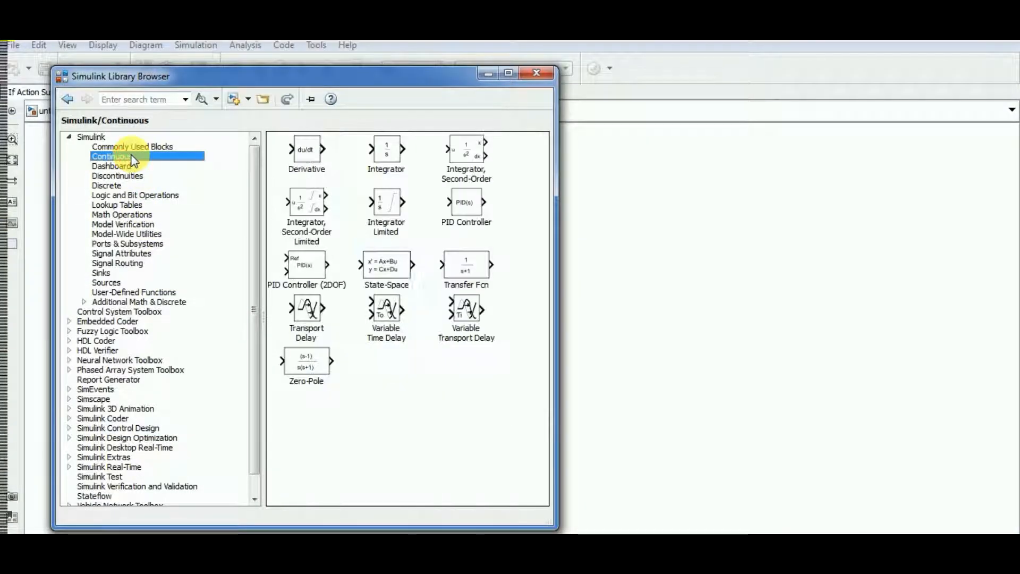
drag(387, 151, 175, 200)
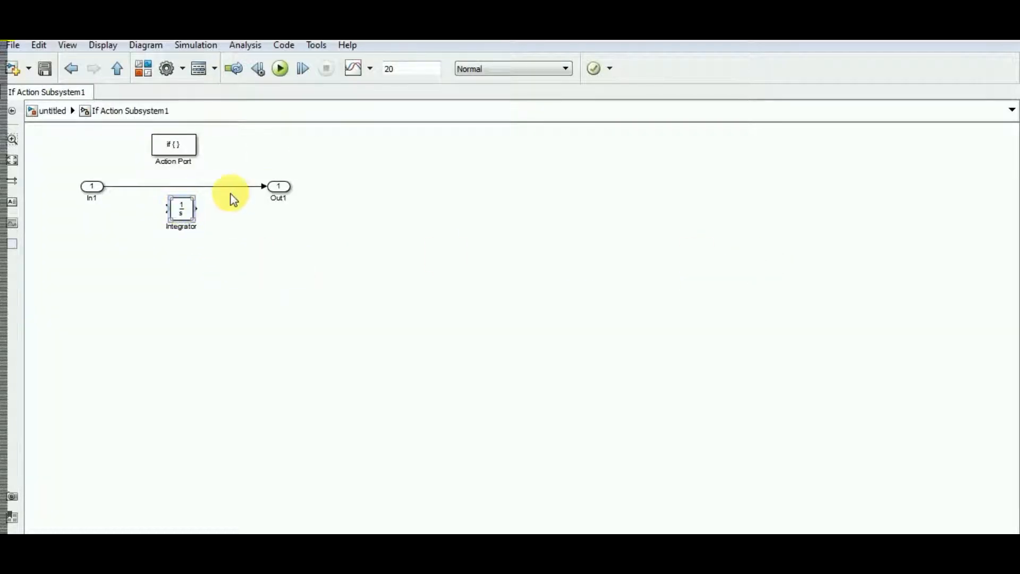
Replace the direct In1 to Out1 line with the Integrator wired in series between the ports, and return to the top-level model
click(255, 186)
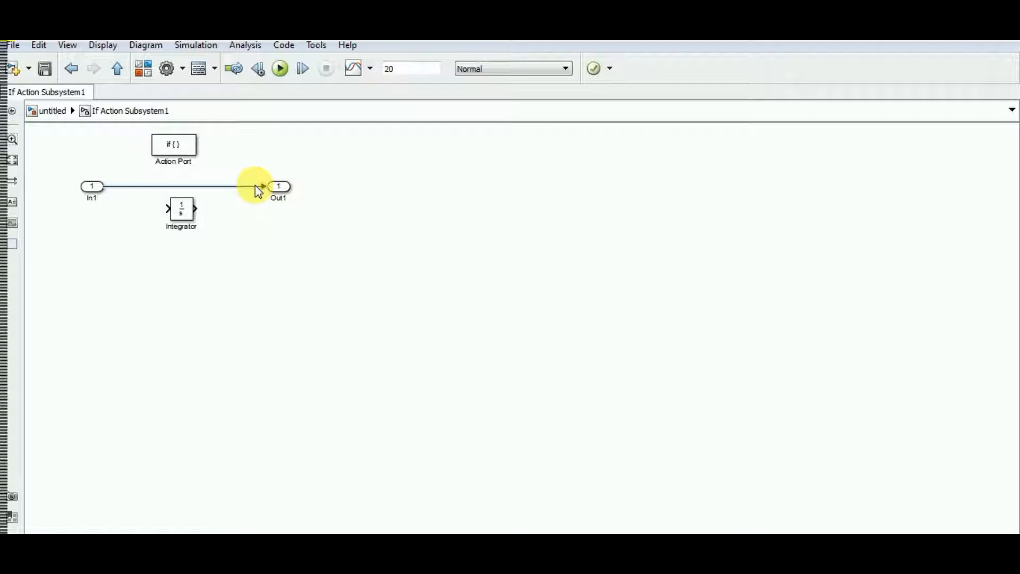
key(Delete)
drag(182, 211, 183, 195)
click(91, 182)
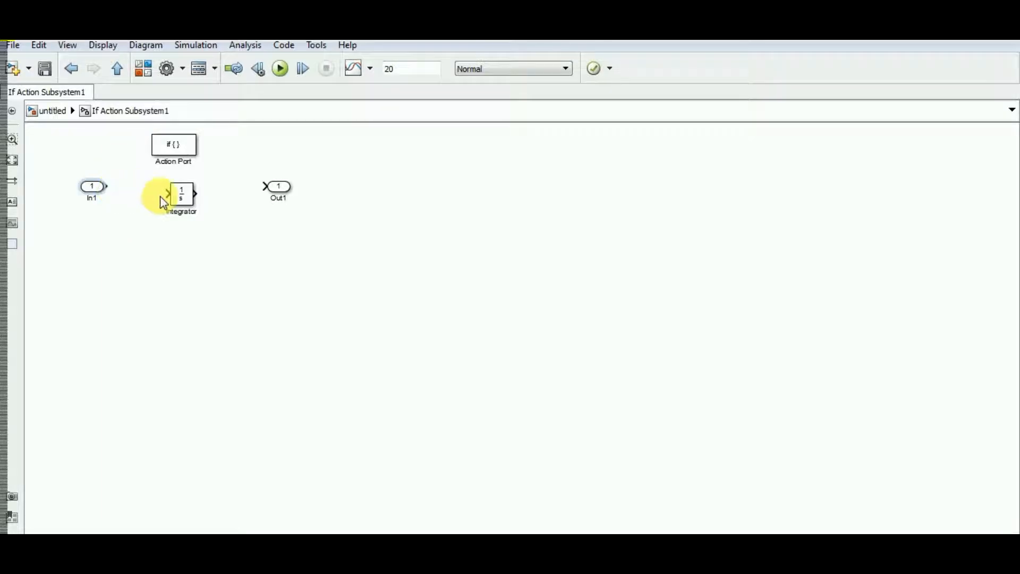
ctrl+click(186, 201)
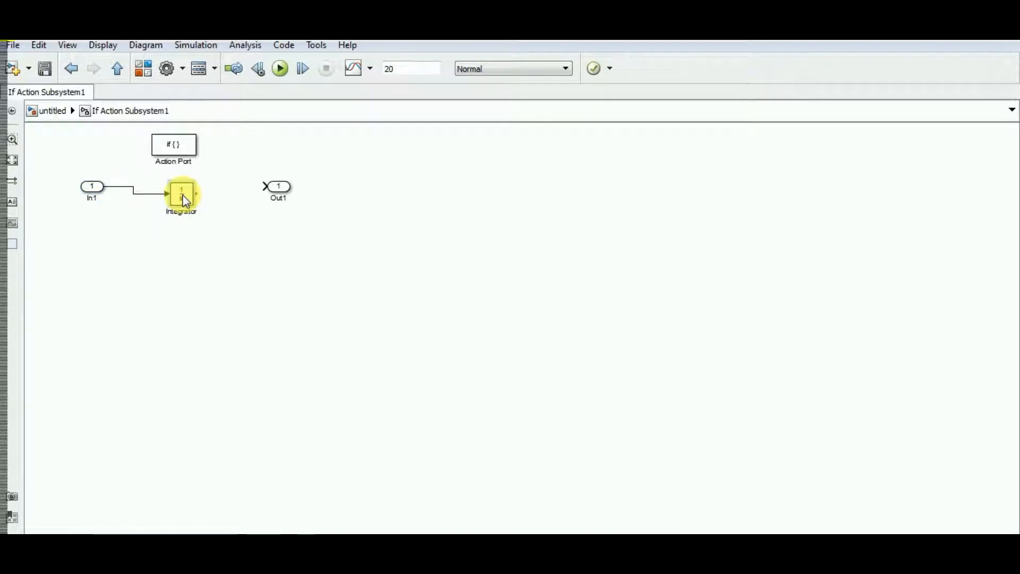
drag(185, 201, 189, 194)
click(278, 193)
ctrl+click(277, 191)
click(273, 285)
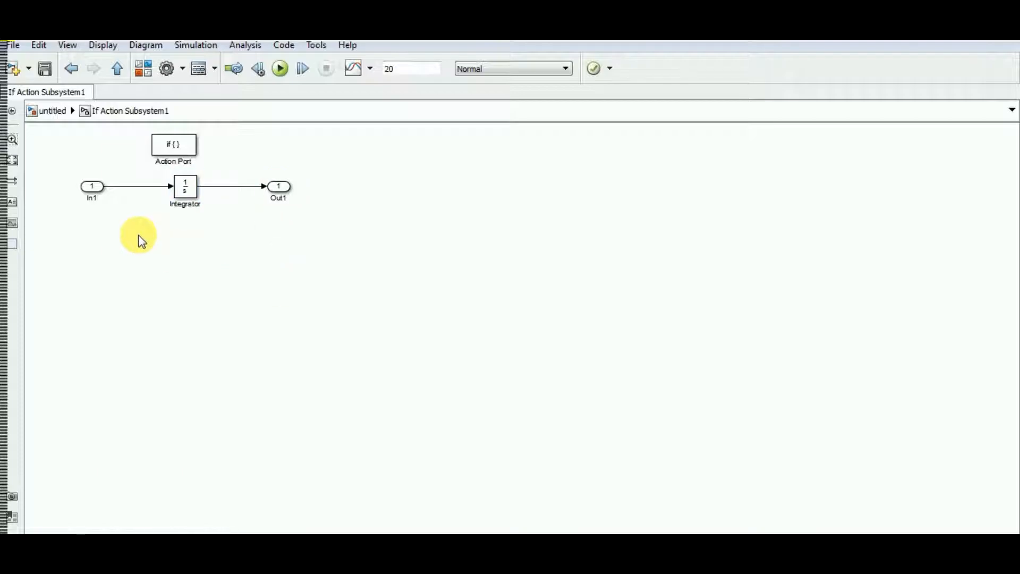
click(86, 197)
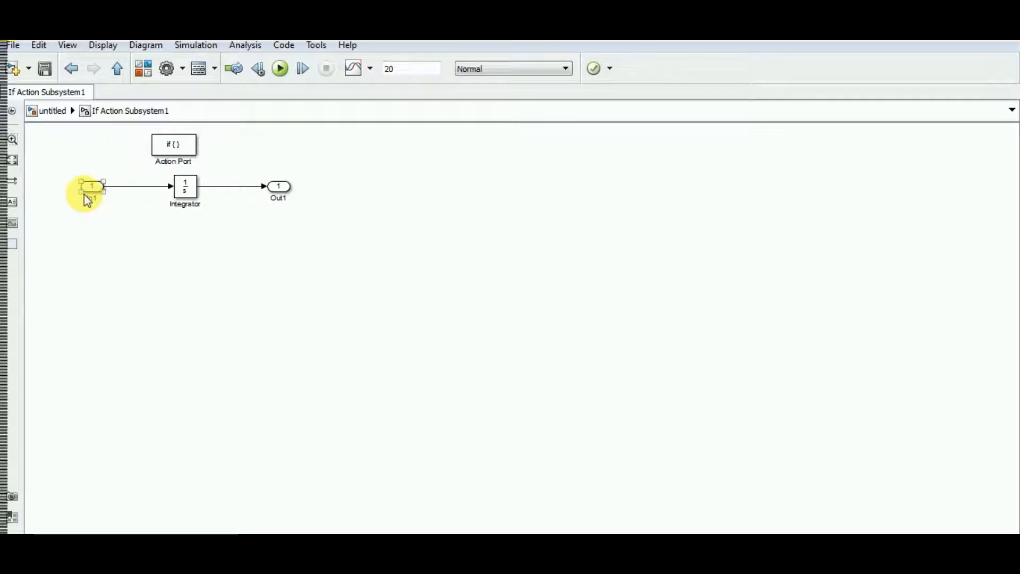
click(308, 208)
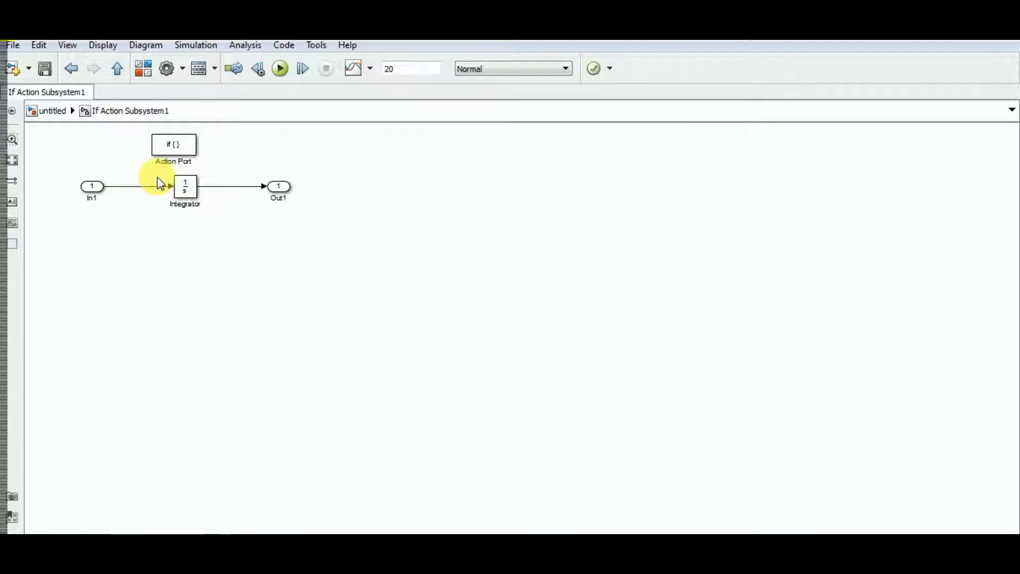
click(116, 69)
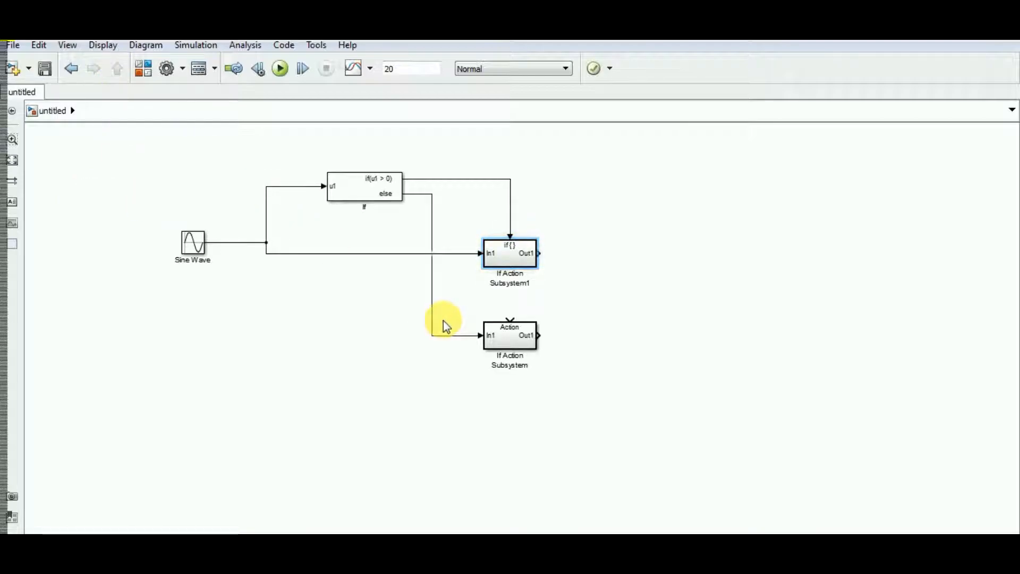
Reroute the If block's else line from In1 to the lower If Action Subsystem's action port and tidy its bend
drag(479, 336, 511, 318)
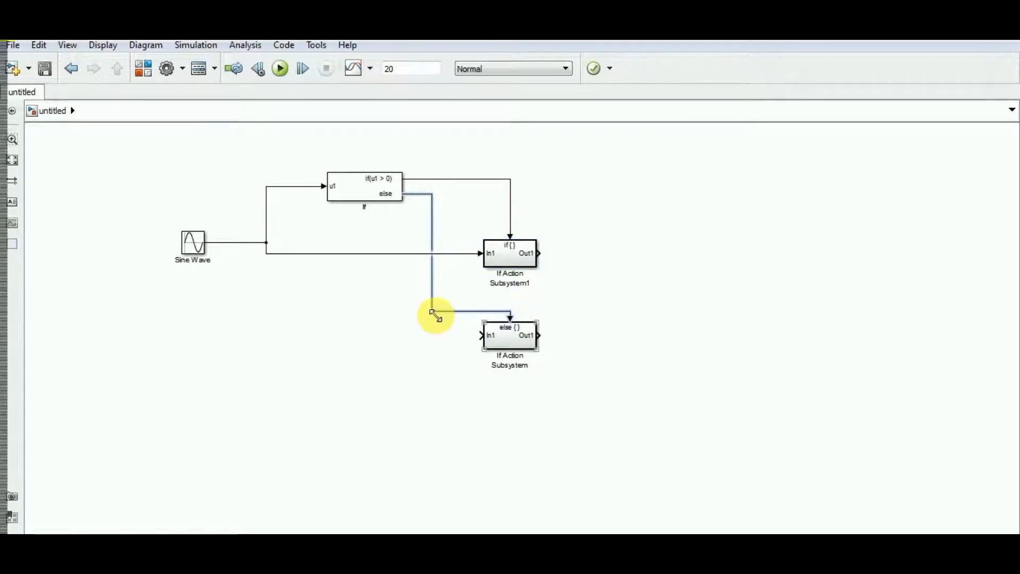
drag(432, 312, 463, 301)
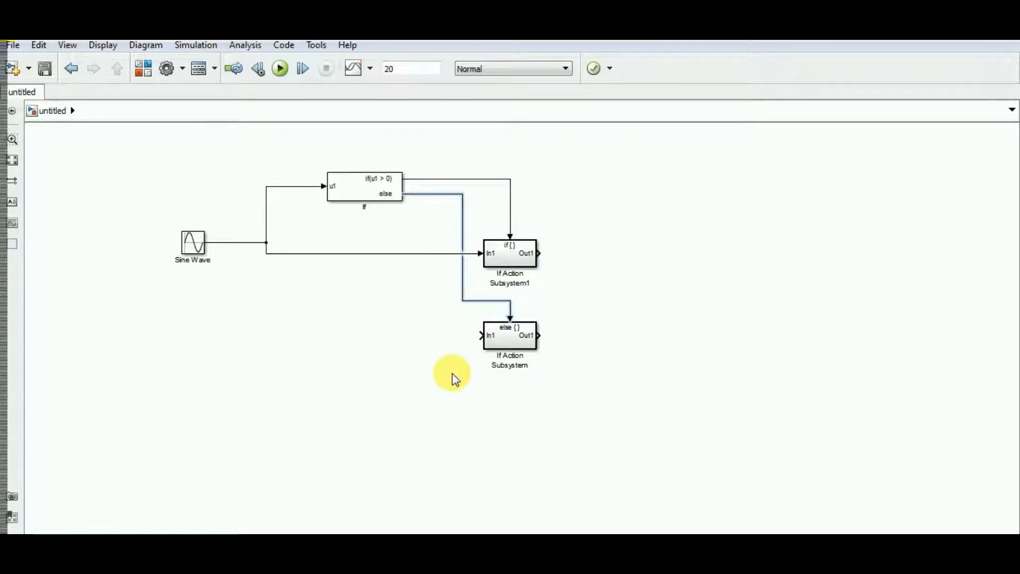
click(447, 387)
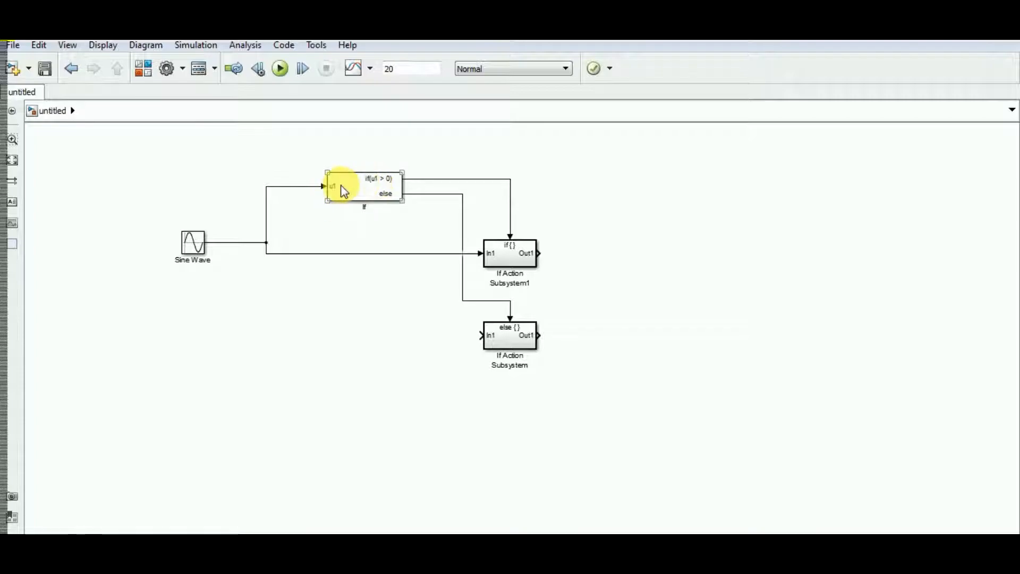
Review the If block's connections and the Integrator inside the upper If Action Subsystem, and return to the top-level model
click(284, 211)
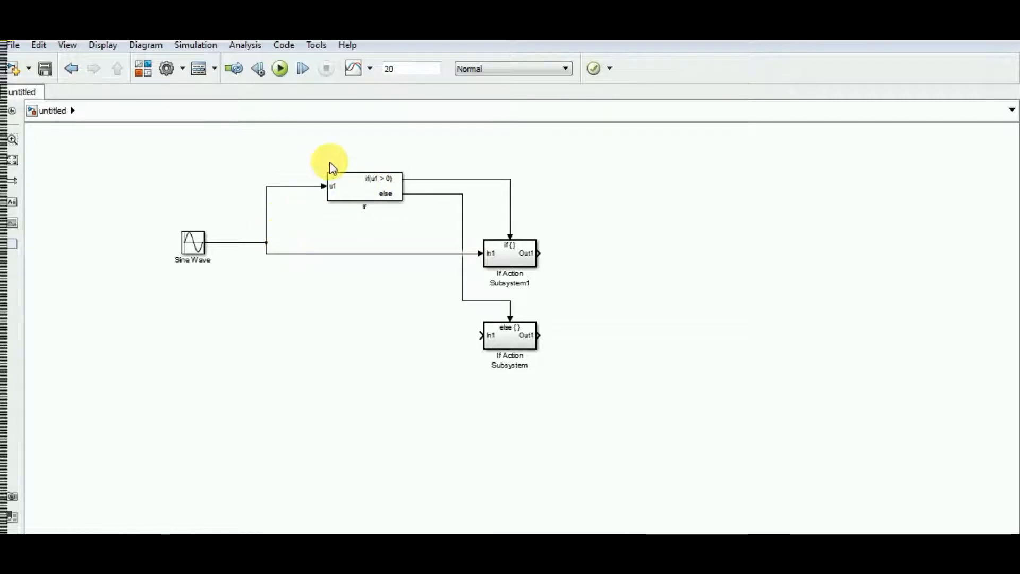
click(384, 183)
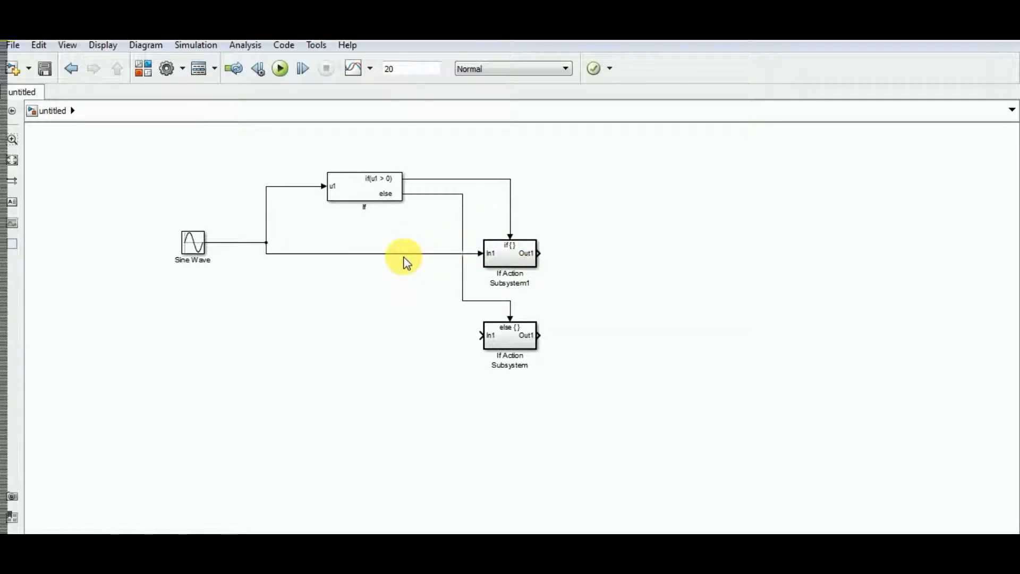
double_click(506, 252)
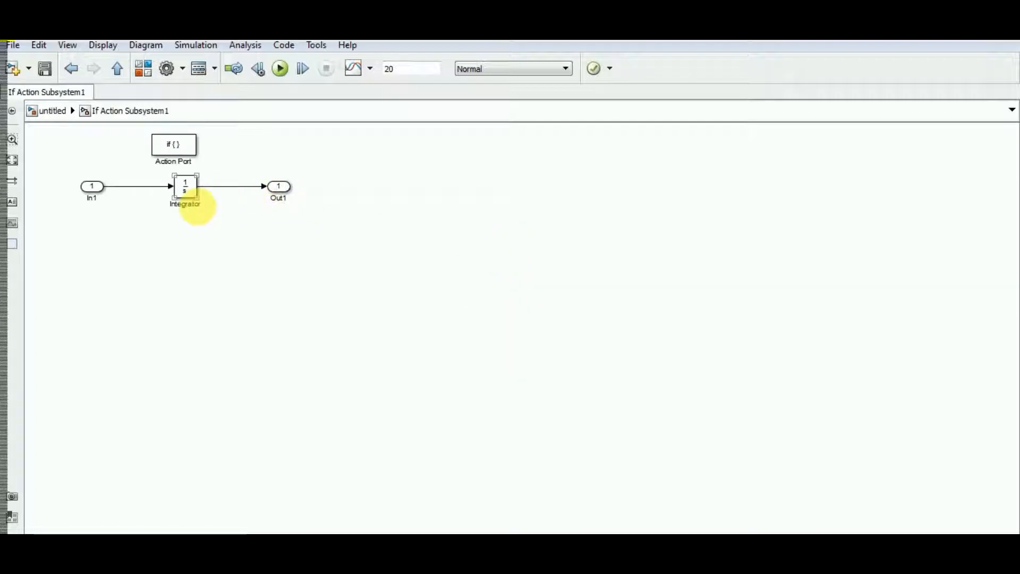
key(Escape)
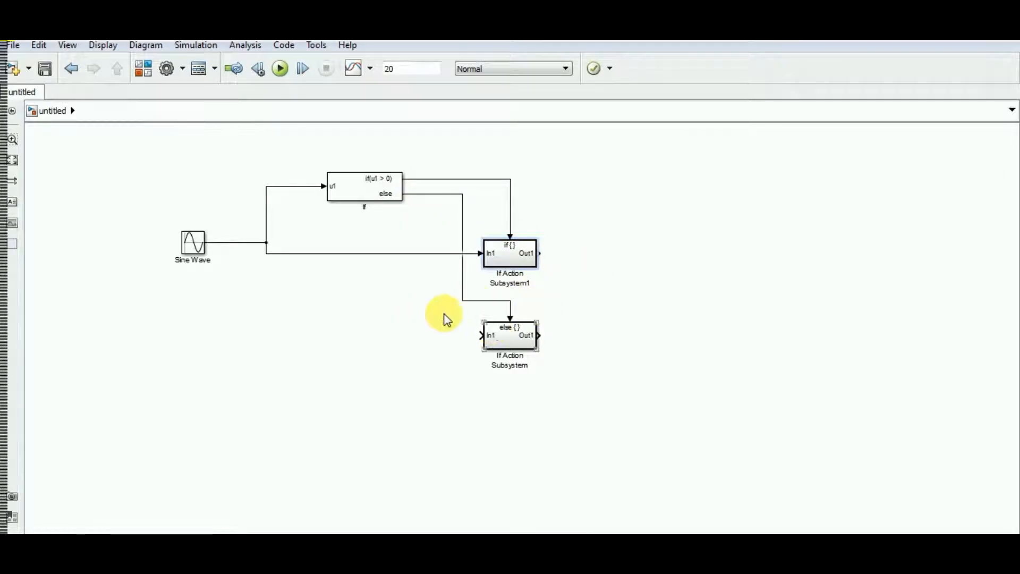
click(343, 191)
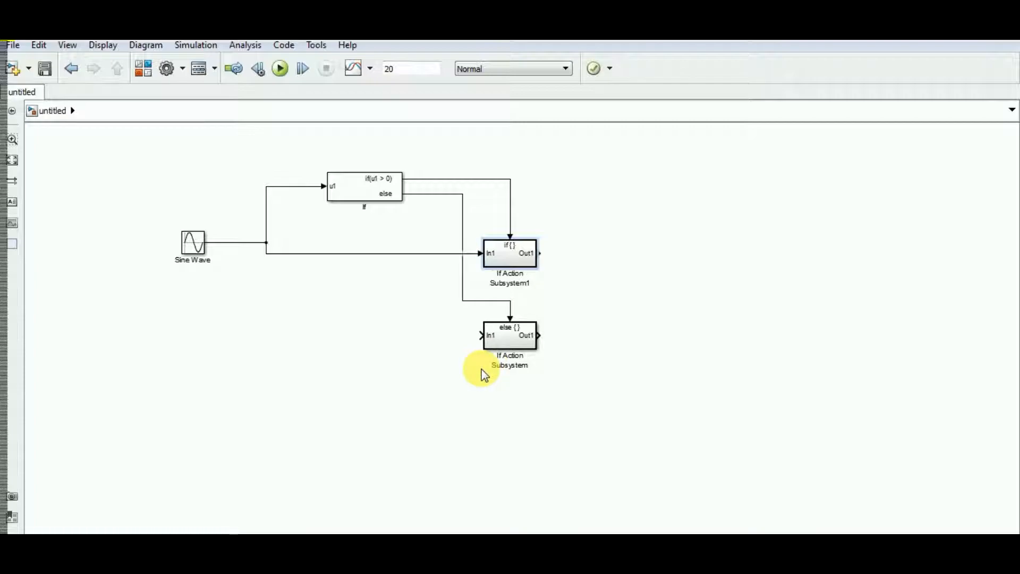
click(381, 360)
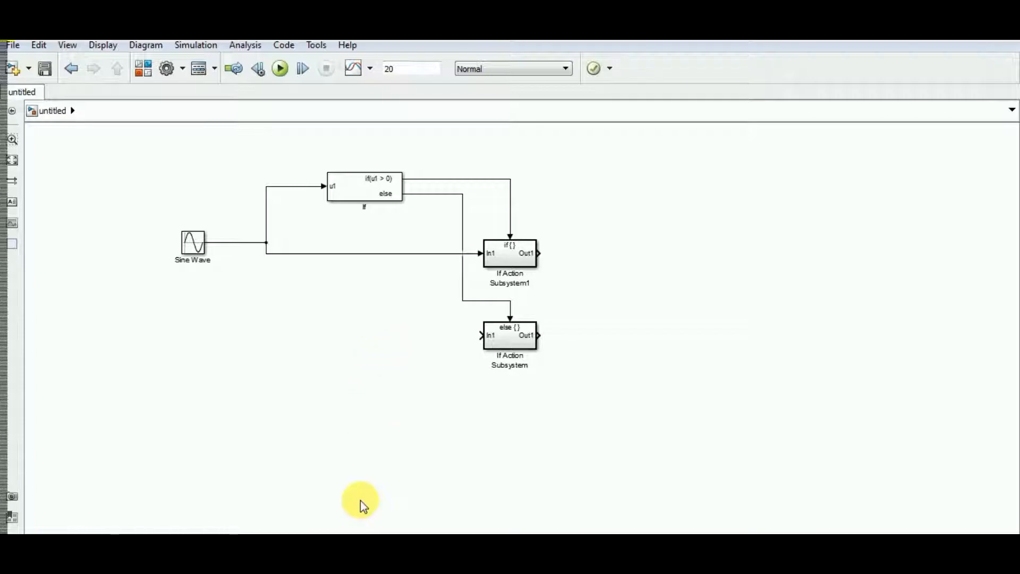
Add a Constant block from the Sources library and connect it to In1 of the lower If Action Subsystem
click(346, 566)
click(355, 495)
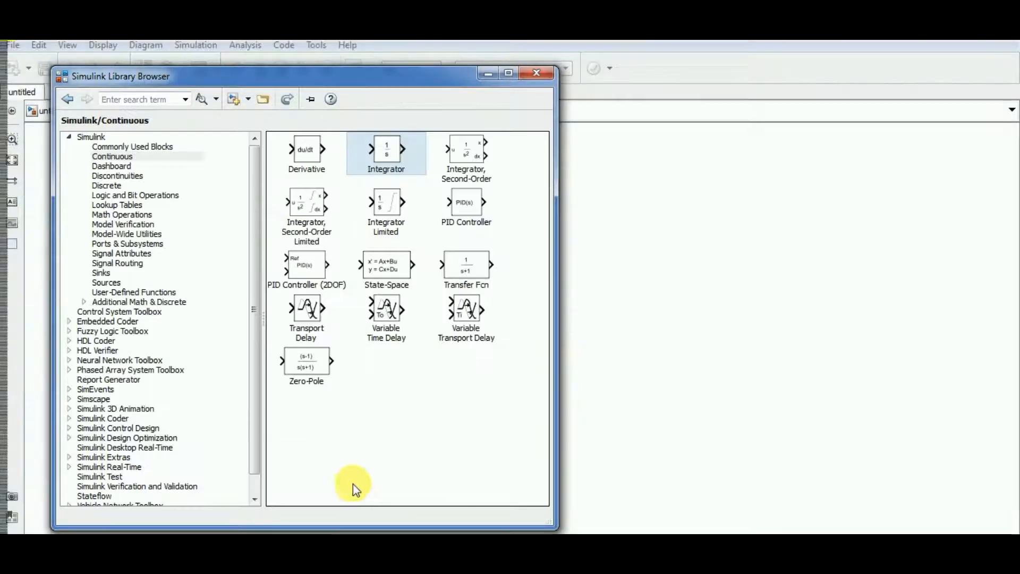
click(114, 282)
click(428, 206)
drag(429, 206, 697, 300)
drag(594, 334, 483, 336)
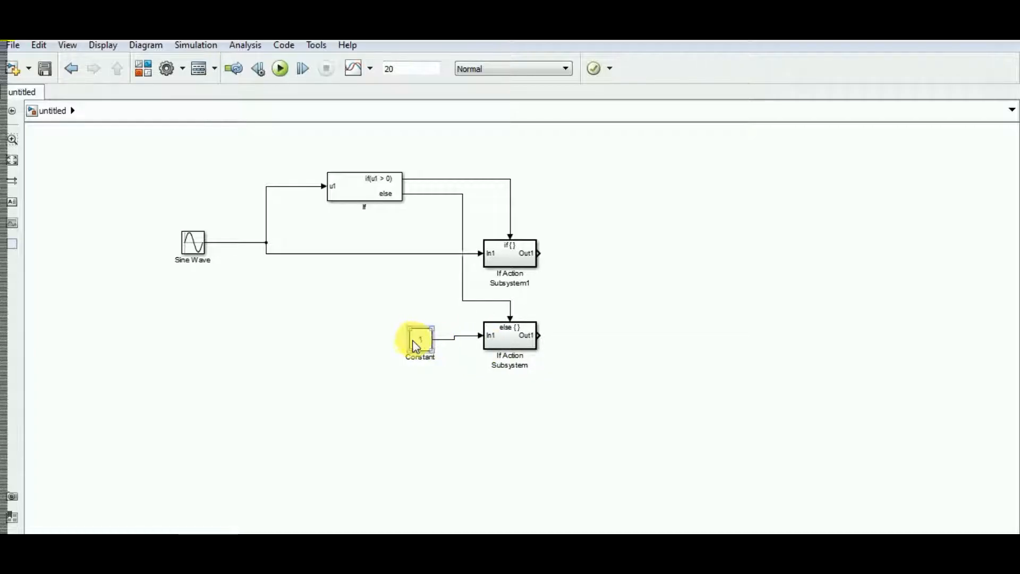
Set the Constant block's value to 5 and align the block so its line to In1 runs straight
double_click(418, 340)
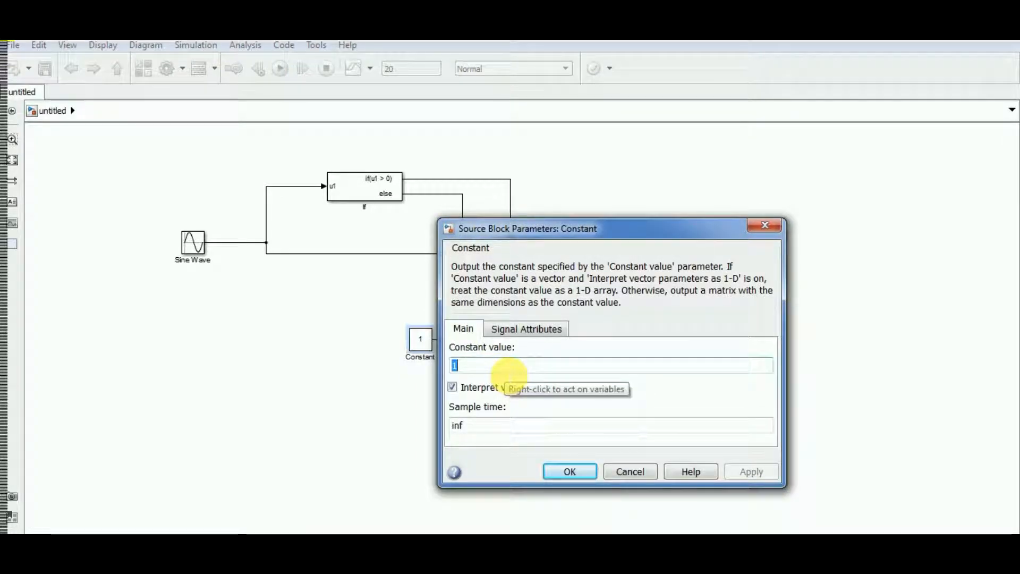
text(5)
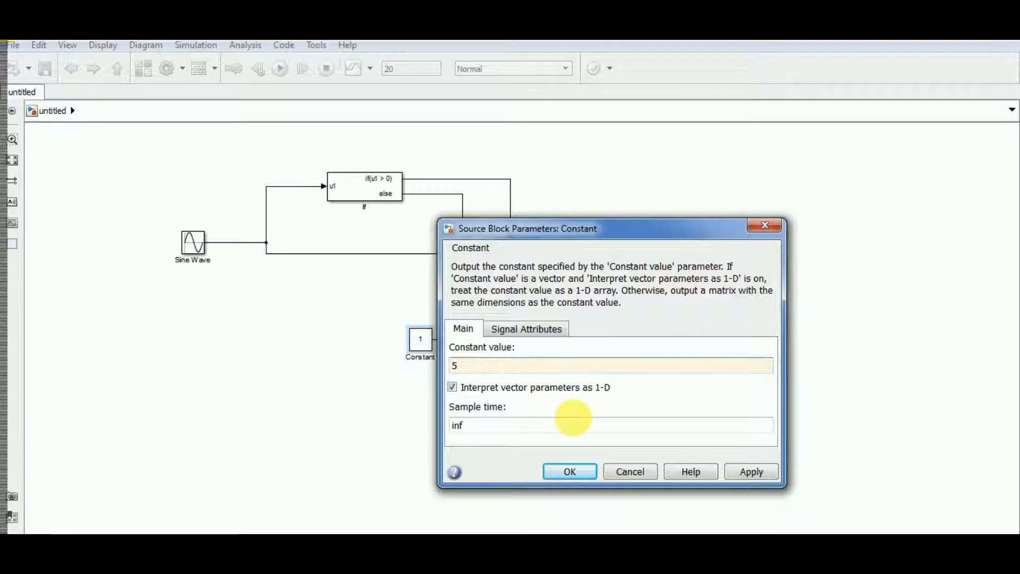
click(571, 470)
click(425, 339)
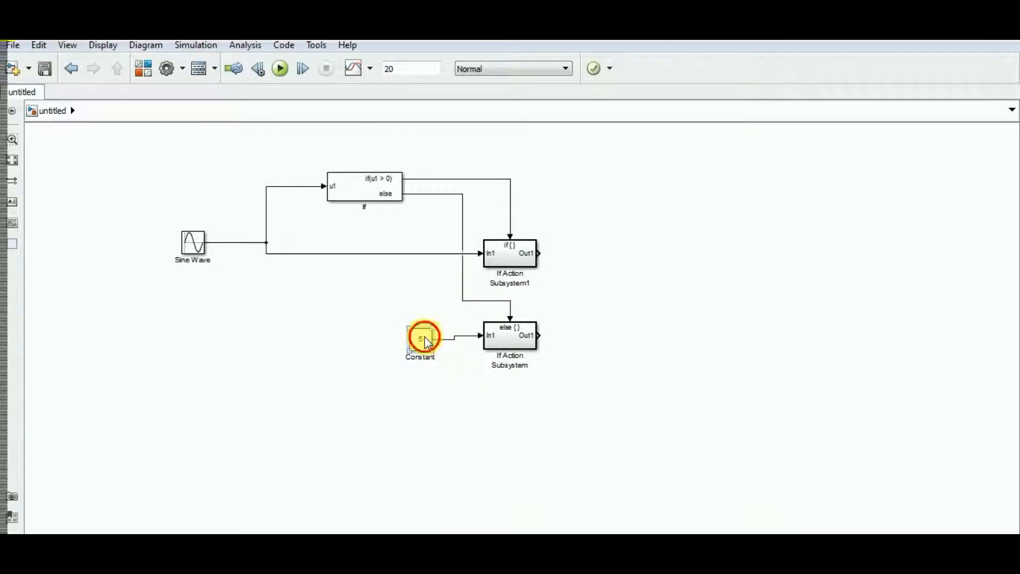
click(601, 428)
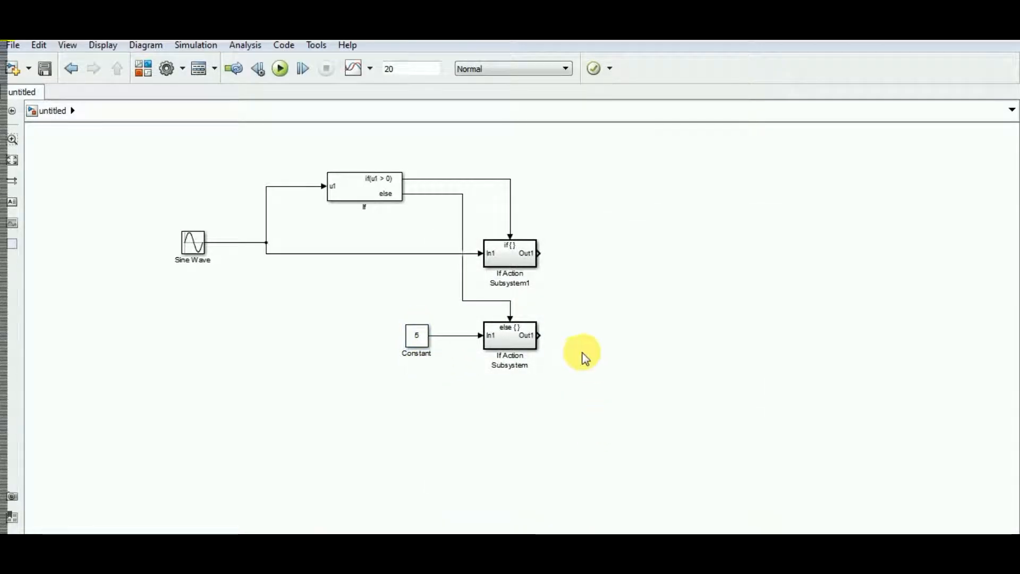
Shift the lower If Action Subsystem slightly to the right, keeping its lines attached
click(523, 348)
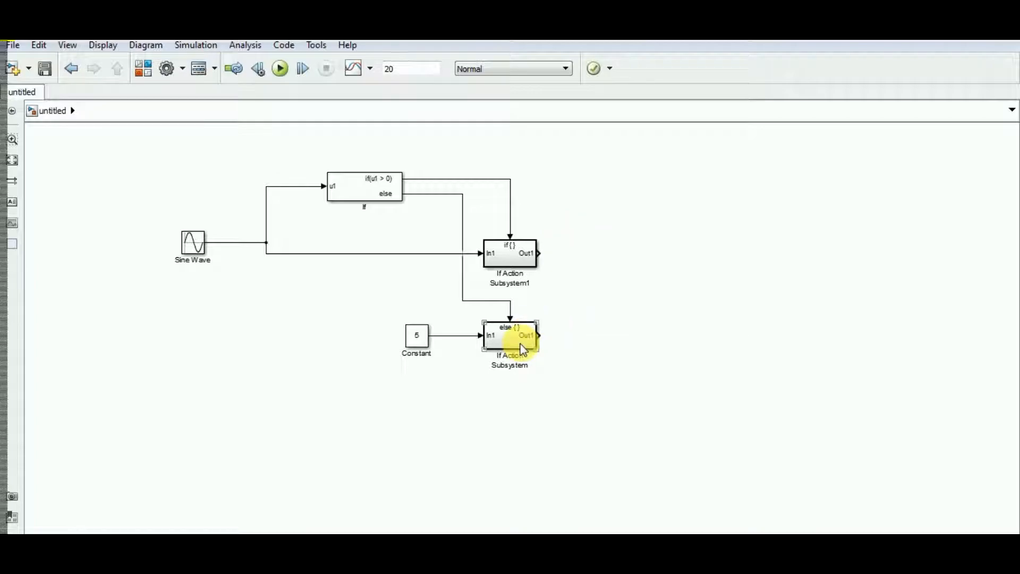
drag(520, 343, 529, 344)
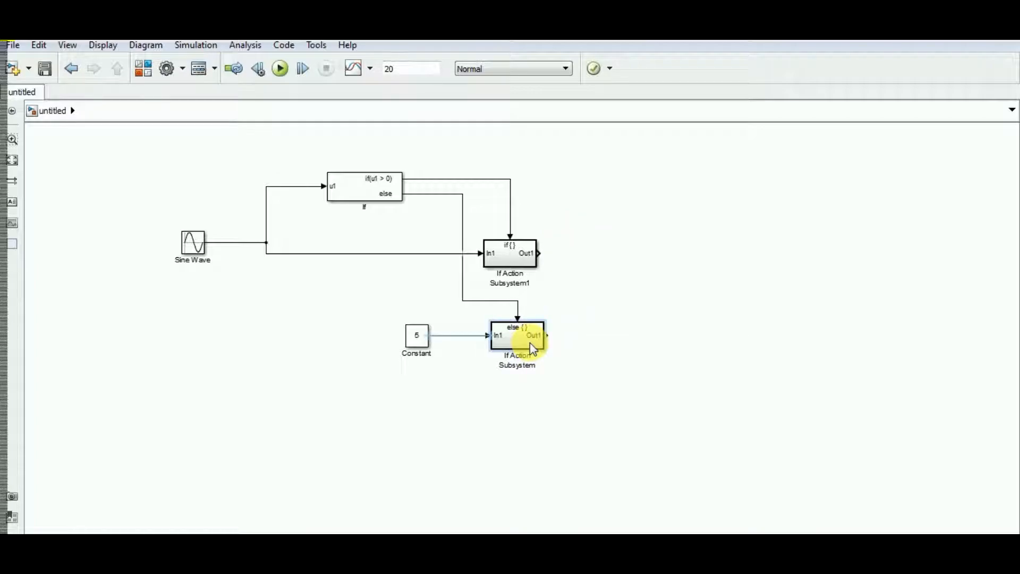
click(540, 298)
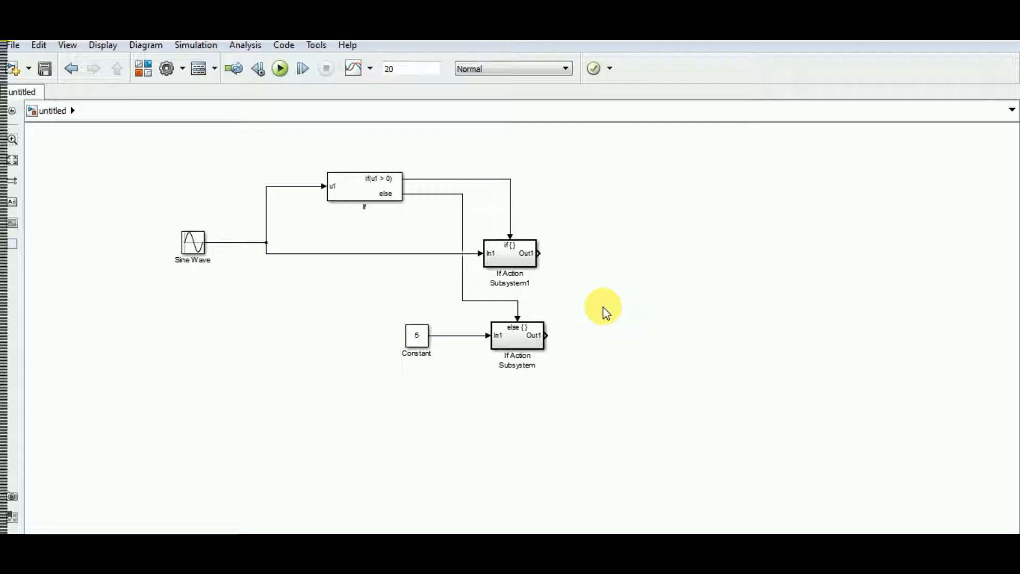
click(375, 187)
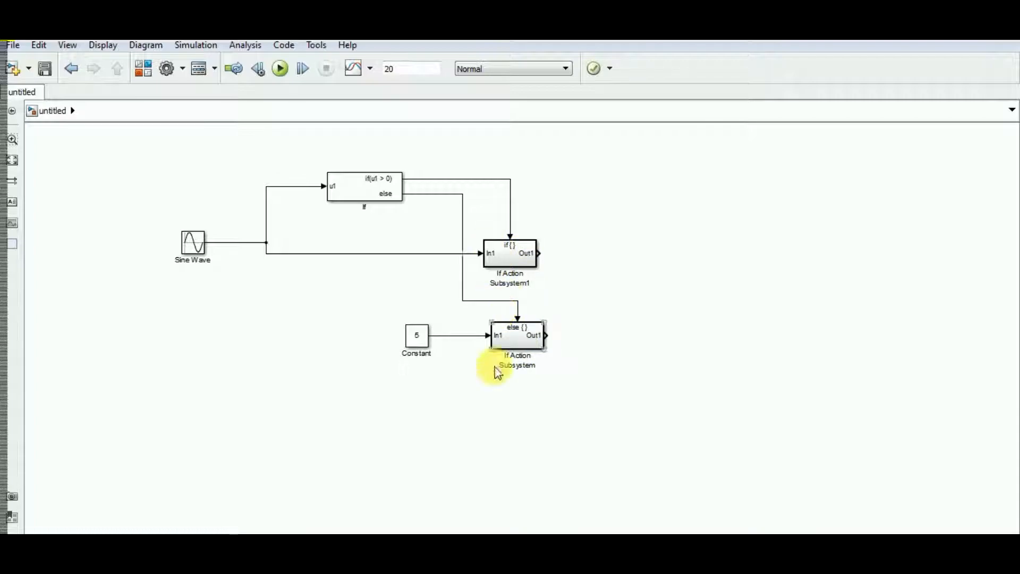
Search the block library for "merg" and place the Simulink Merge block to the right of the two action subsystems
click(336, 568)
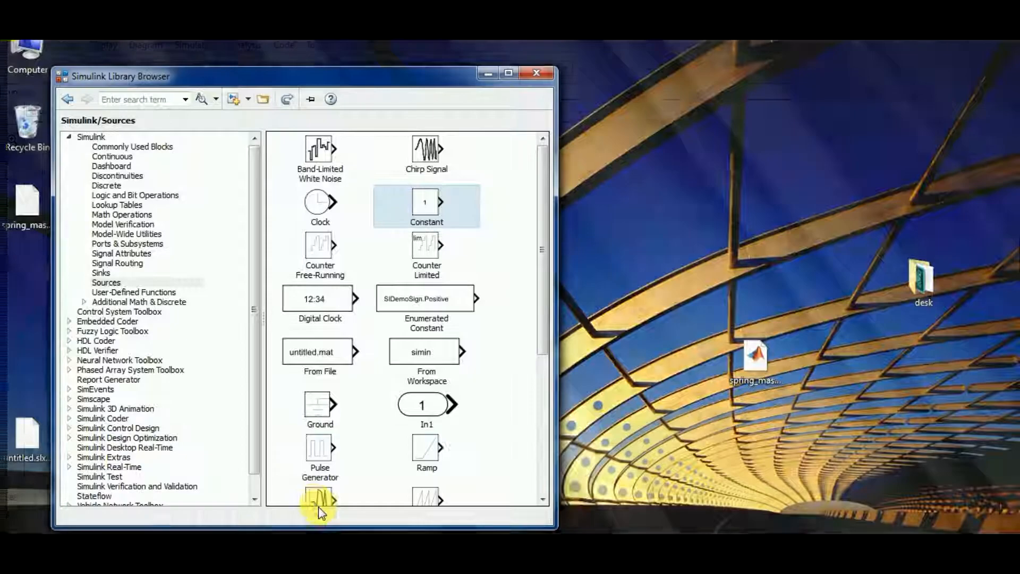
click(318, 504)
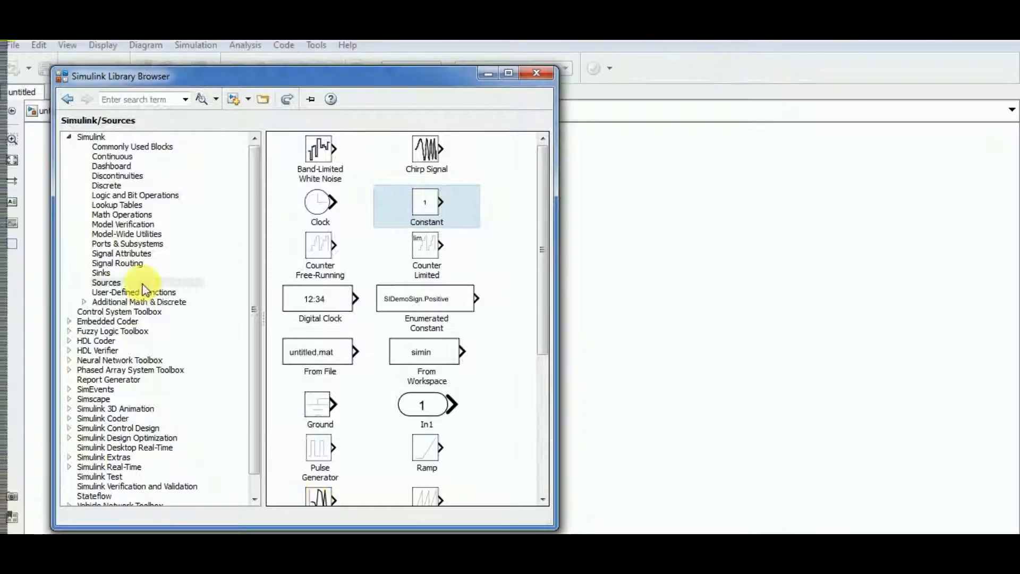
click(154, 246)
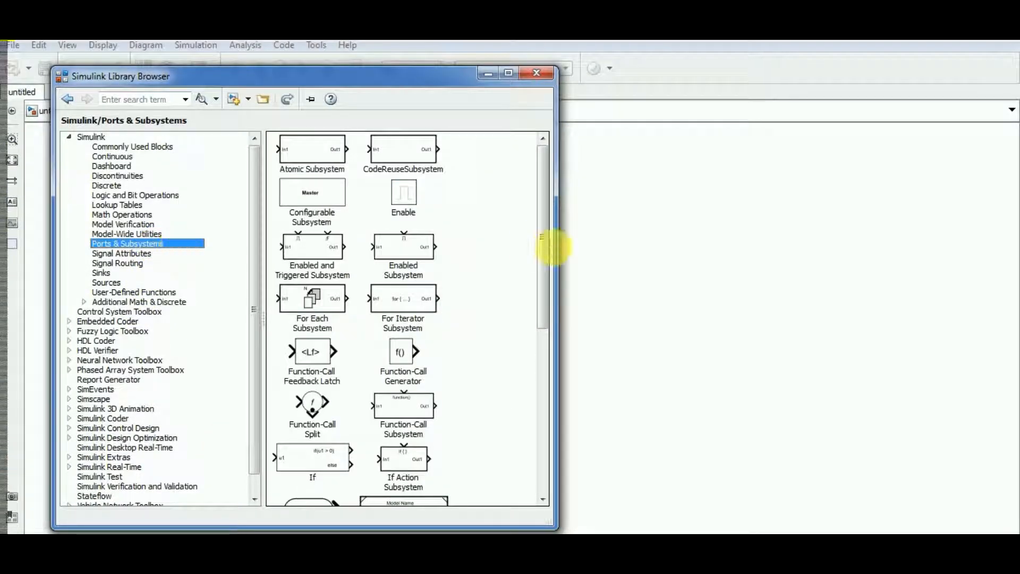
mouse_move(544, 254)
mouse_down()
mouse_move(547, 442)
mouse_move(554, 255)
mouse_up()
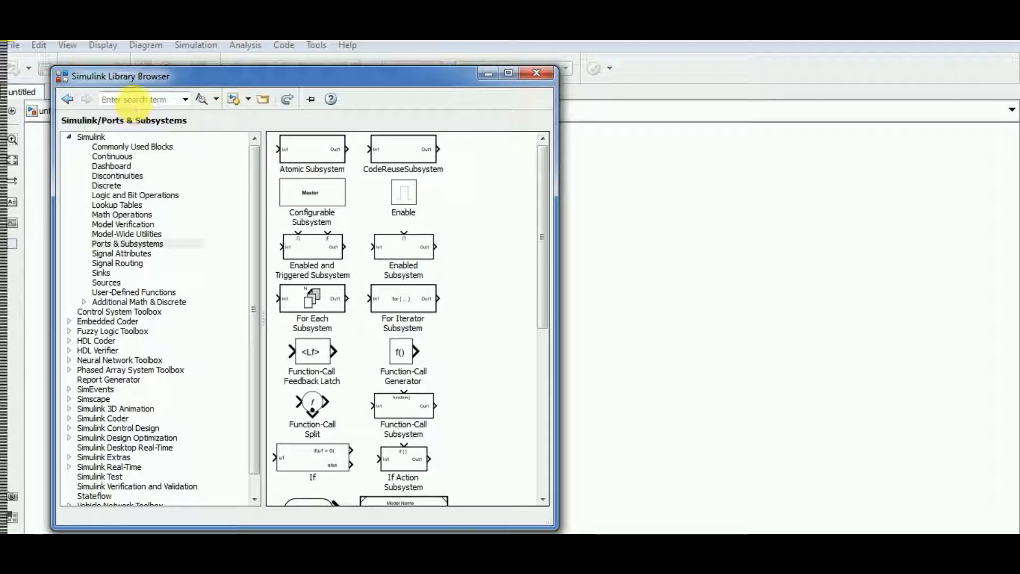
click(134, 99)
text(merg)
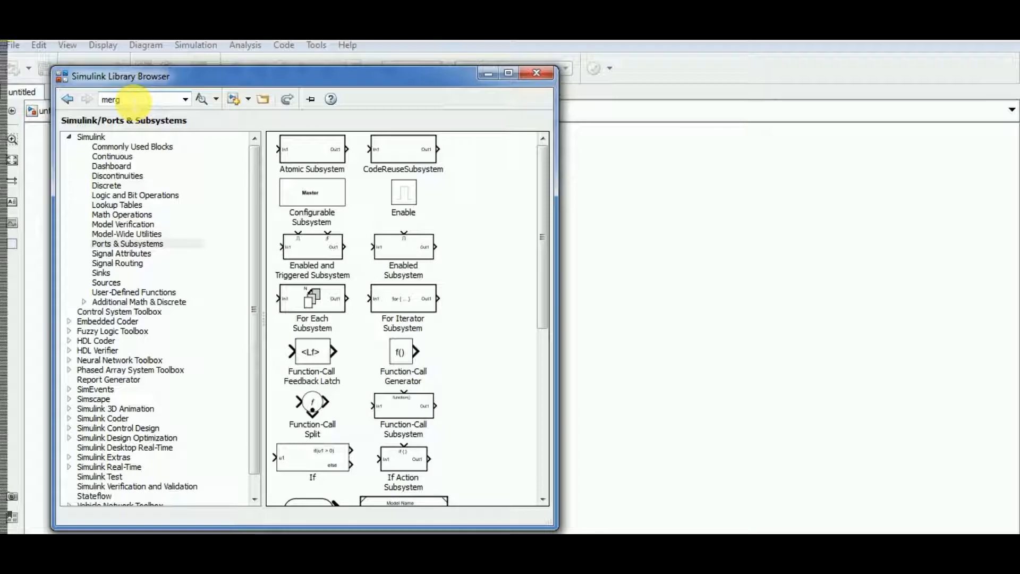
click(201, 99)
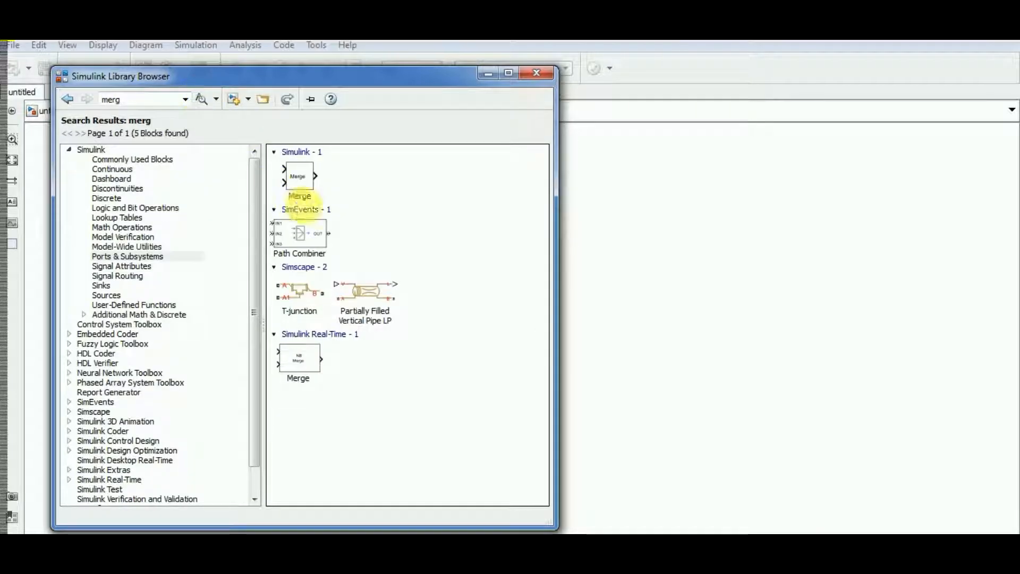
drag(302, 178, 639, 279)
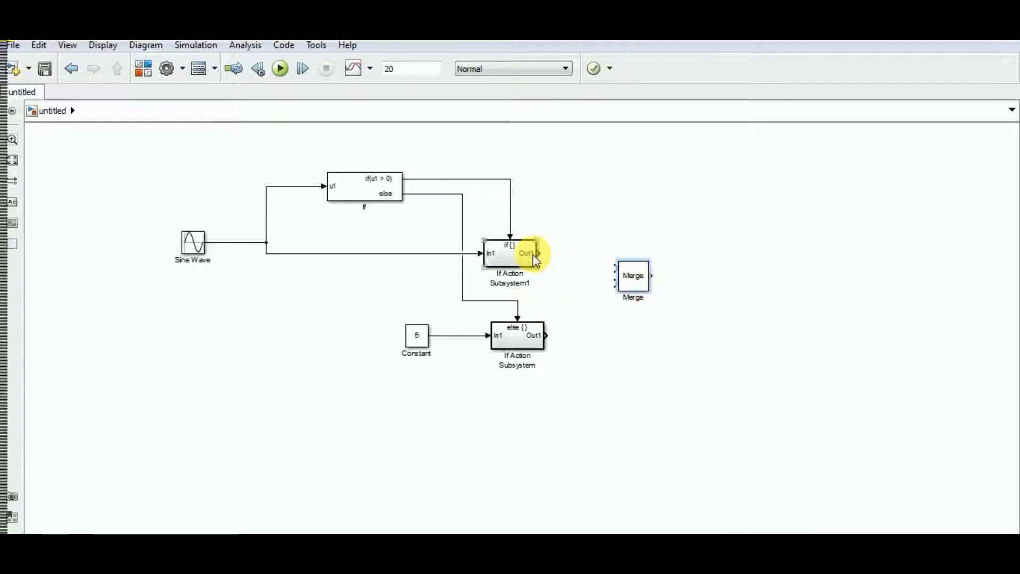
Connect Out1 of both If Action Subsystems to the Merge inputs and position Merge midway between their outputs
mouse_move(538, 253)
mouse_down()
mouse_move(547, 266)
mouse_move(615, 282)
mouse_move(611, 273)
mouse_up()
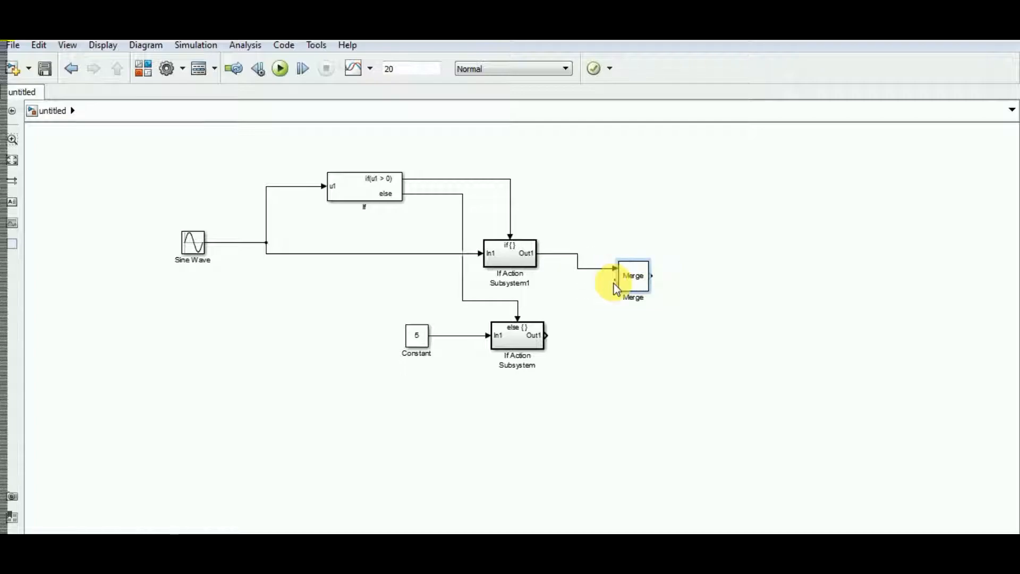
drag(546, 336, 616, 283)
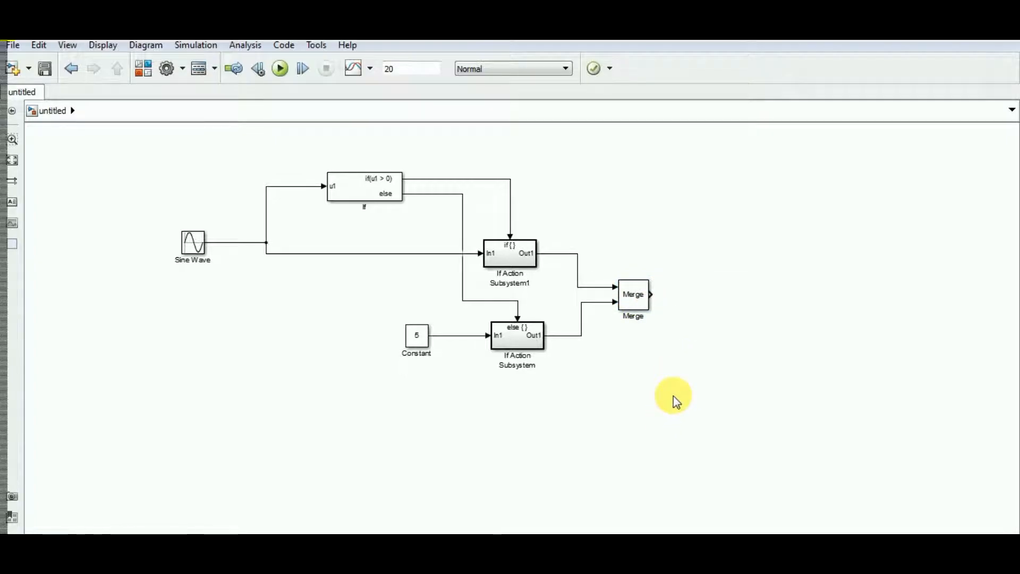
key(ctrl+s)
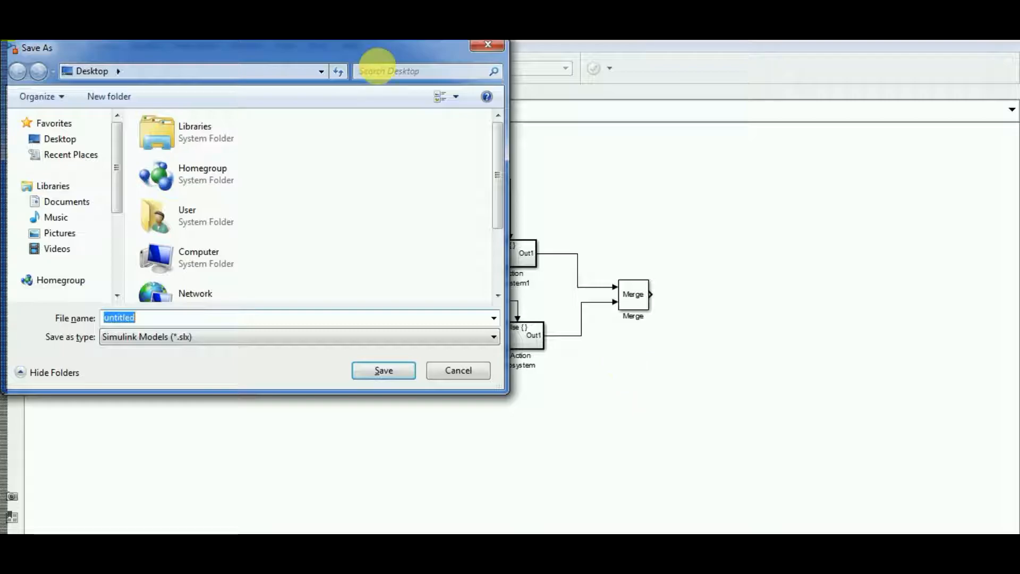
click(496, 45)
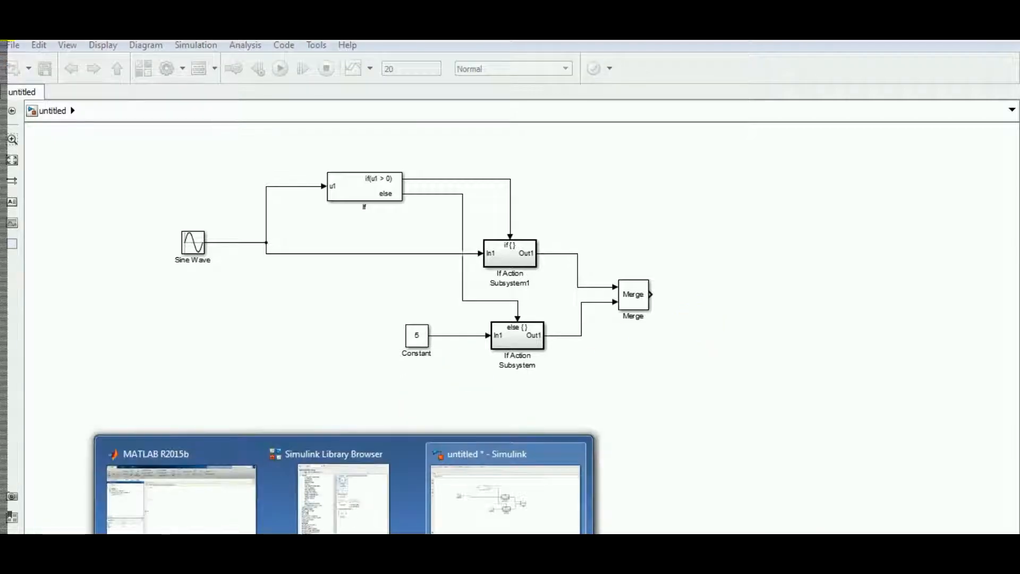
Add a Scope from the Sinks library to the right of Merge and connect the Merge output to it
click(335, 479)
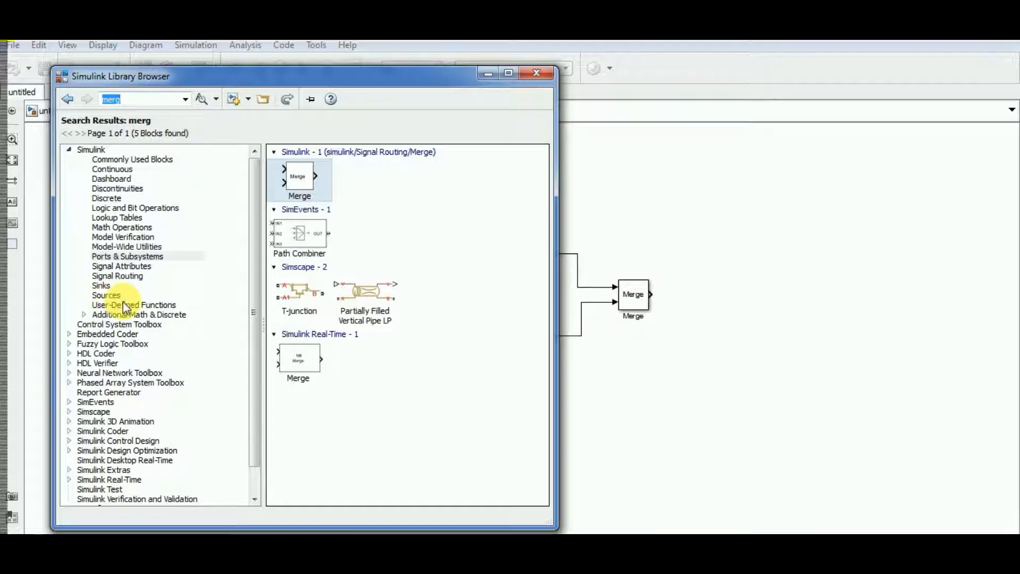
click(106, 293)
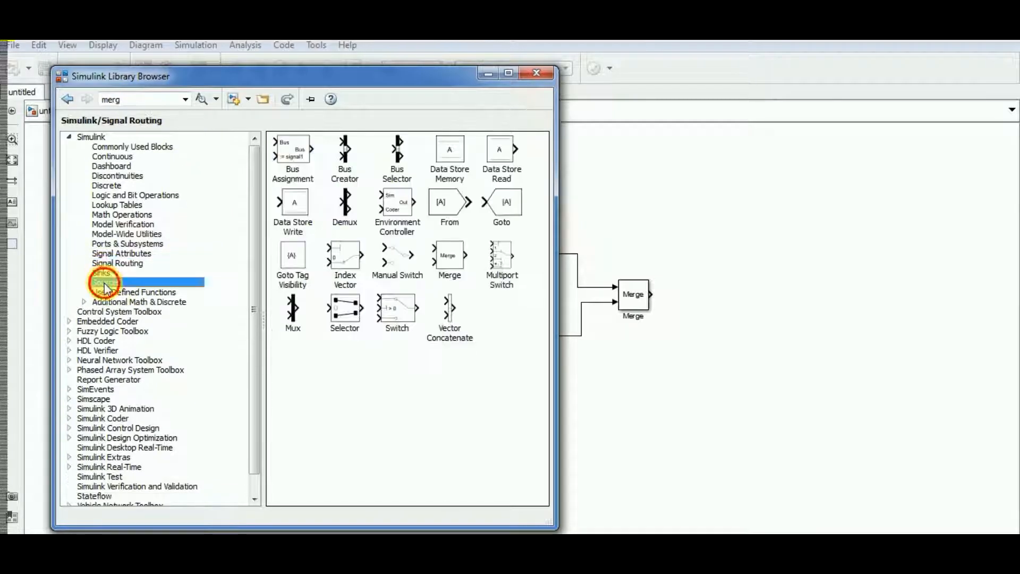
click(104, 273)
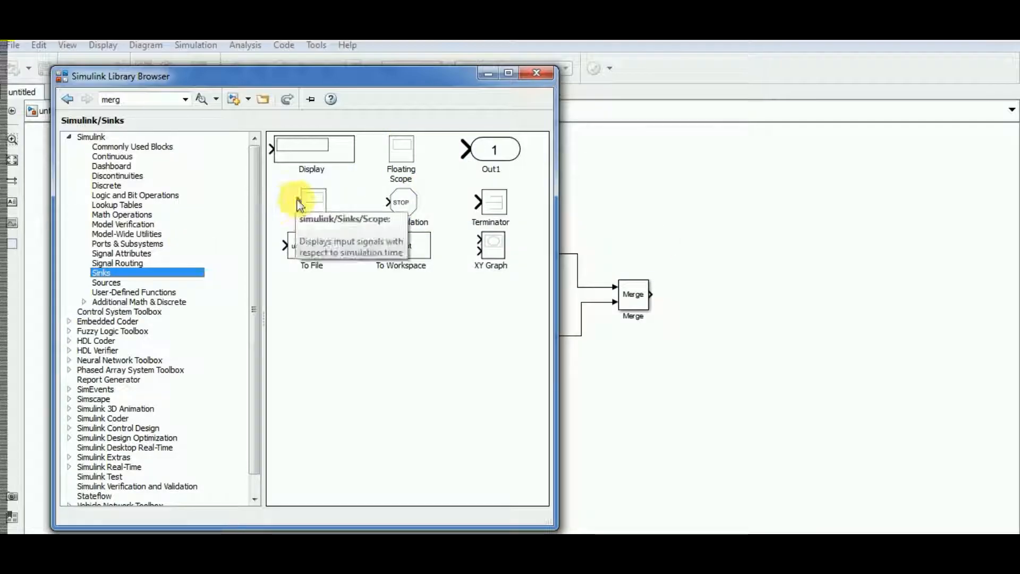
drag(311, 204, 548, 235)
drag(724, 281, 734, 302)
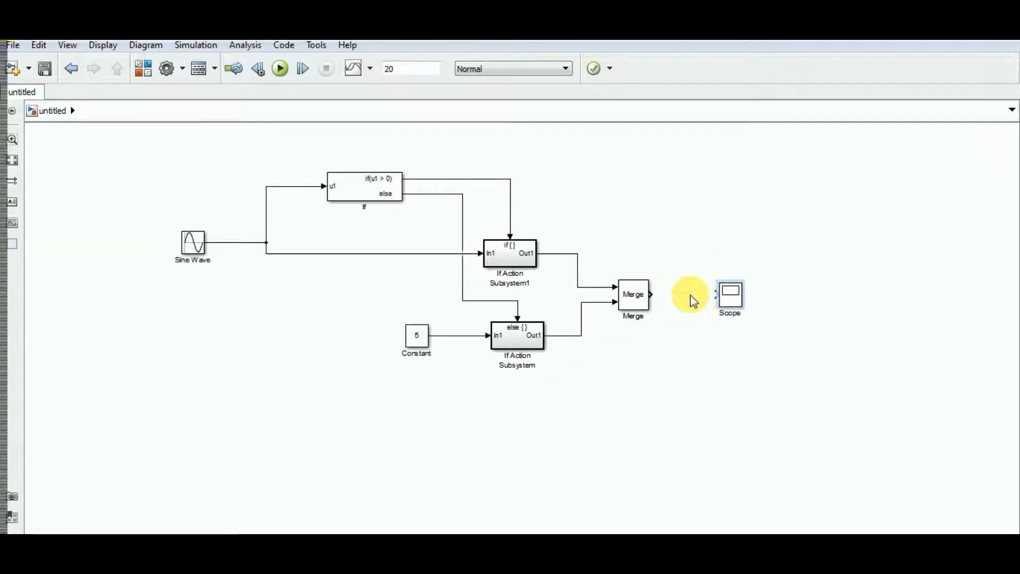
click(643, 294)
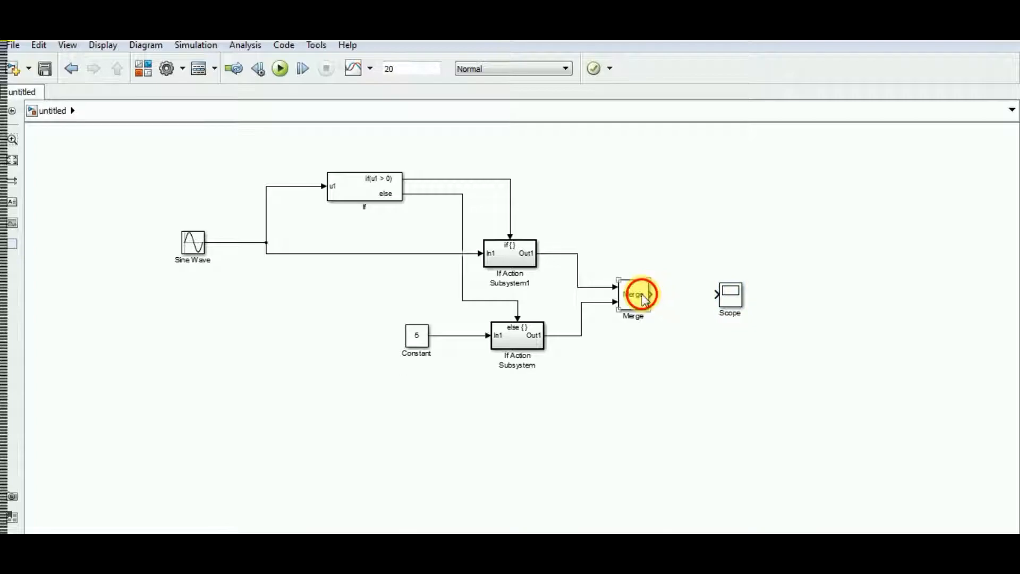
ctrl+click(728, 299)
click(730, 302)
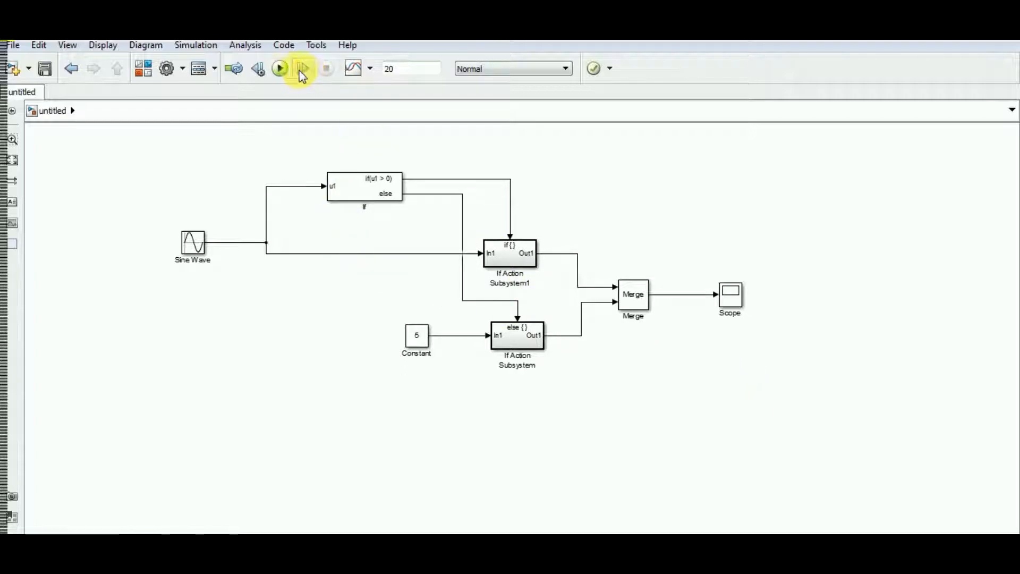
Run the simulation and open the Scope to view the merged output signal
click(280, 69)
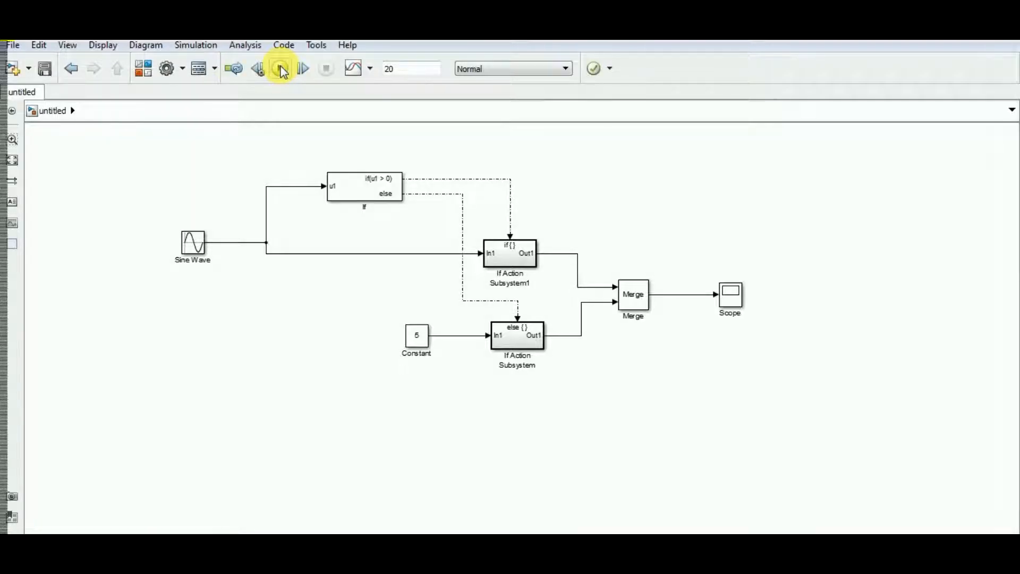
click(736, 300)
double_click(737, 302)
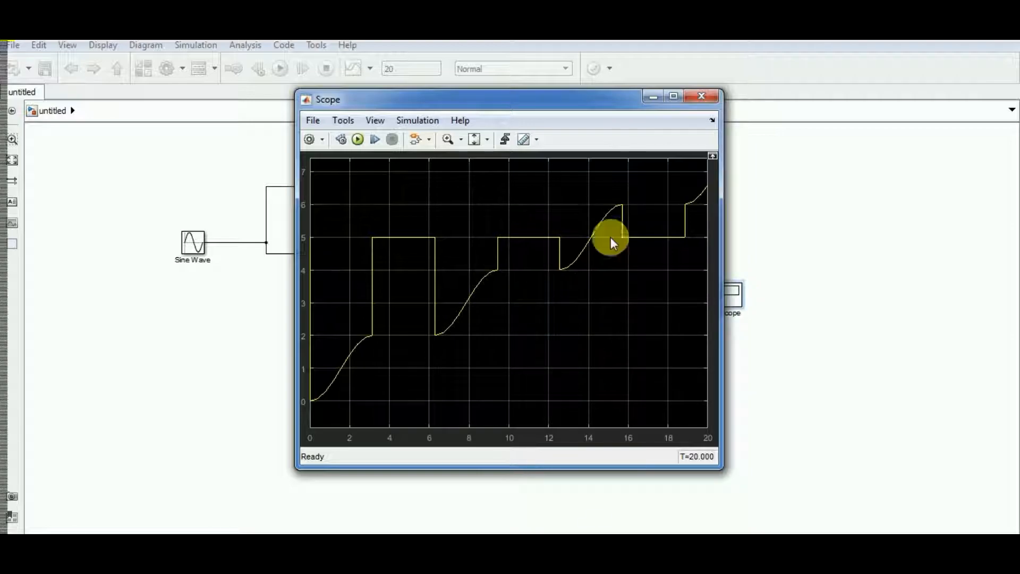
Examine the merged signal in the Scope at full size, restore and reposition its window, and close it
click(670, 98)
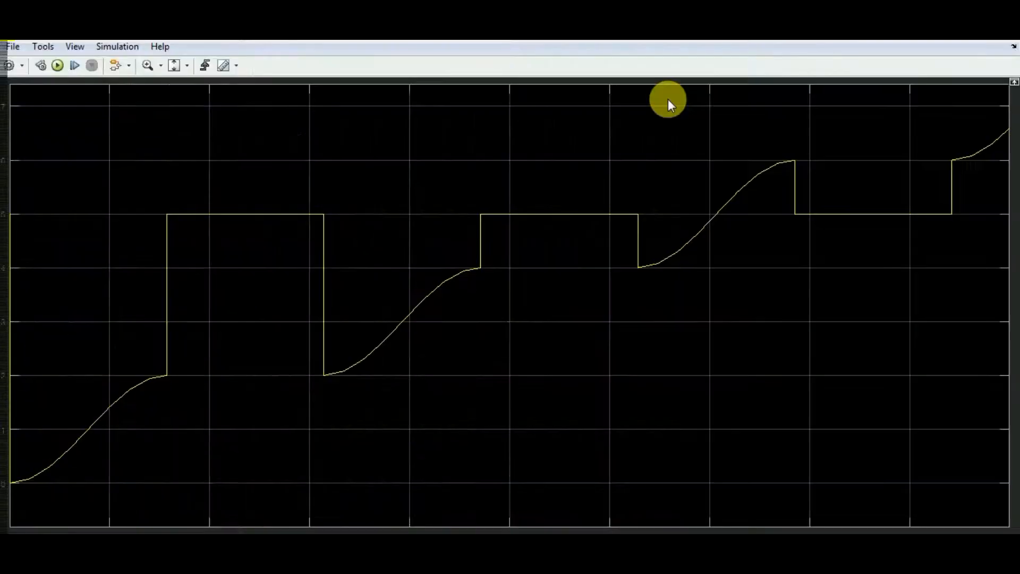
click(976, 41)
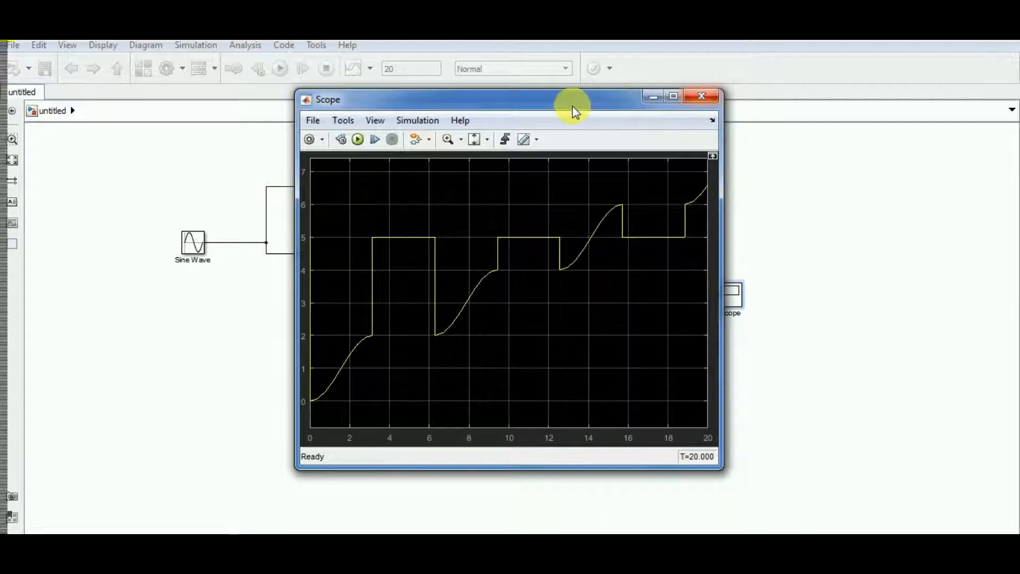
drag(570, 103, 684, 121)
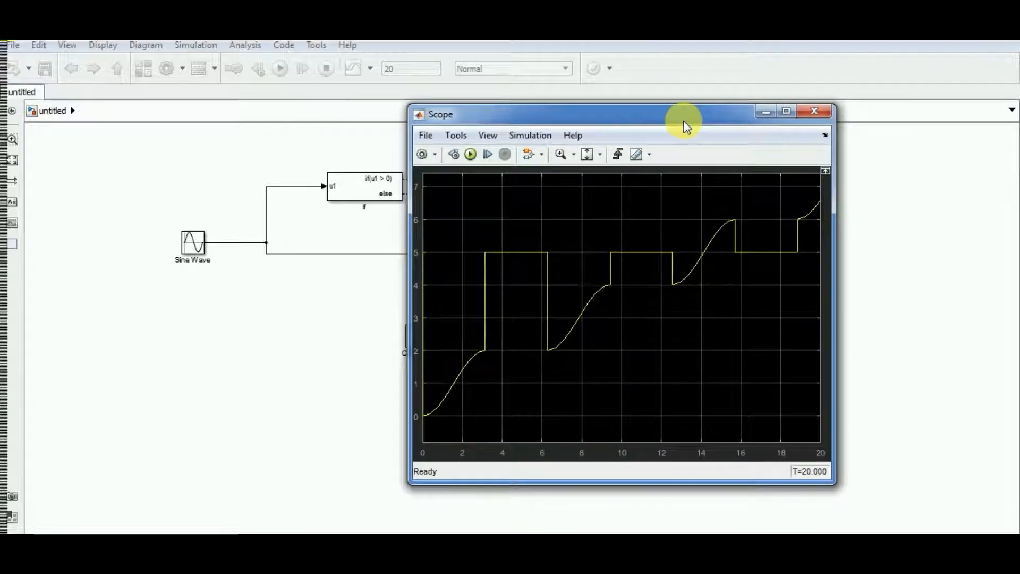
click(815, 112)
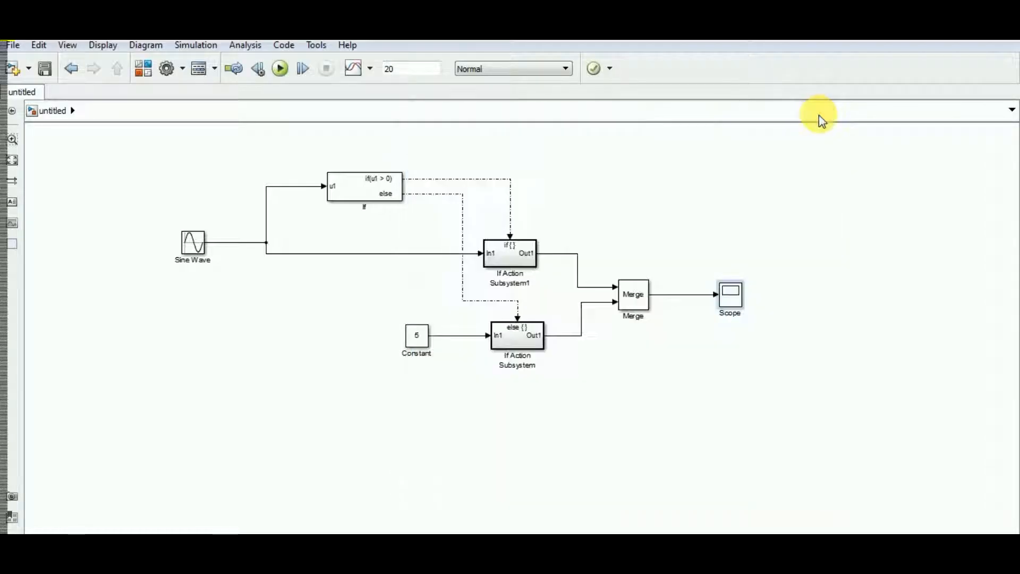
Reopen the Scope and set its layout to two displays stacked vertically
click(731, 296)
double_click(730, 297)
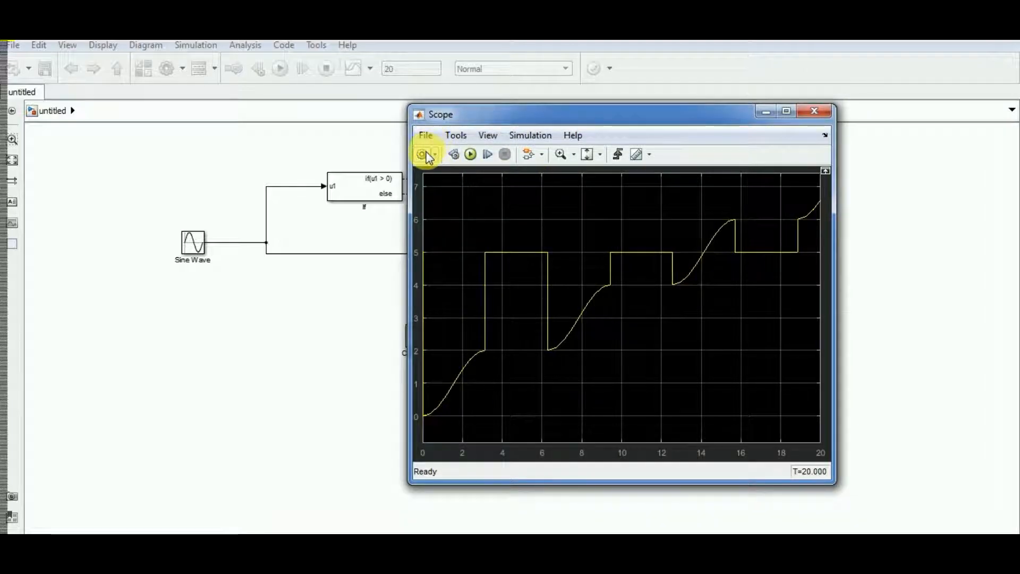
click(423, 154)
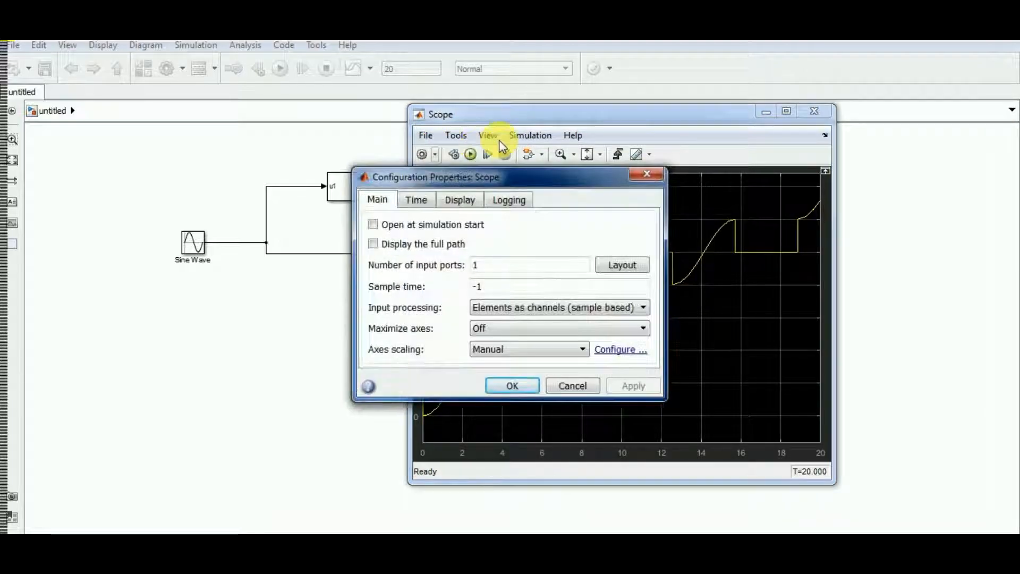
click(646, 173)
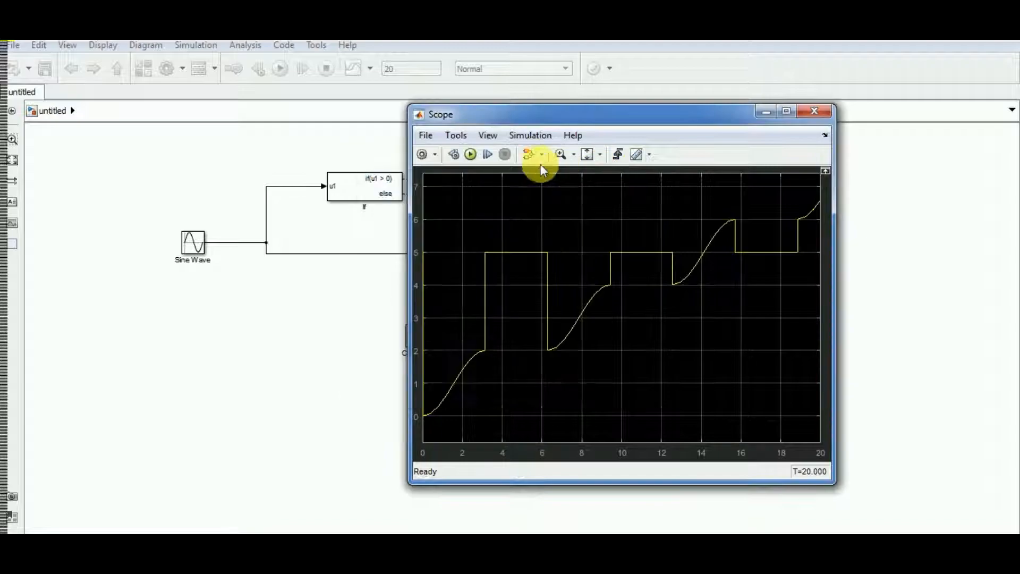
click(485, 139)
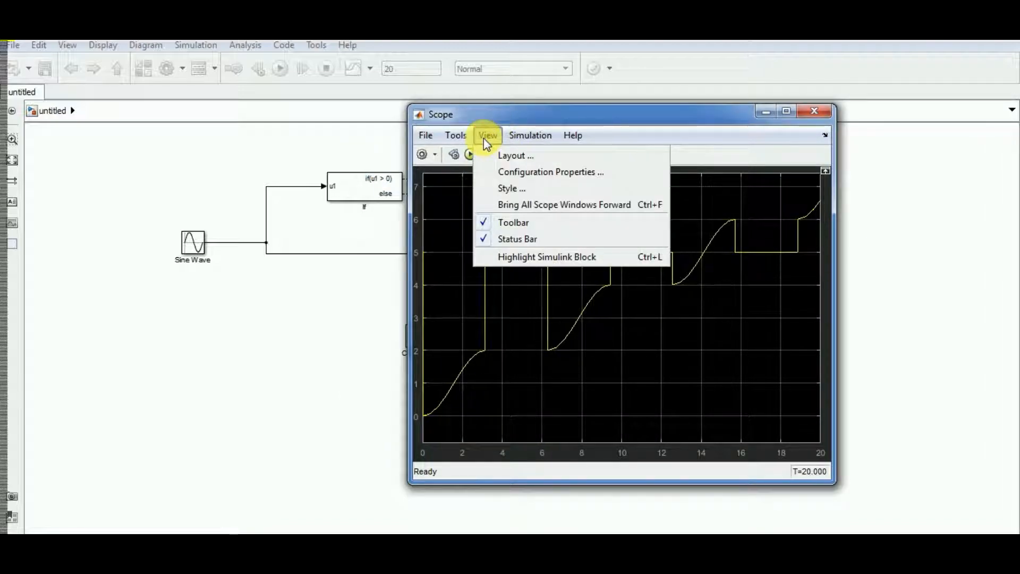
click(522, 171)
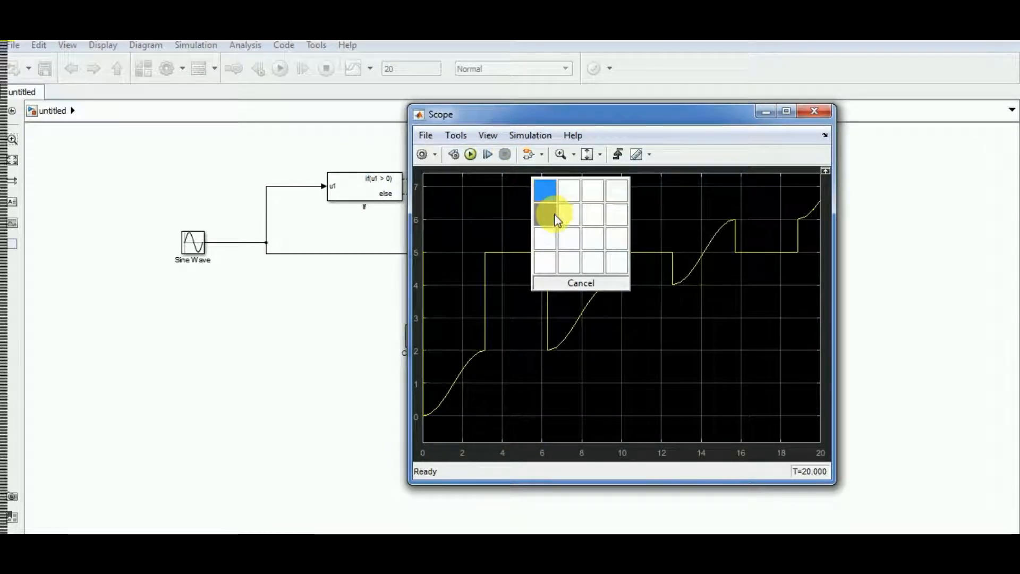
click(550, 205)
Set the Scope's number of input ports to 2 in its configuration properties and close the Scope
click(422, 155)
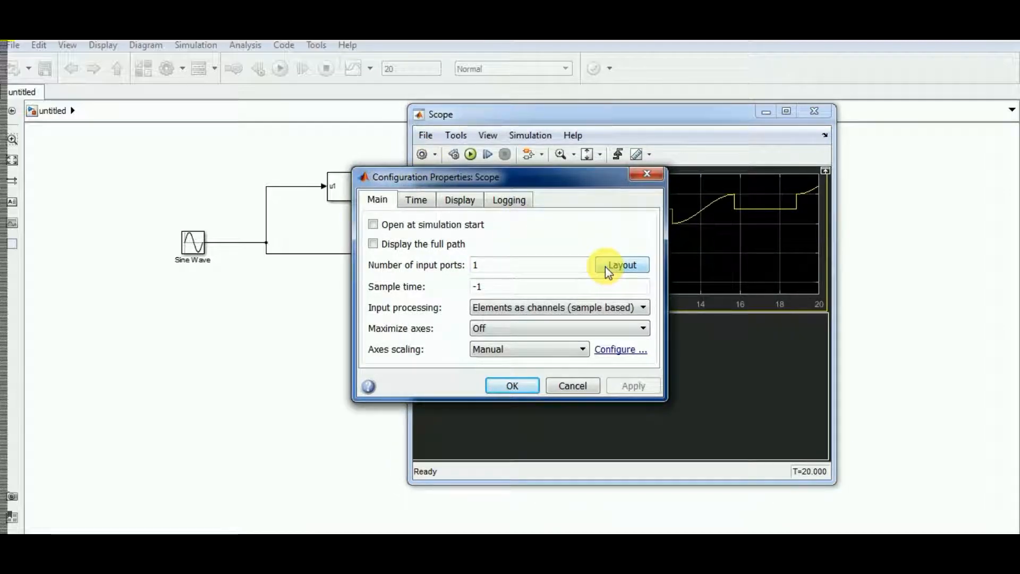
double_click(548, 266)
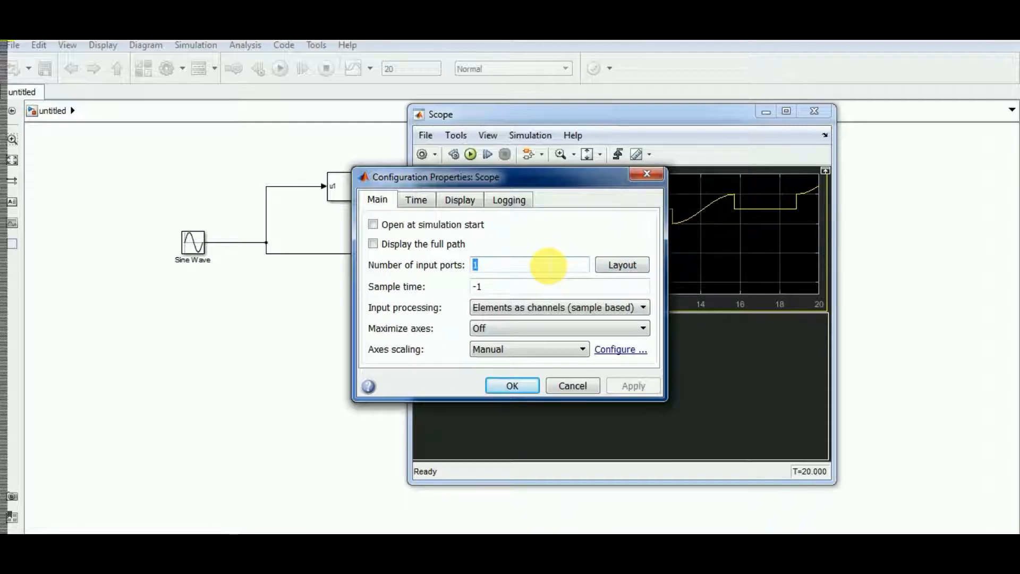
text(2)
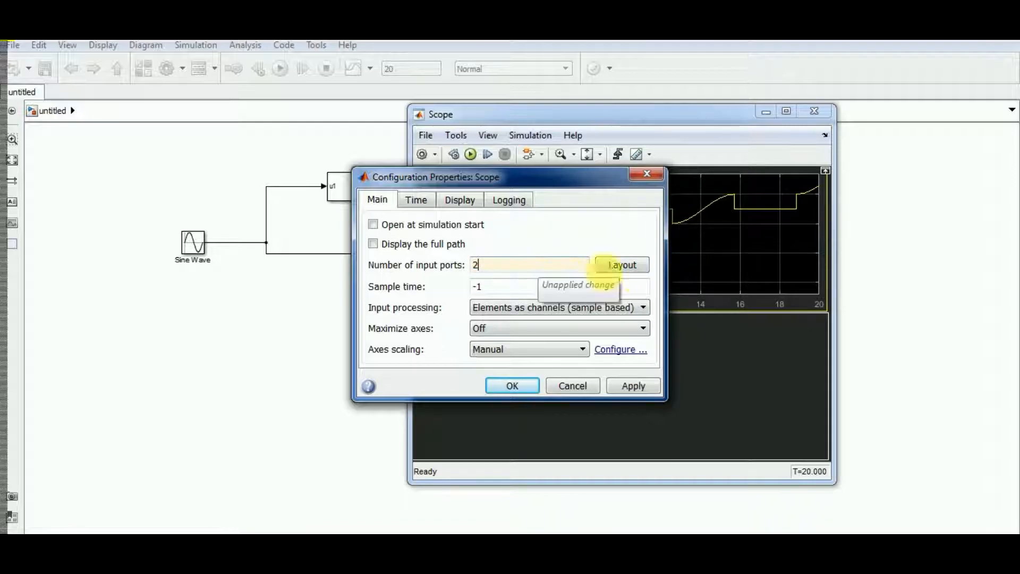
click(613, 387)
click(518, 385)
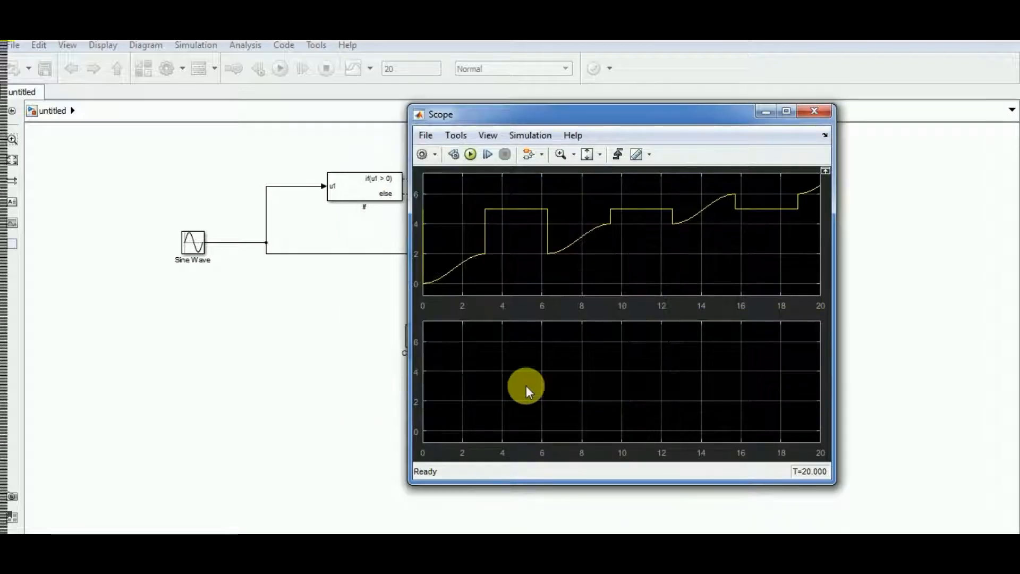
click(818, 110)
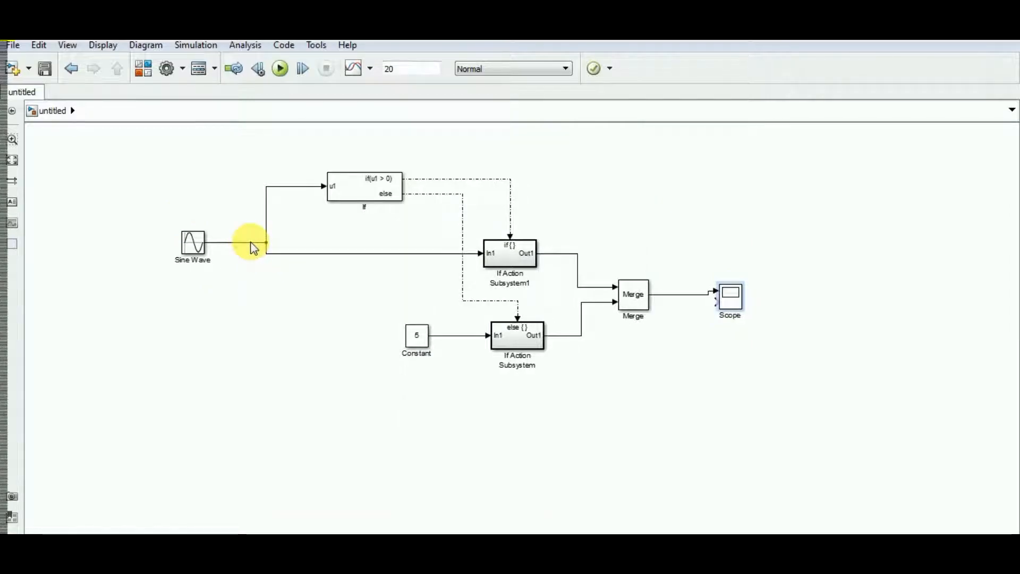
Branch the Sine Wave signal to the Scope's second input, routing the line below the blocks, and run the simulation
drag(251, 248, 713, 303)
drag(393, 231, 401, 414)
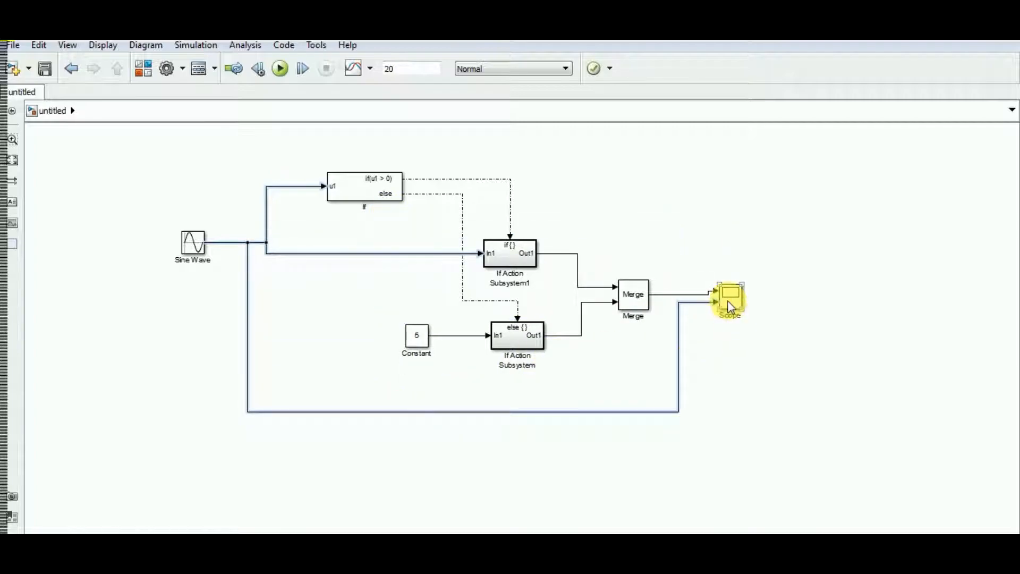
click(278, 68)
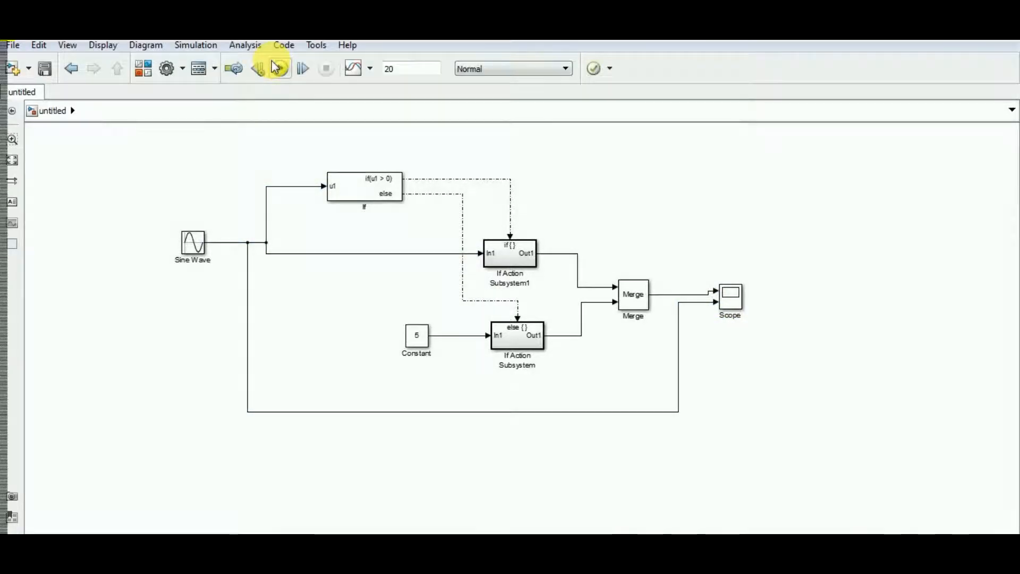
Open the Scope beside the model and trace the else branch from Constant through the inside of its If Action Subsystem
double_click(734, 304)
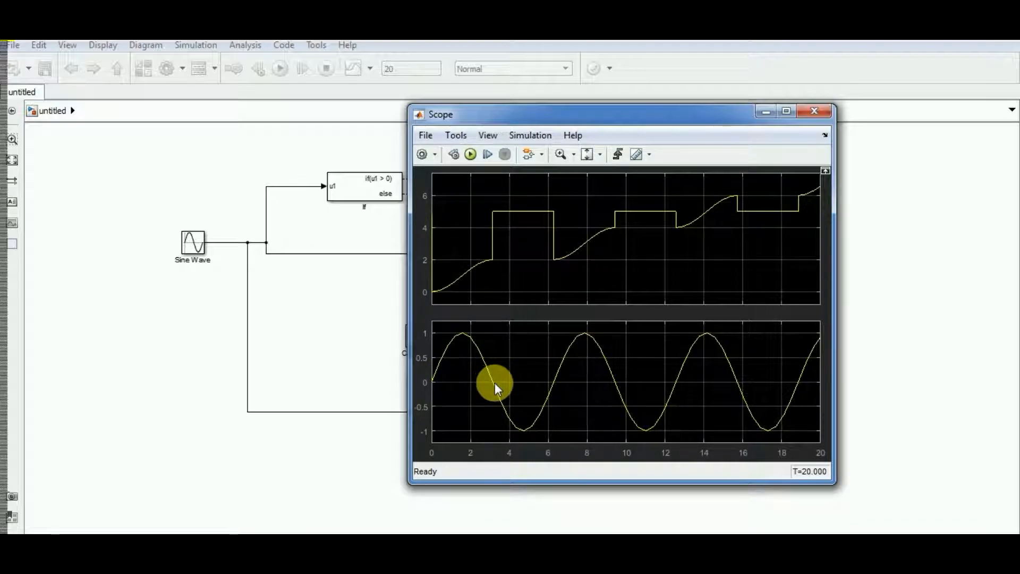
drag(547, 114, 806, 189)
click(504, 266)
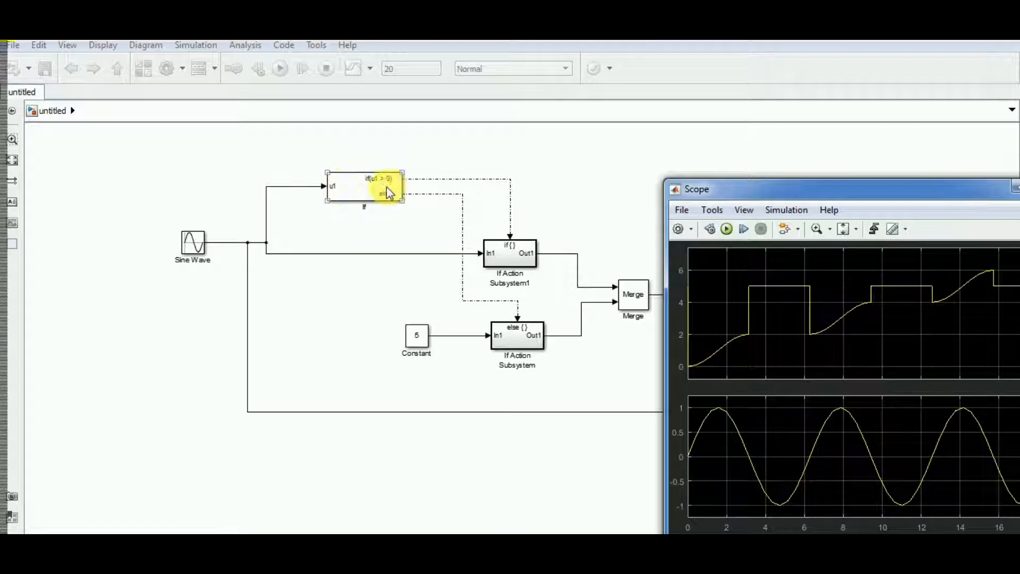
click(518, 365)
click(416, 340)
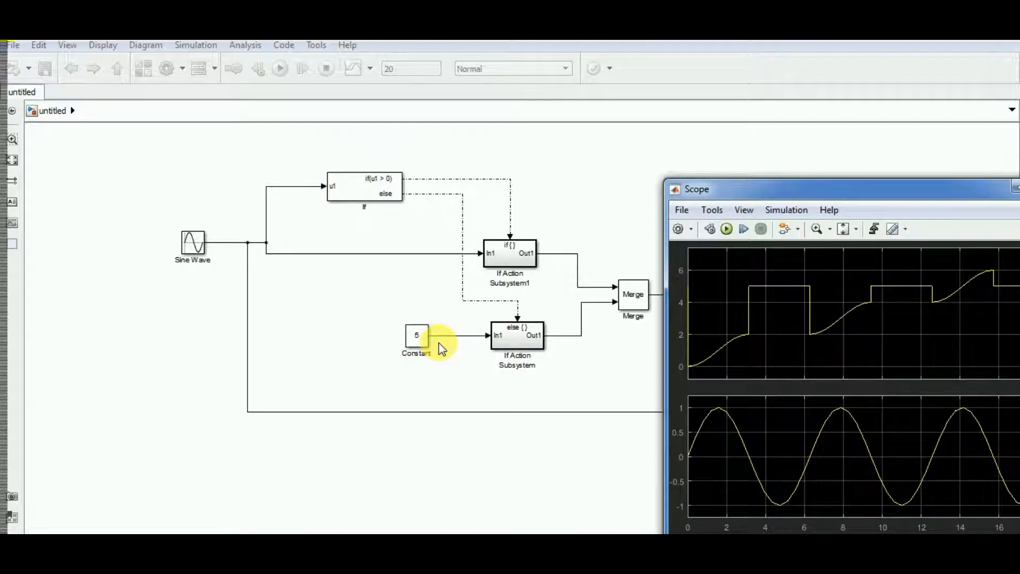
click(530, 343)
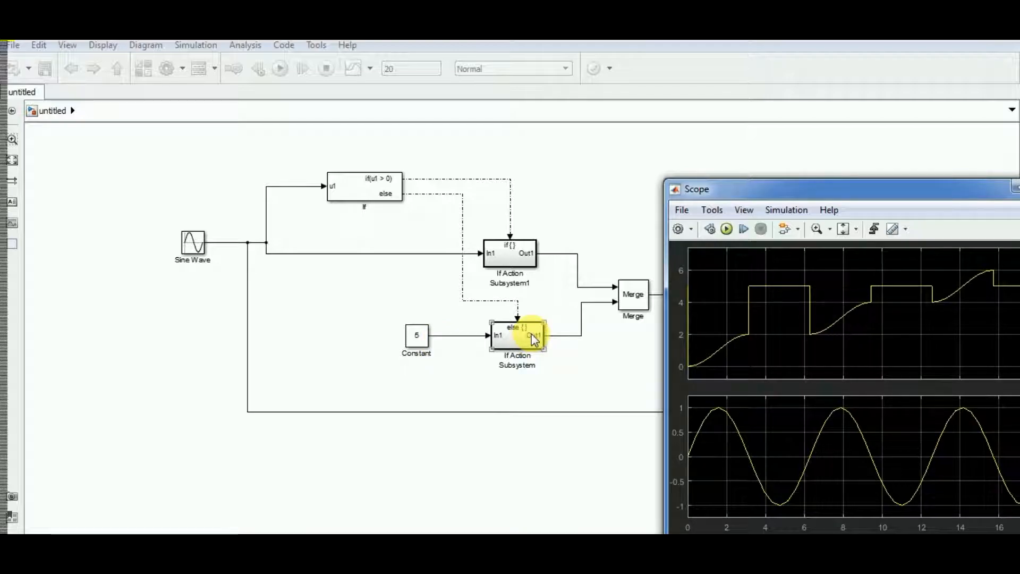
double_click(531, 334)
click(117, 68)
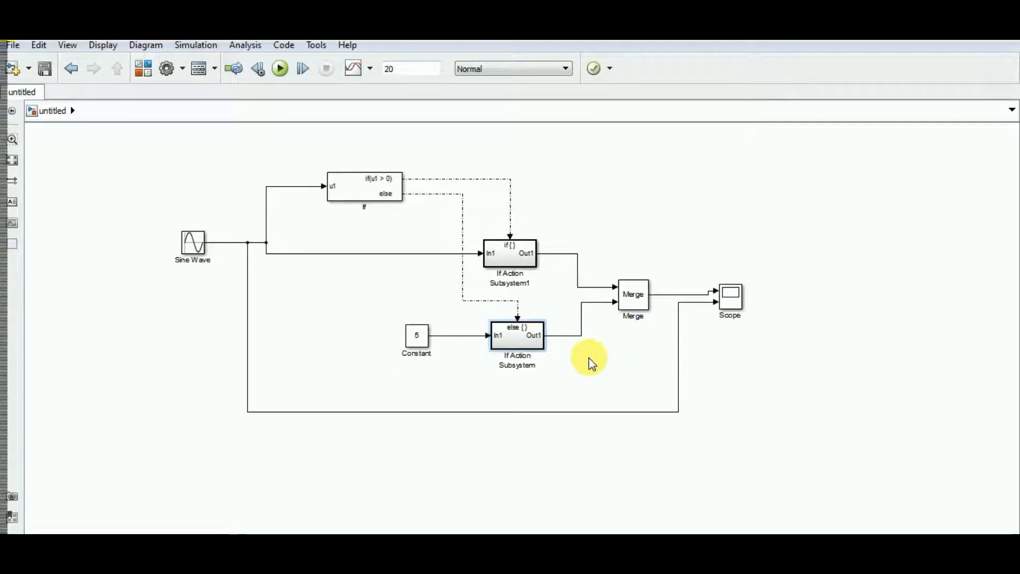
Compare the merged output with the sine wave in the Scope and check the Sine Wave block's parameters
double_click(735, 295)
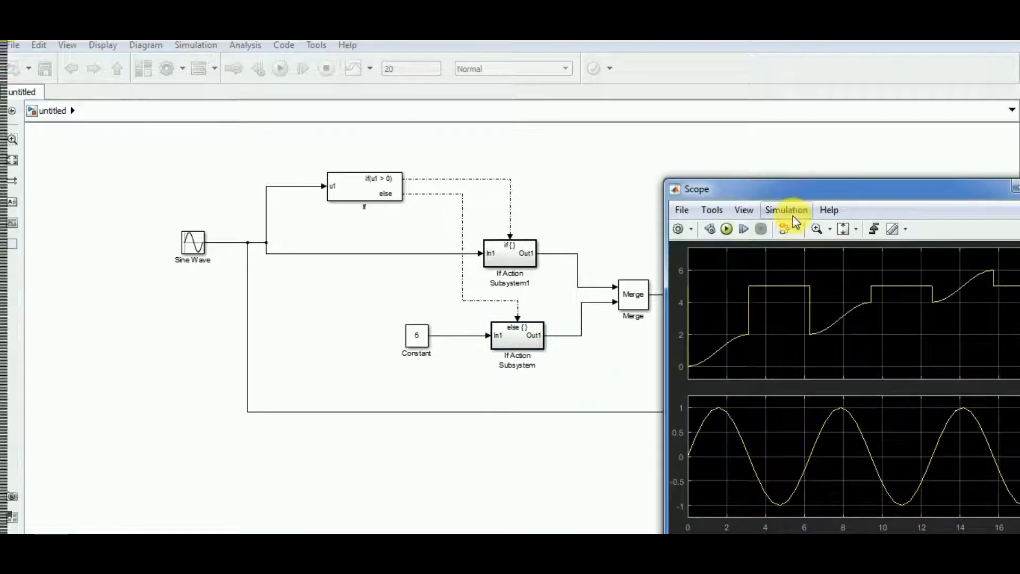
drag(793, 196, 218, 135)
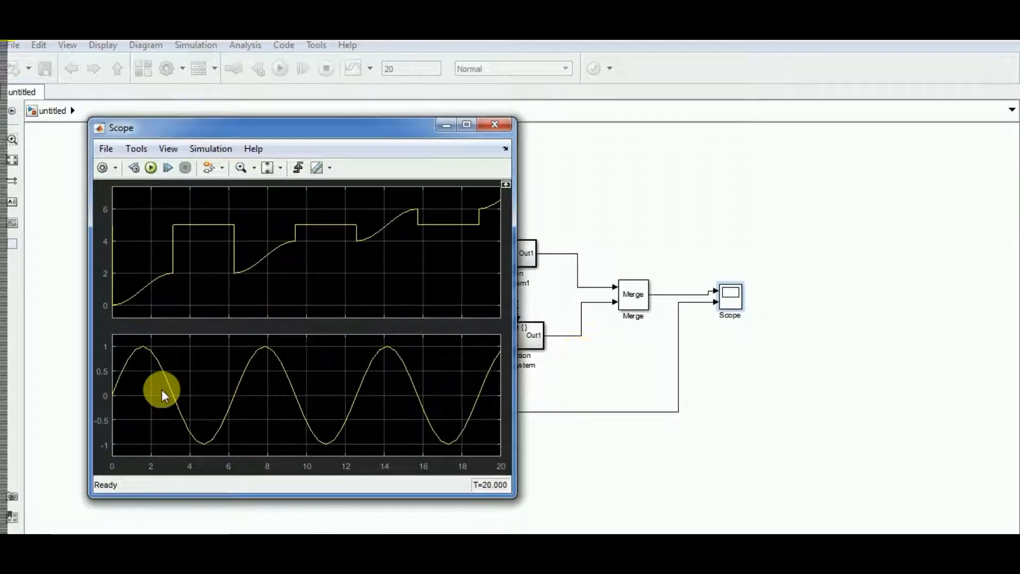
click(438, 129)
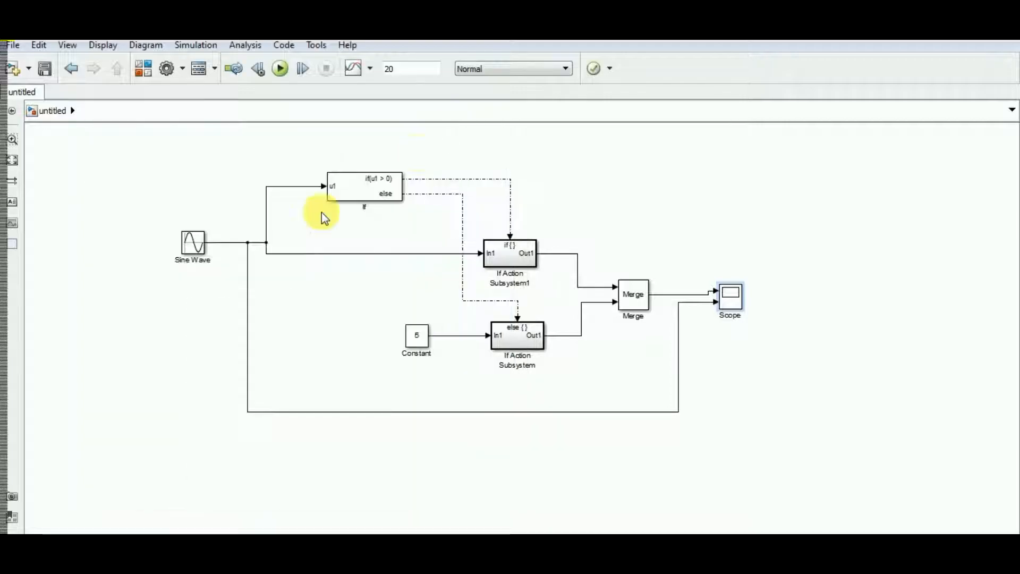
double_click(190, 240)
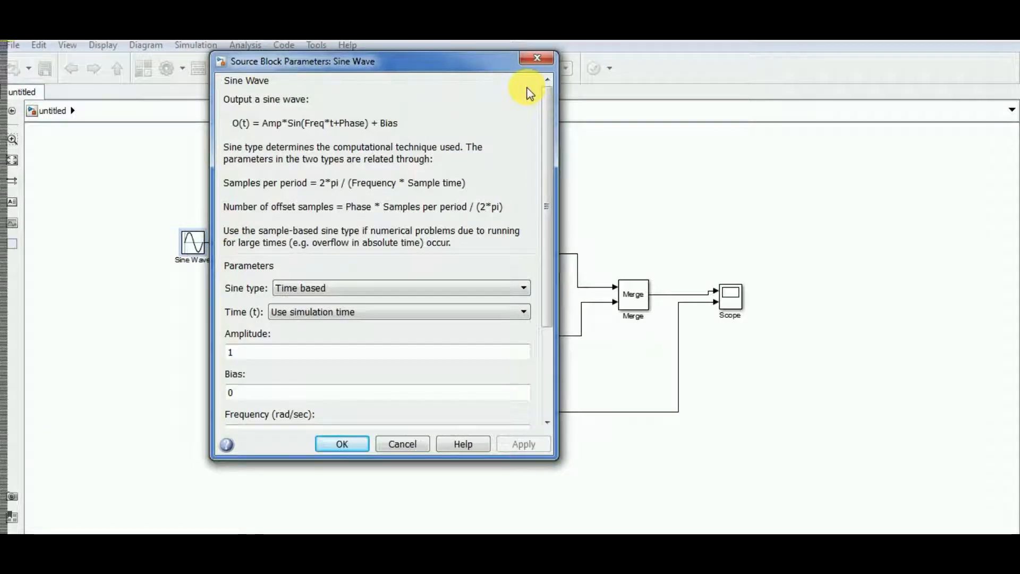
click(535, 58)
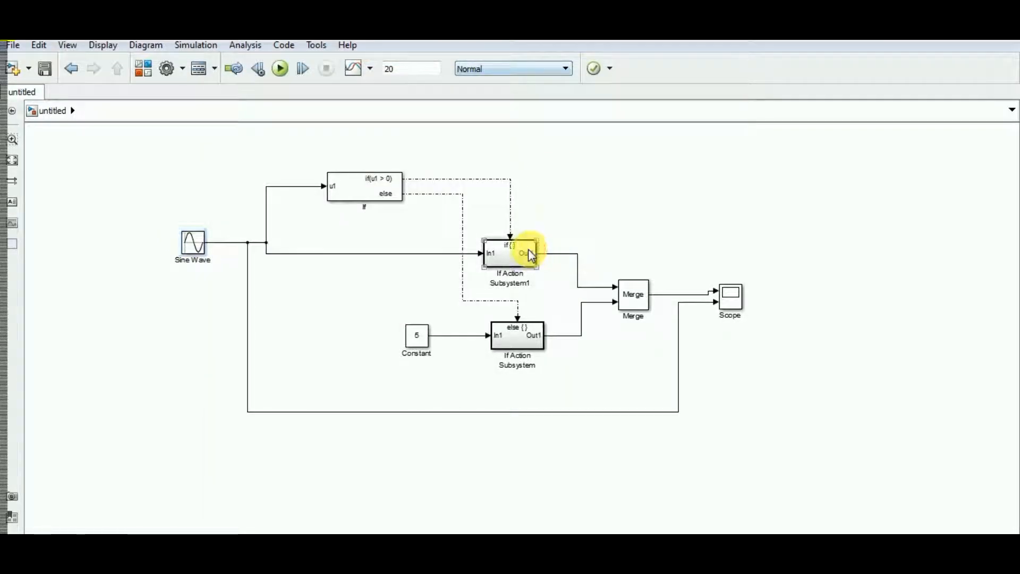
Set the initial condition of the Integrator inside If Action Subsystem1 to 3 and return to the top-level model
double_click(535, 253)
double_click(186, 185)
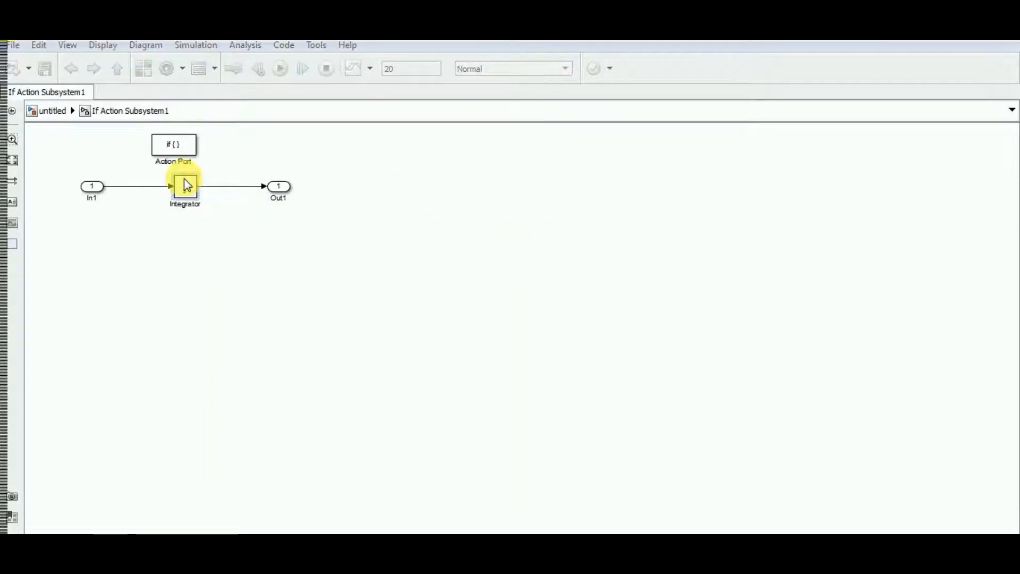
double_click(299, 179)
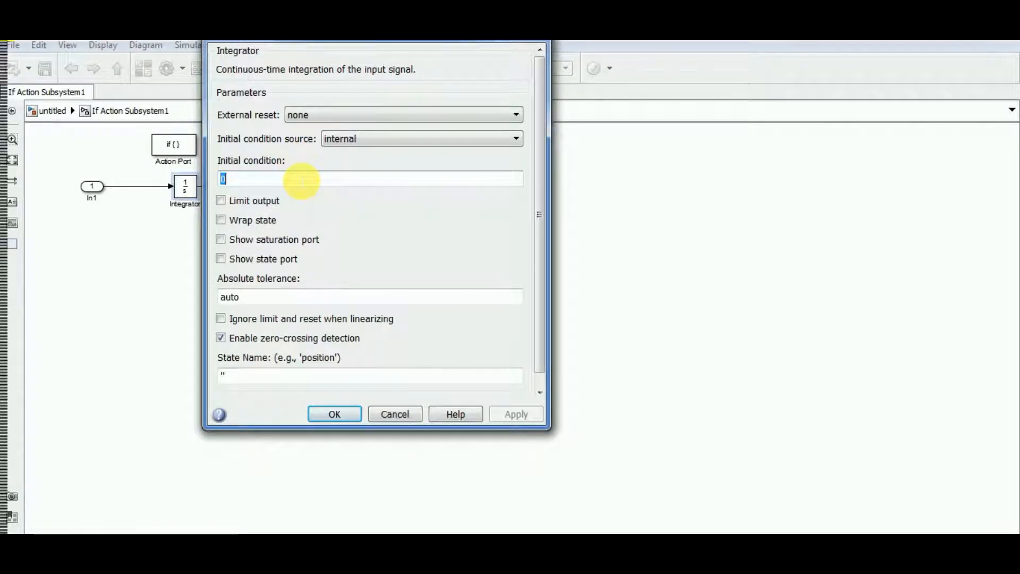
text(3)
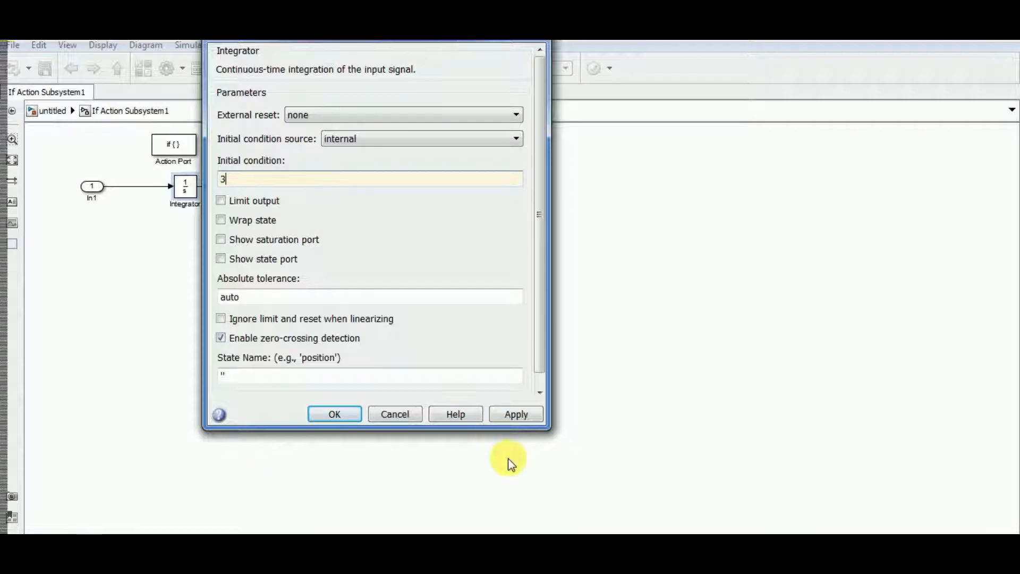
click(511, 414)
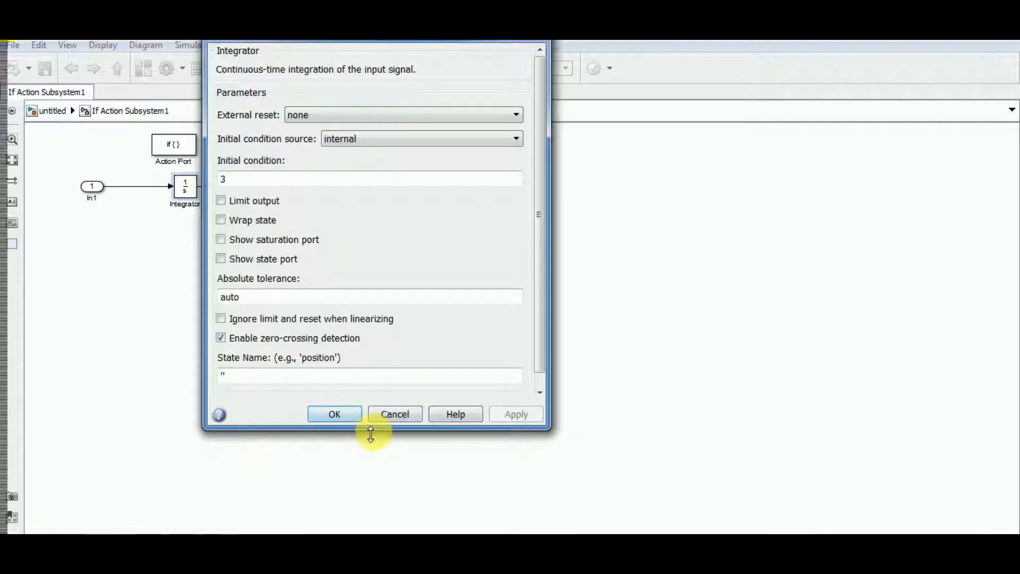
click(342, 417)
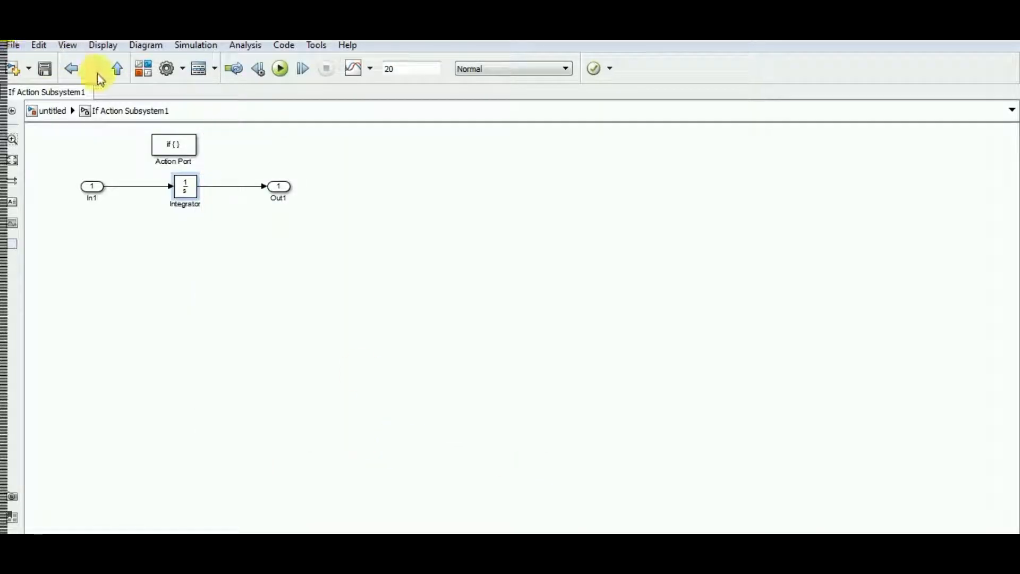
click(118, 70)
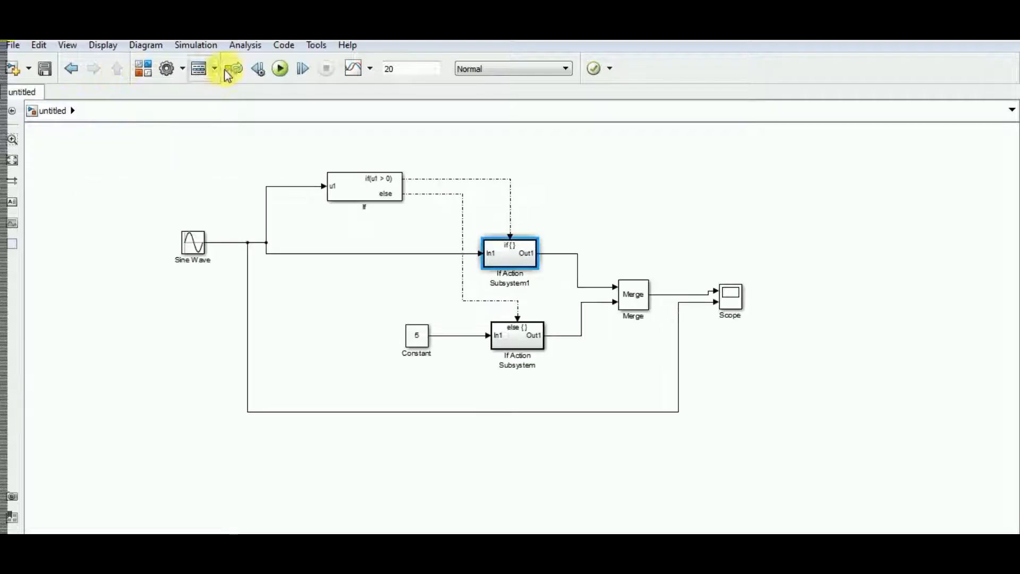
Rerun the simulation, view both signals in the Scope, and put the Scope window away
click(275, 69)
click(730, 303)
double_click(736, 296)
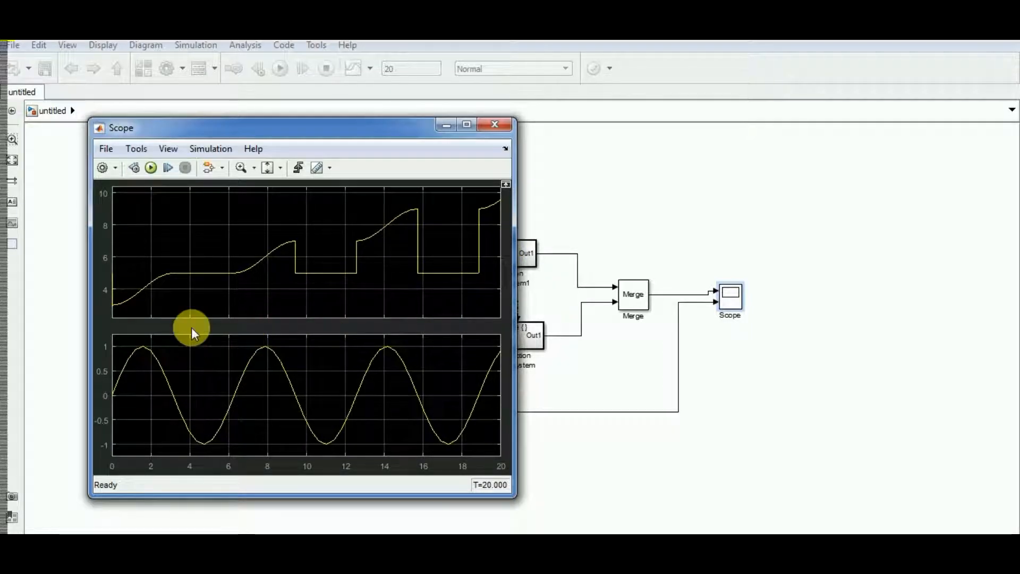
click(448, 126)
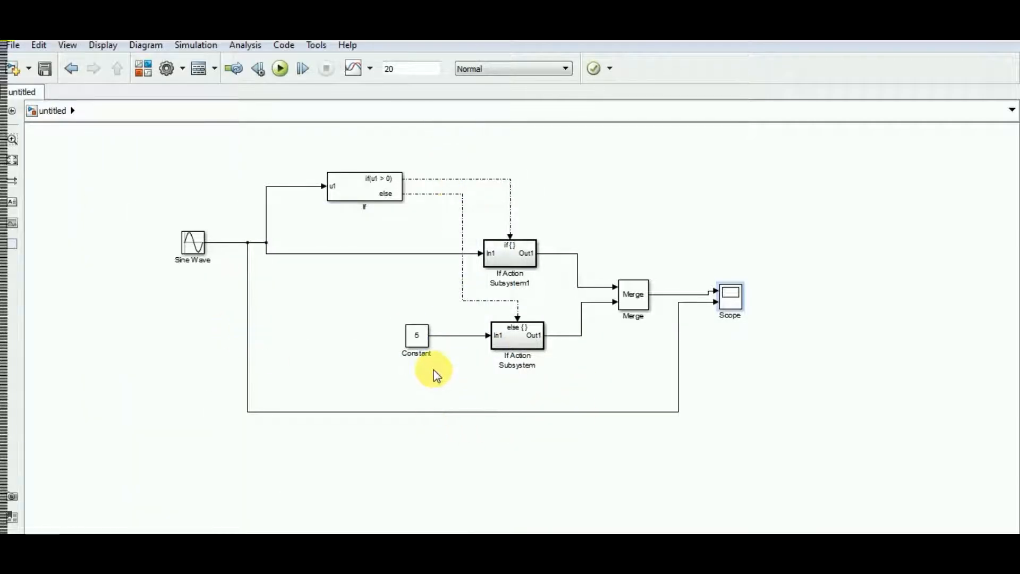
Set the Constant block's value to the variable c
double_click(424, 337)
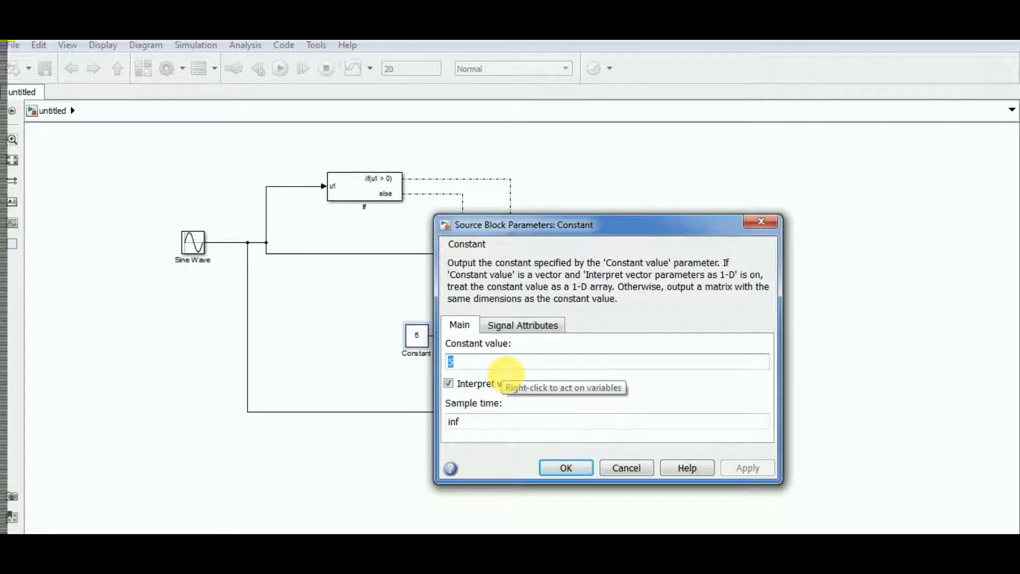
text(c)
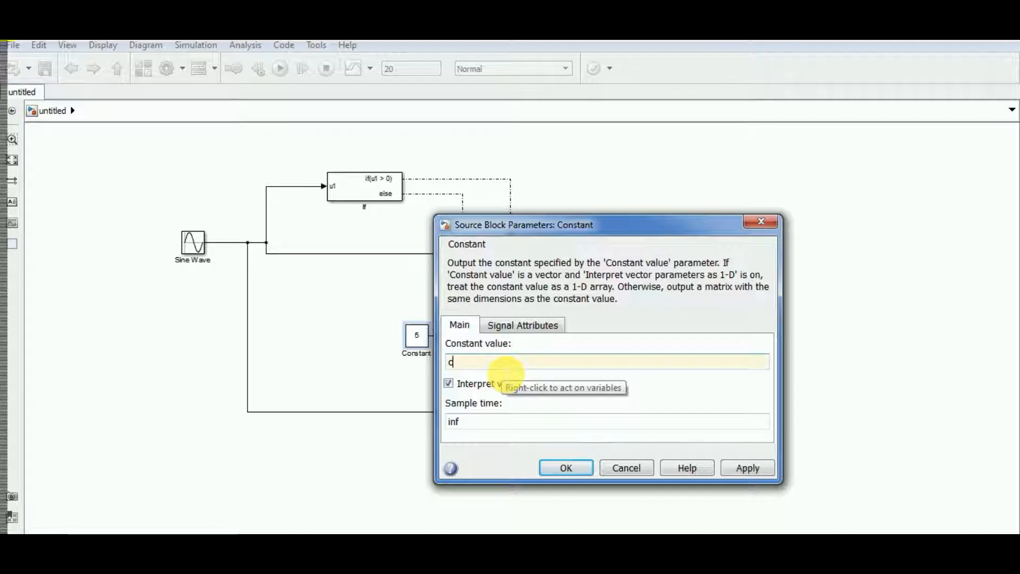
click(564, 468)
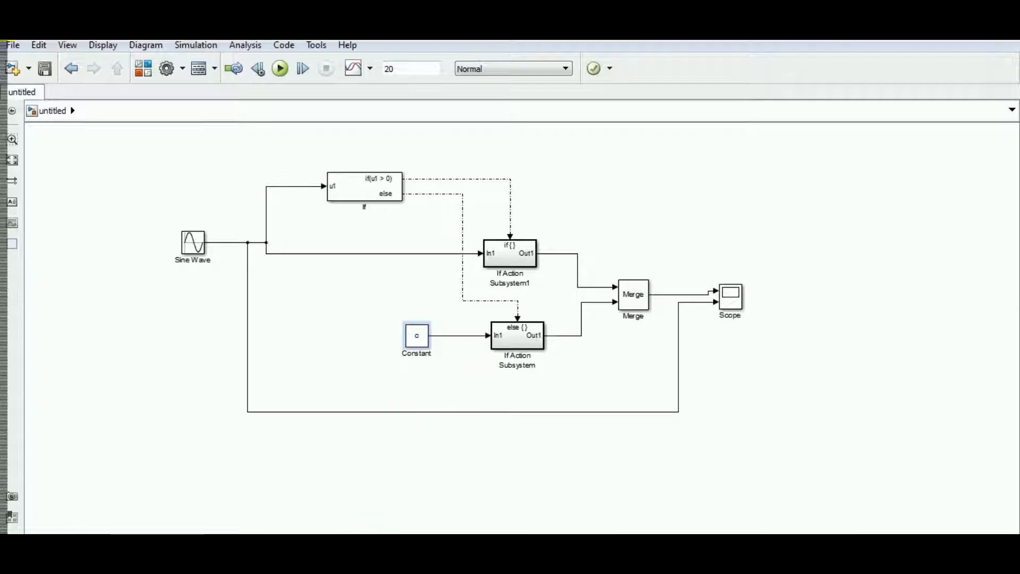
Switch to MATLAB to check the variable c in the workspace and Command Window, then return to the Simulink model
mouse_move(199, 546)
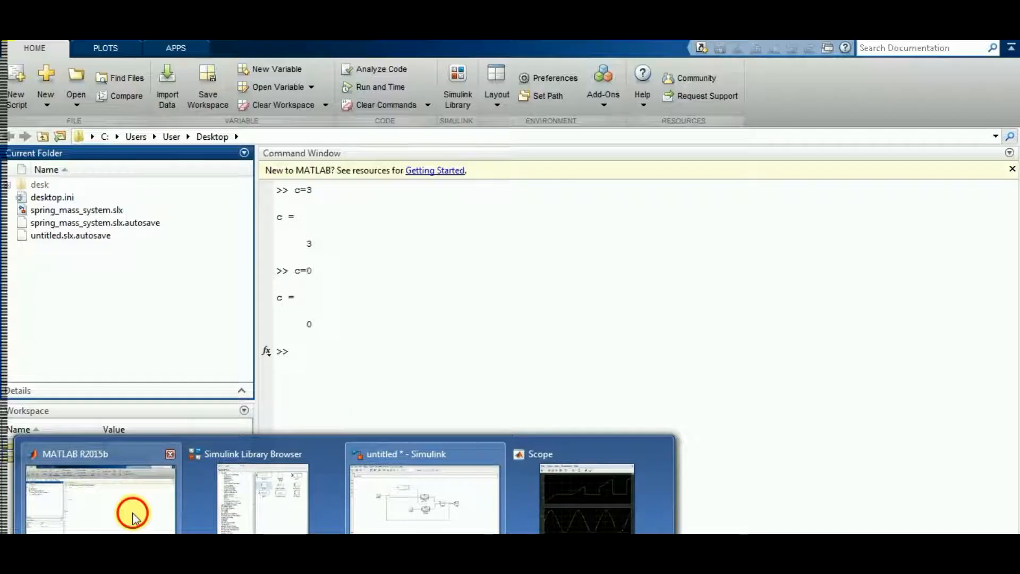
click(132, 512)
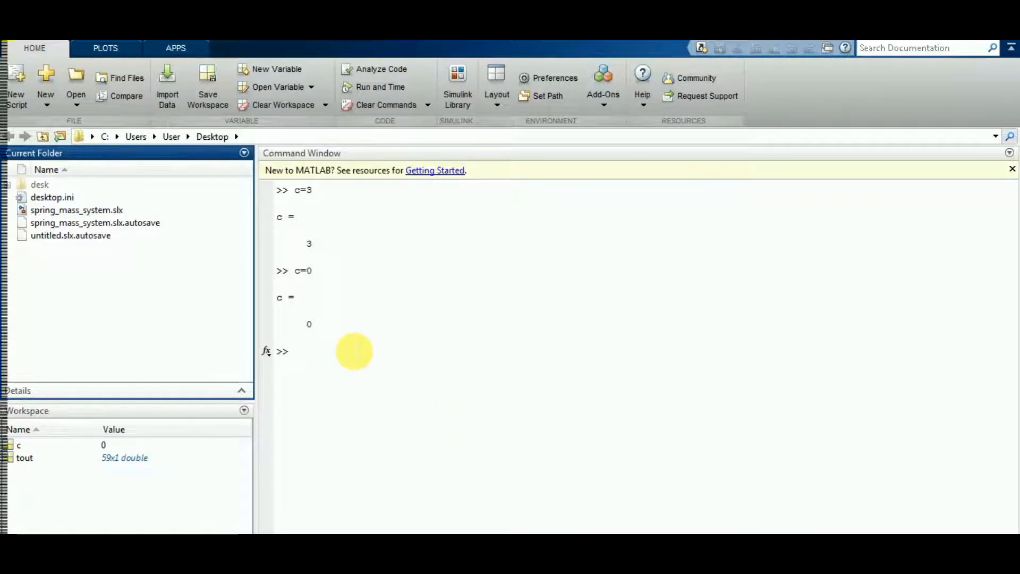
click(347, 353)
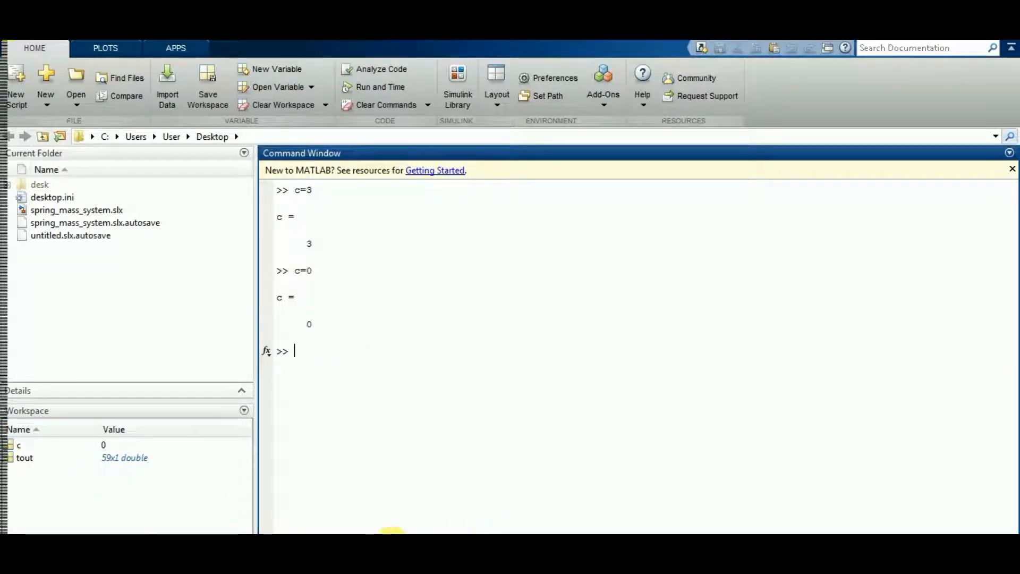
mouse_move(387, 529)
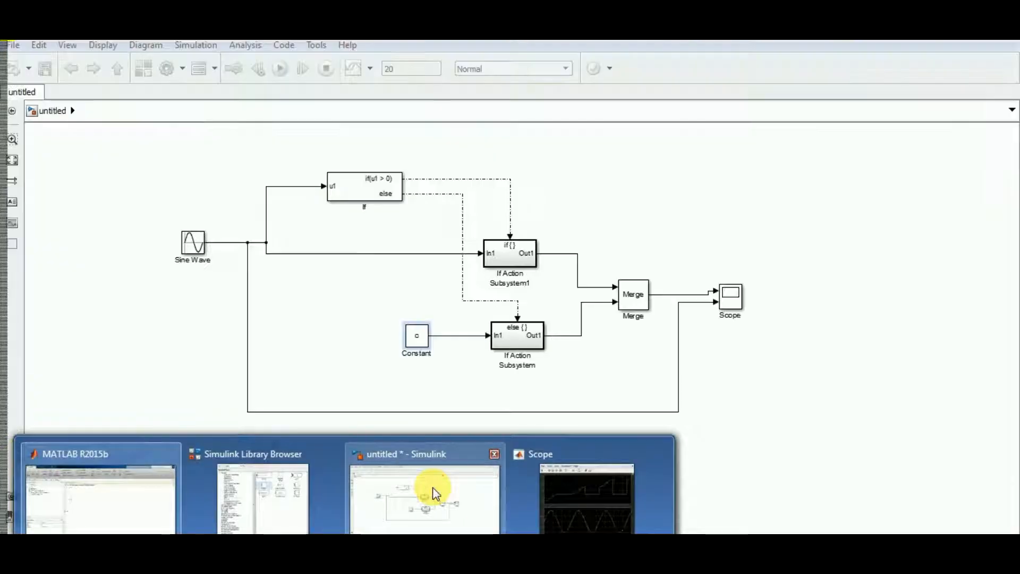
click(435, 493)
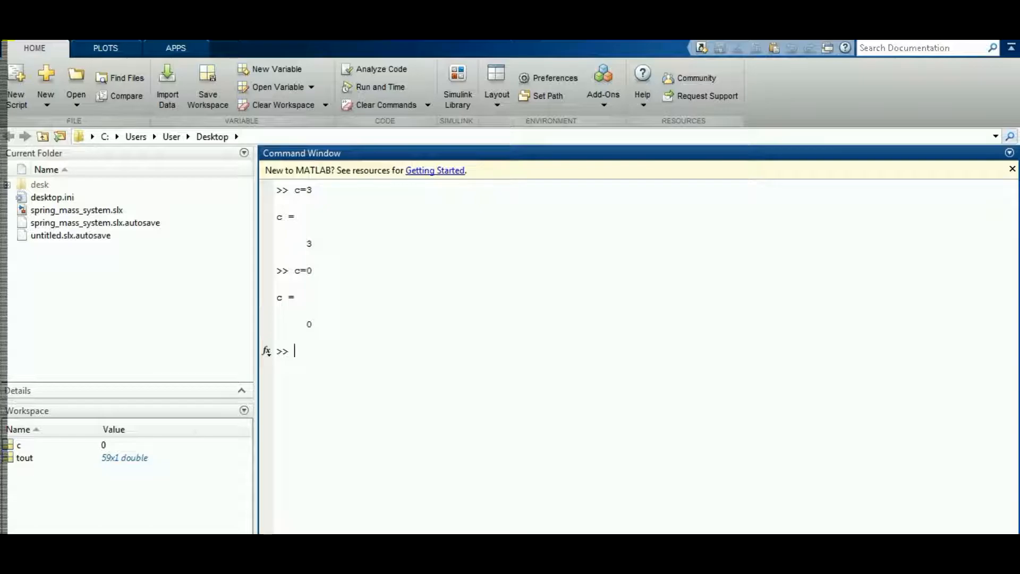
click(345, 563)
click(410, 516)
click(419, 350)
click(699, 381)
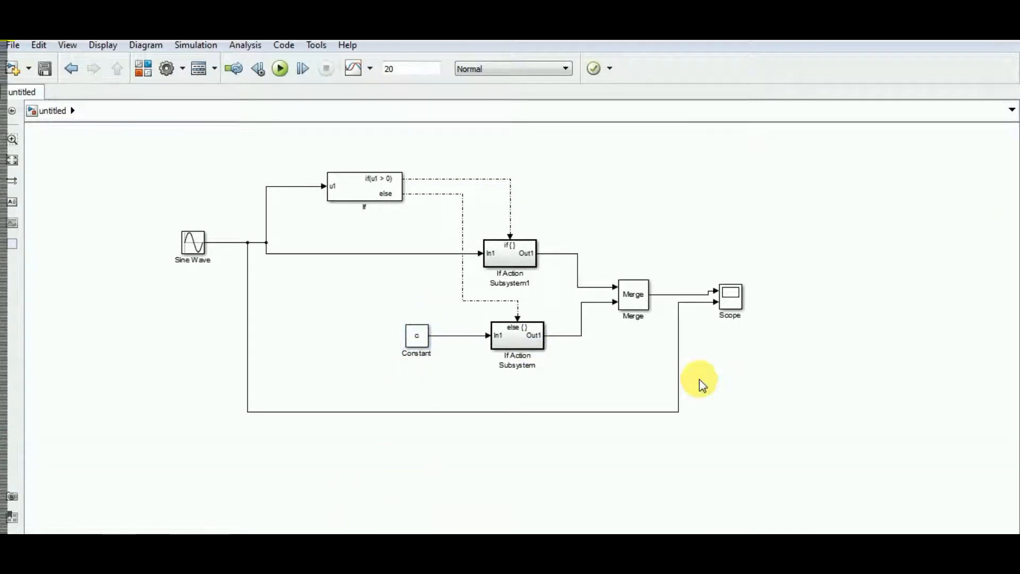
Run the simulation with the constant c, compare both signals in the Scope with the else branch, and minimize the Scope
click(282, 68)
click(736, 298)
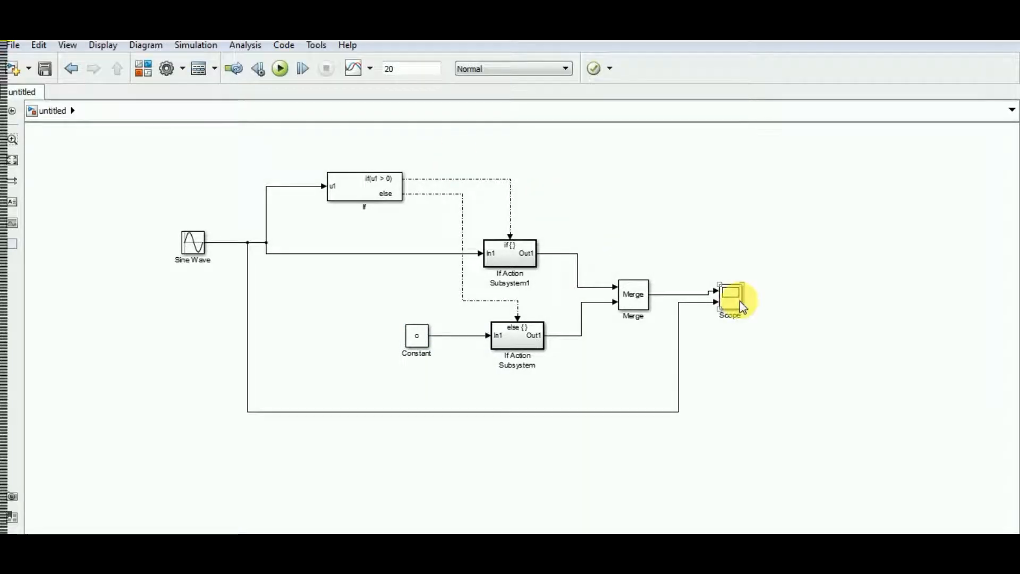
double_click(734, 300)
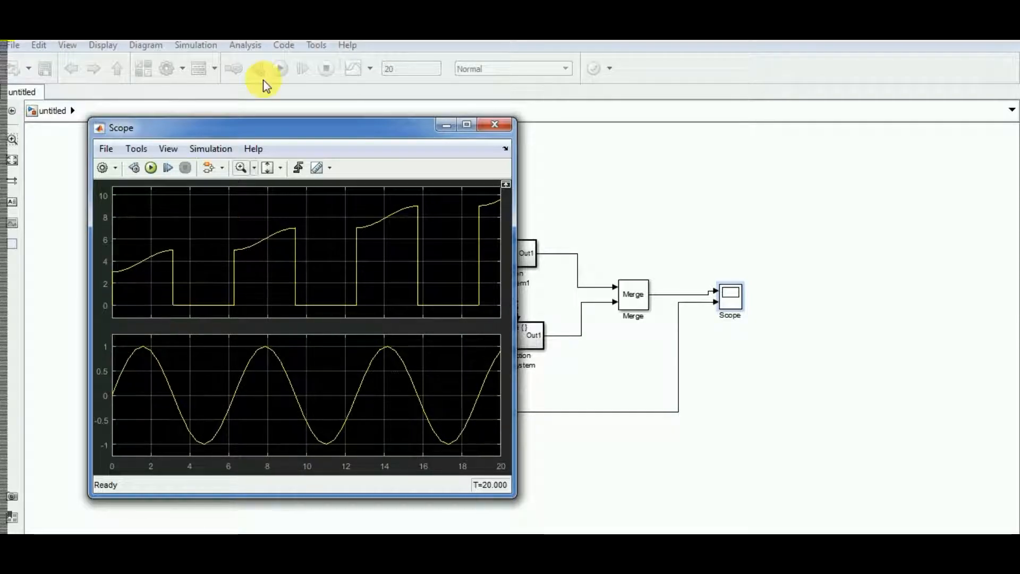
drag(257, 132, 449, 137)
drag(603, 134, 62, 118)
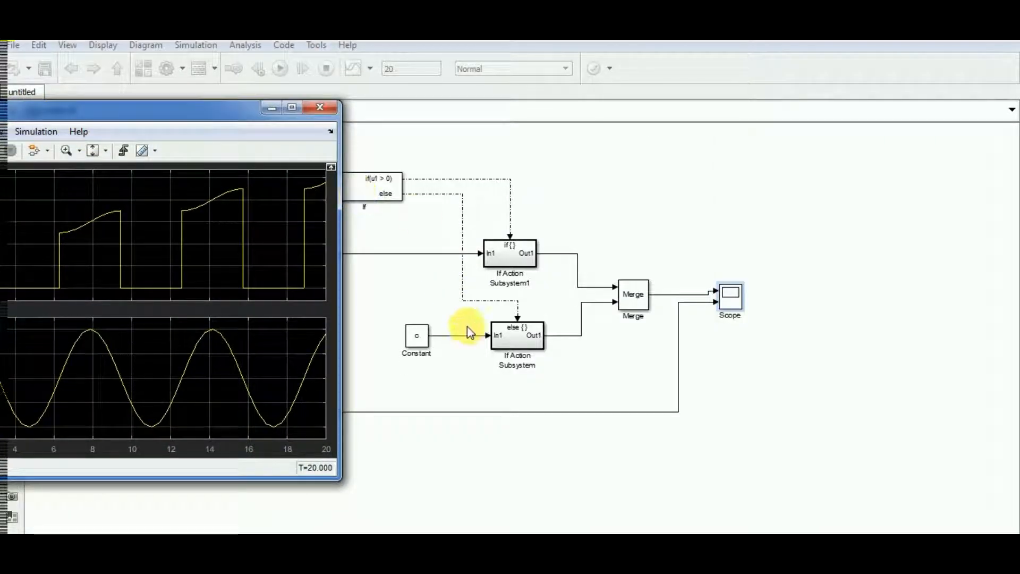
drag(132, 102, 248, 96)
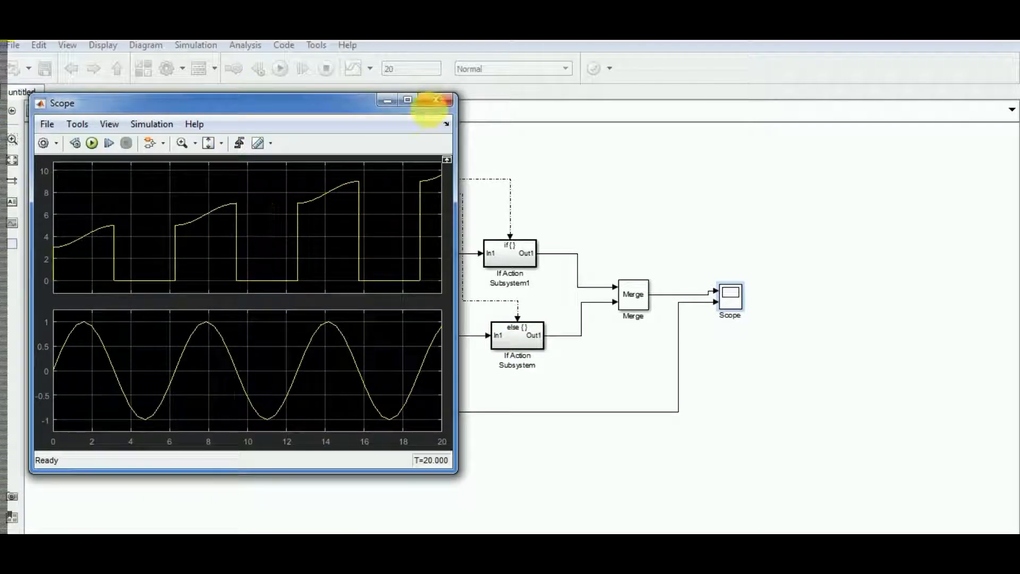
click(388, 100)
Set the Constant block's value to the variable b and try to run the simulation, minimizing the Diagnostic Viewer
click(414, 338)
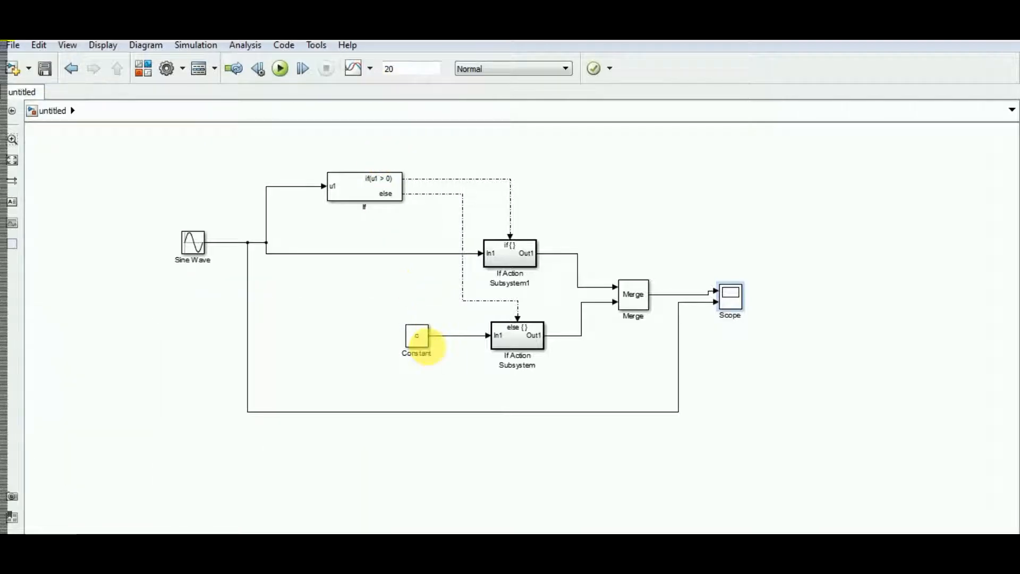
double_click(414, 340)
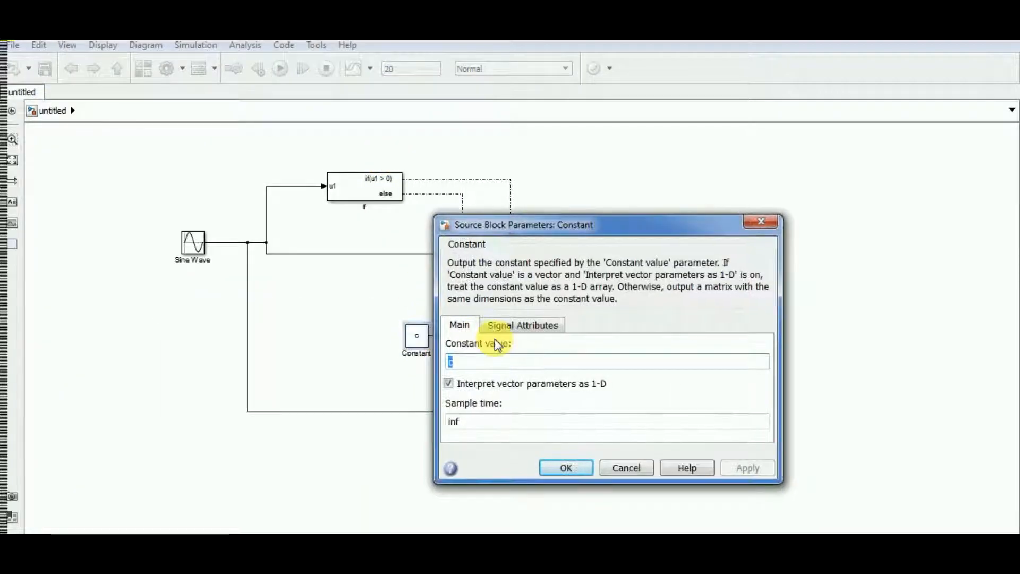
text(b)
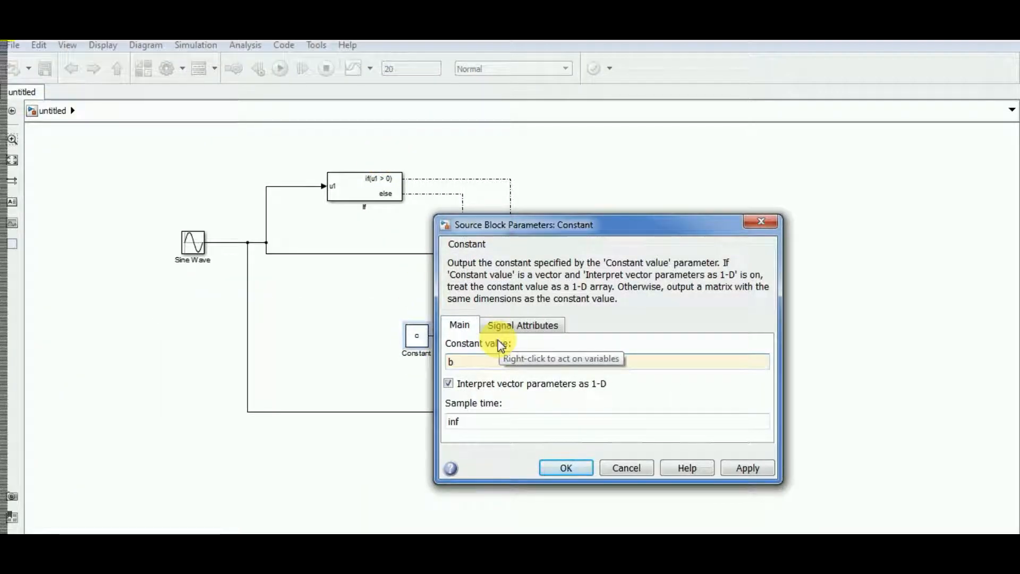
click(748, 467)
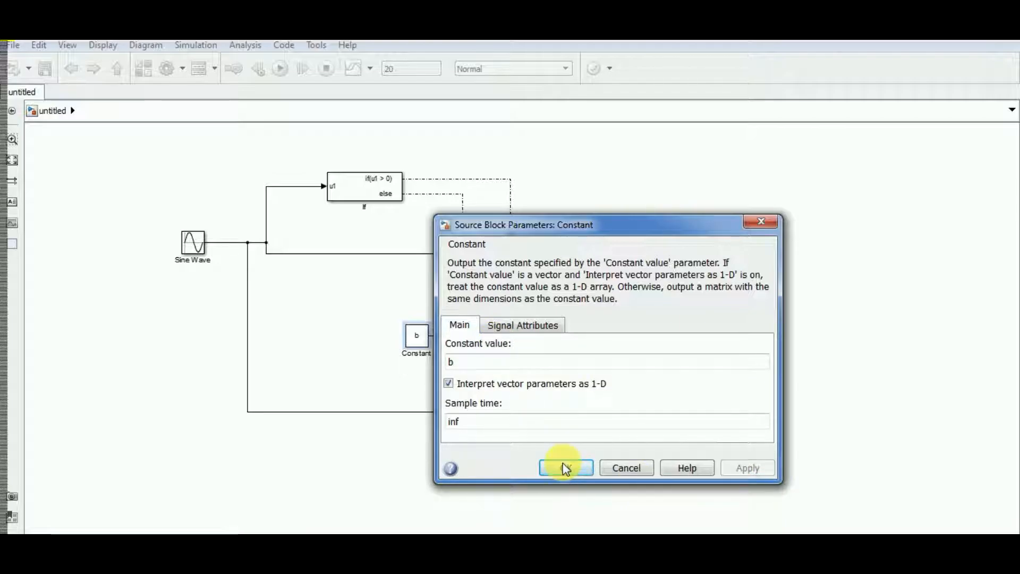
click(563, 463)
click(280, 67)
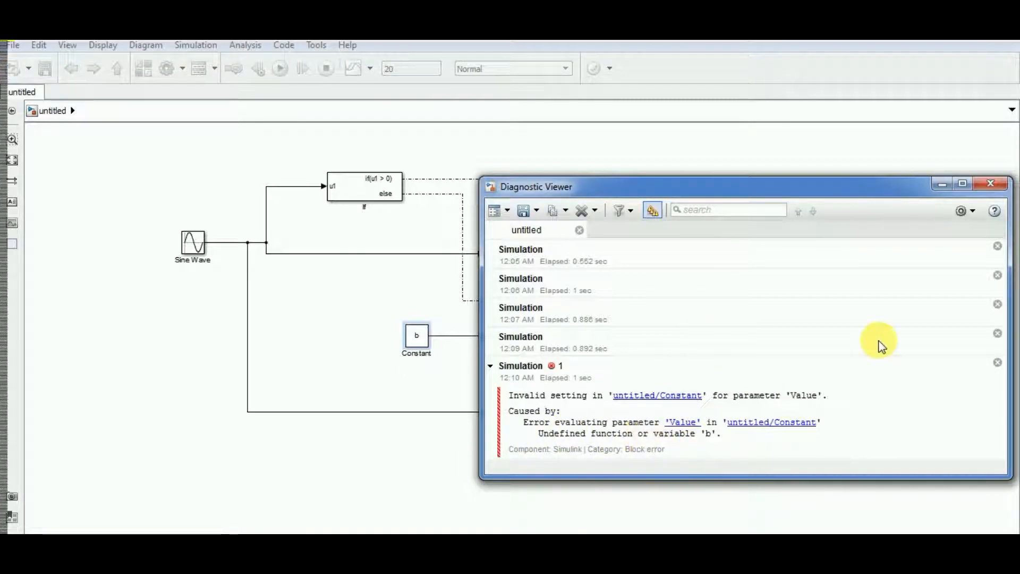
click(941, 185)
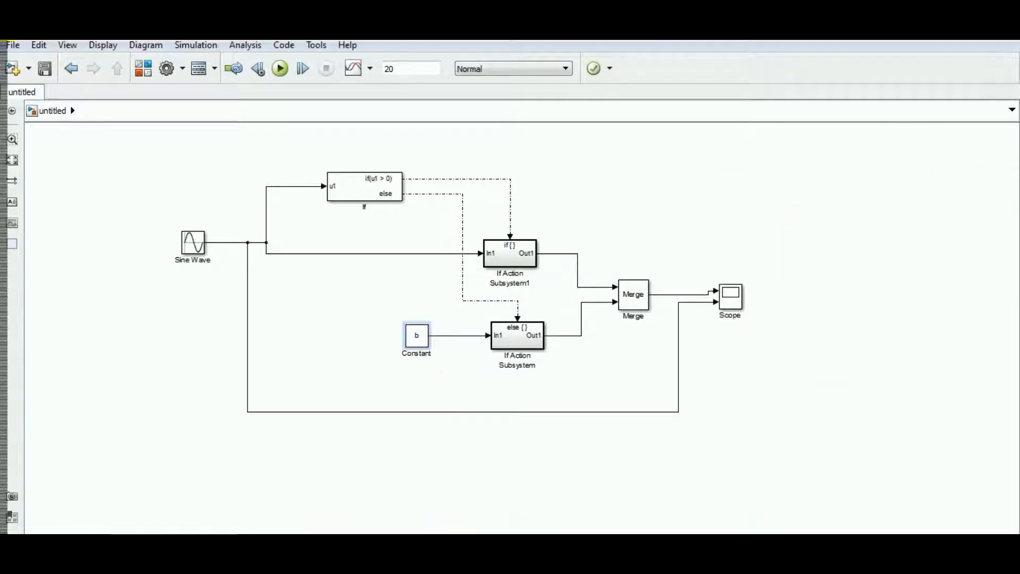
Switch to MATLAB, define b=1 in the Command Window, and return to the Simulink model
click(117, 521)
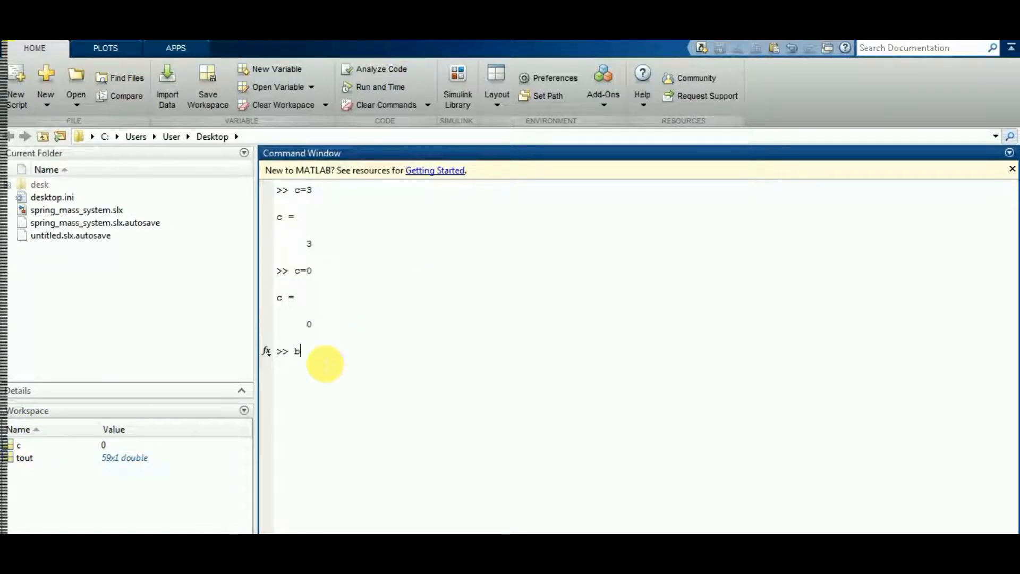
text(=1)
key(Return)
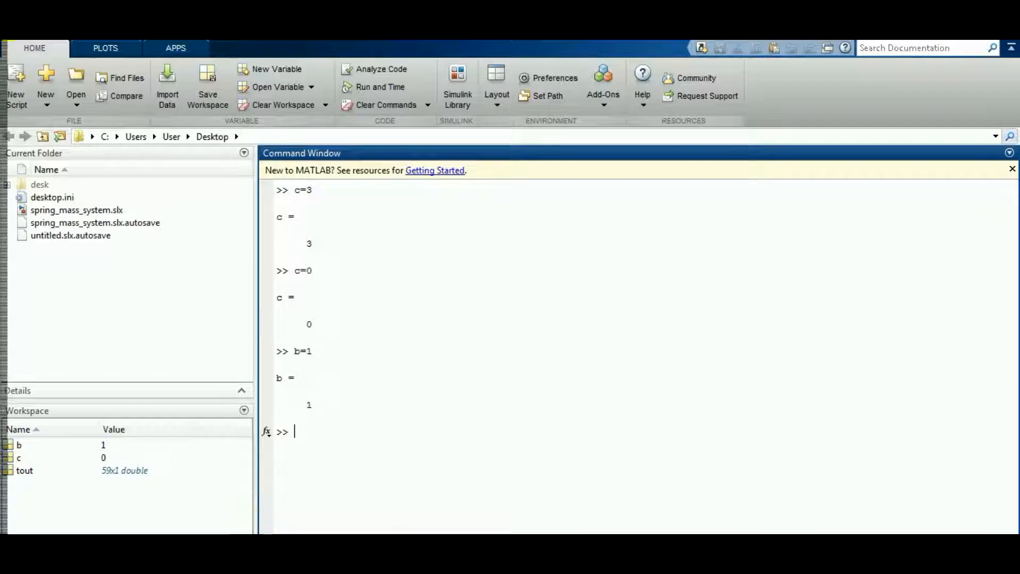
click(361, 515)
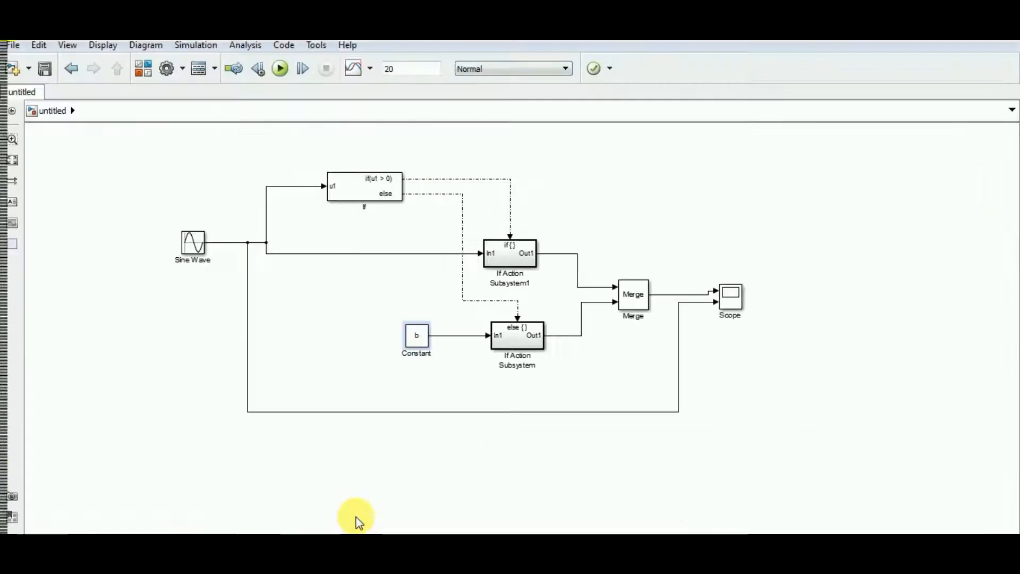
Rerun the simulation with b defined, examine the merged output against the sine wave in the Scope, and minimize it
click(280, 69)
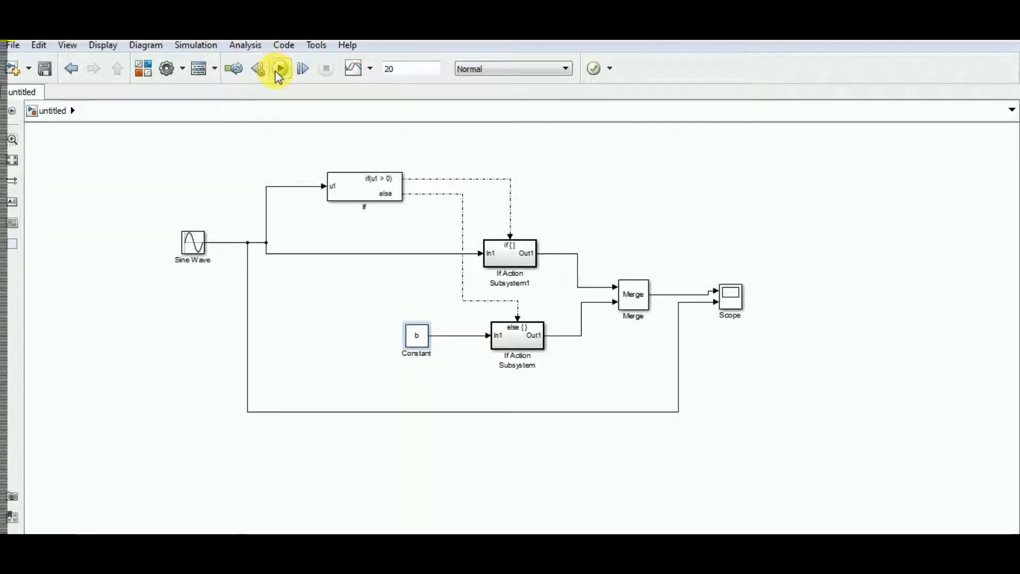
double_click(733, 303)
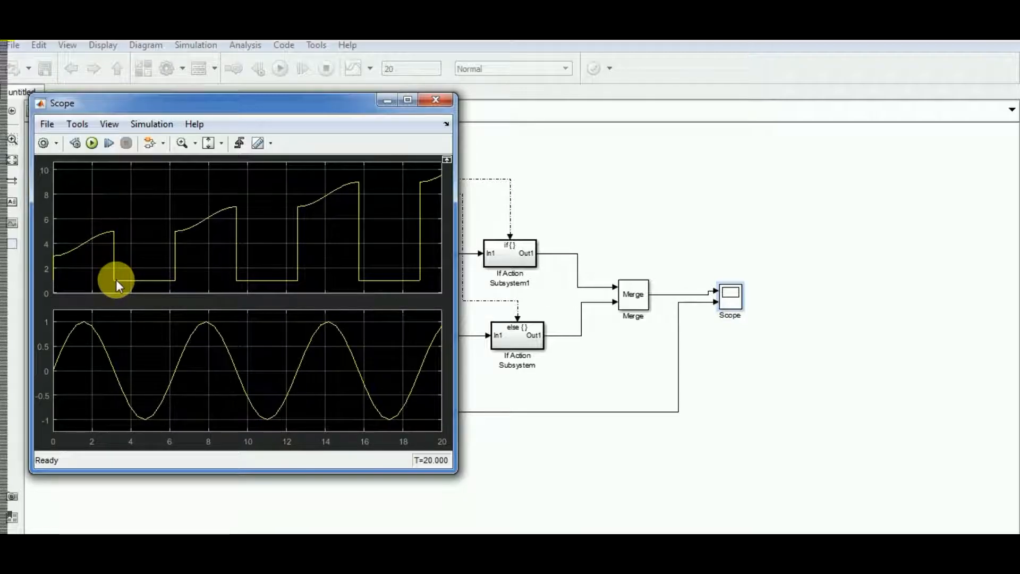
drag(250, 114, 826, 110)
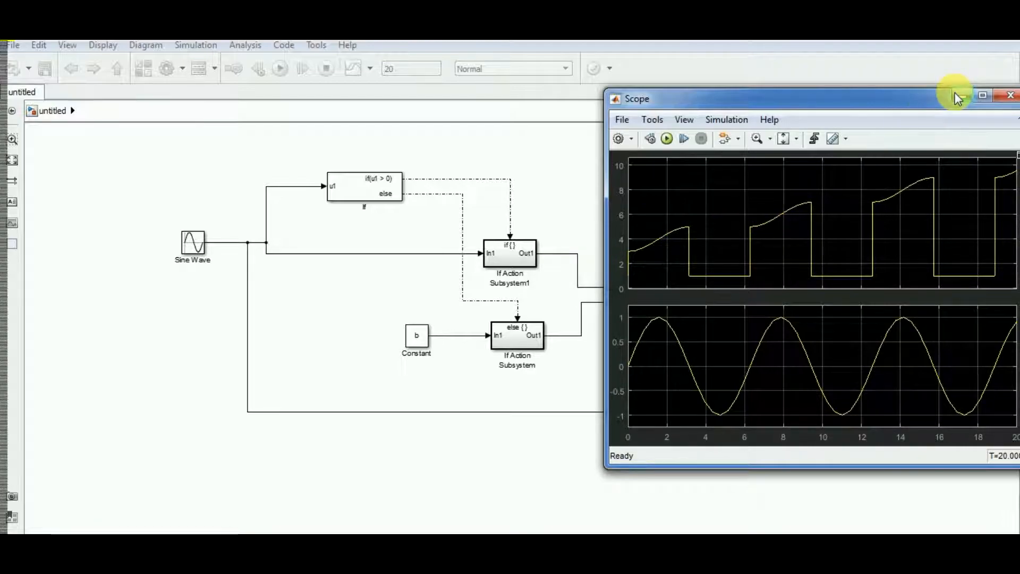
drag(941, 98, 812, 98)
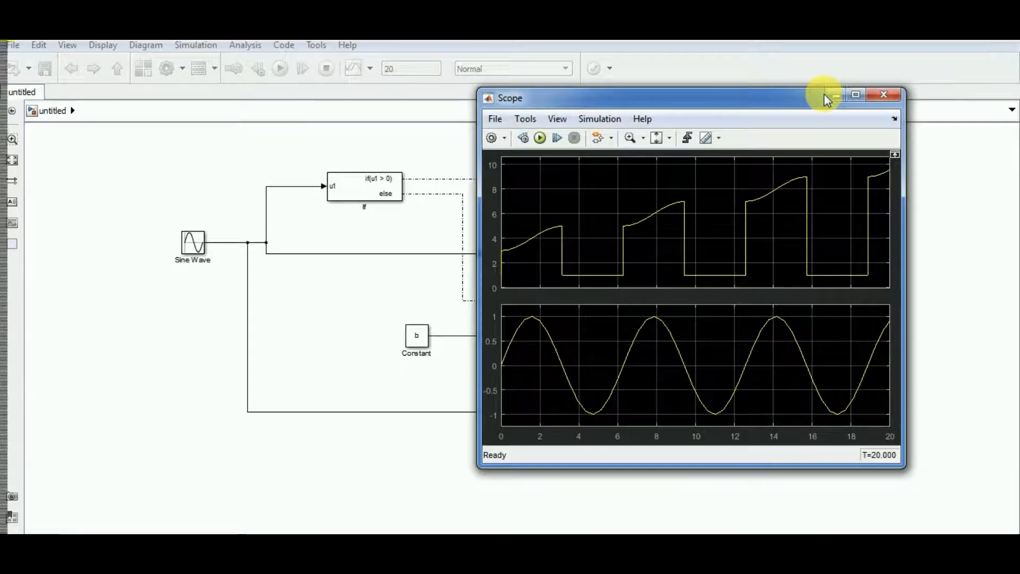
click(828, 96)
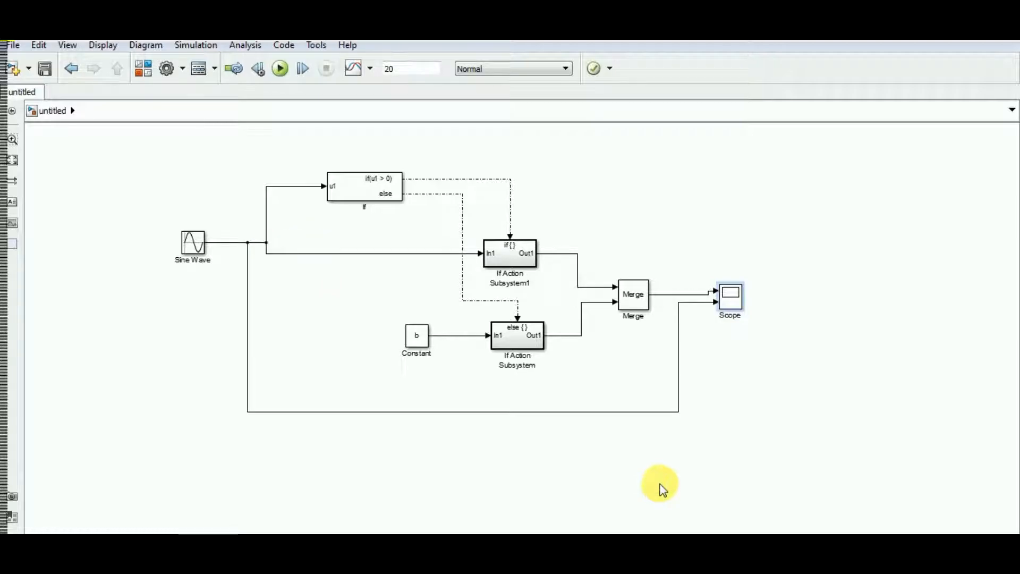
Move the Sine Wave block farther from the If block and reroute its line to the Scope closer to the other blocks
drag(190, 240, 135, 240)
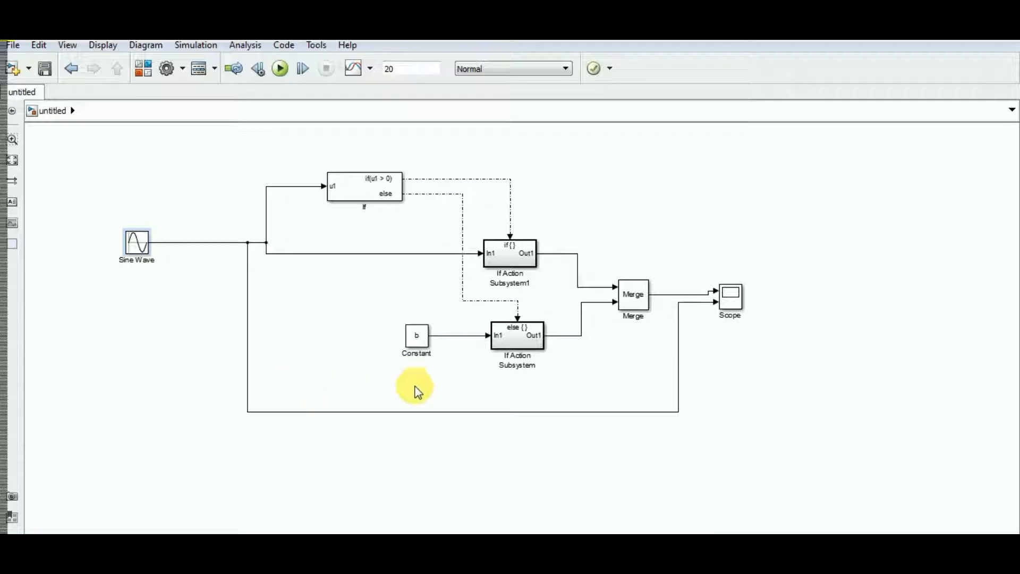
drag(423, 416, 405, 389)
mouse_move(247, 298)
mouse_down()
mouse_move(273, 298)
mouse_move(265, 303)
mouse_up()
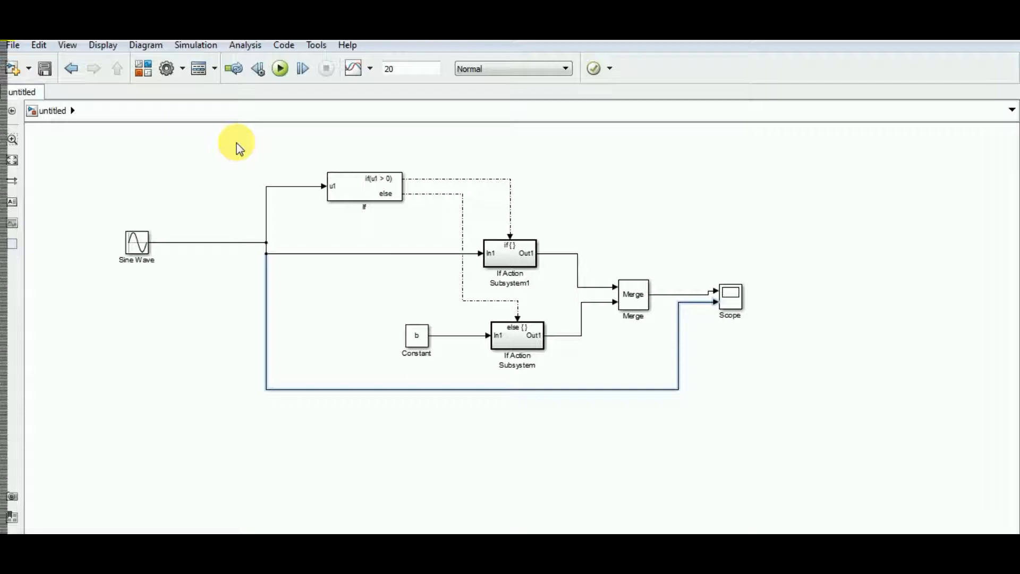
click(871, 405)
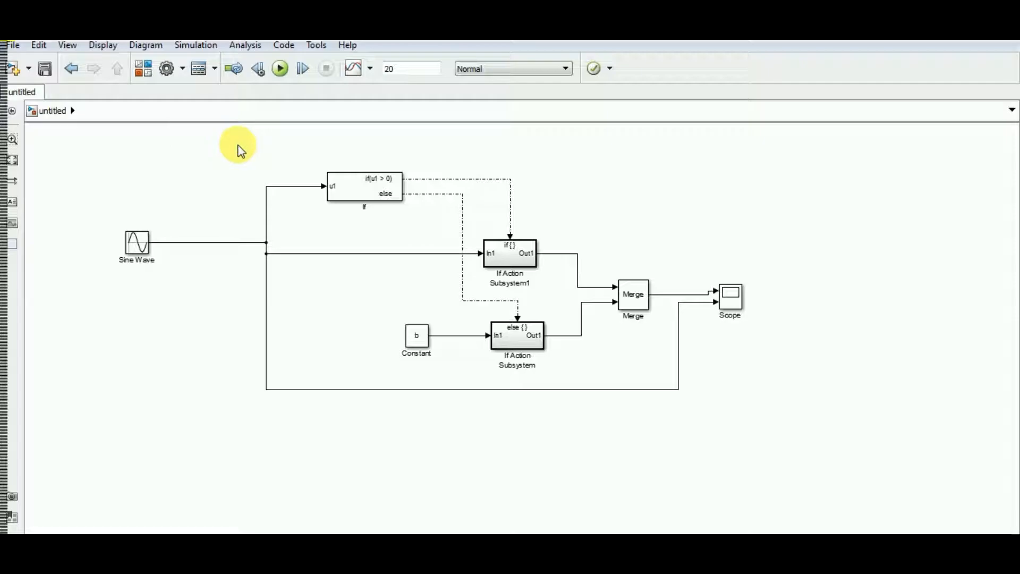
Group the If, Constant, both If Action Subsystem and Merge blocks into one subsystem between Sine Wave and Scope
drag(223, 145, 686, 435)
drag(252, 148, 698, 423)
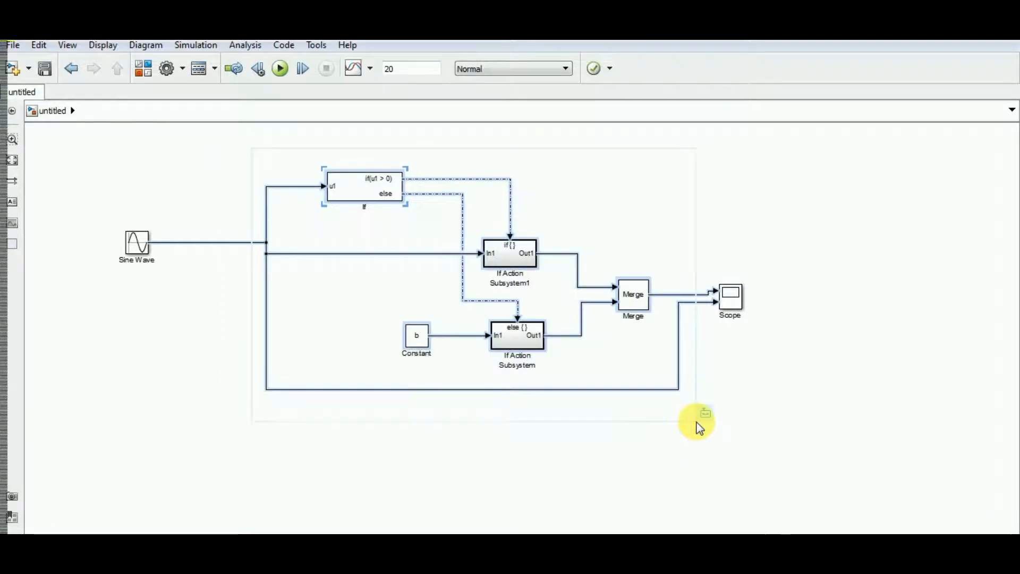
right_click(345, 179)
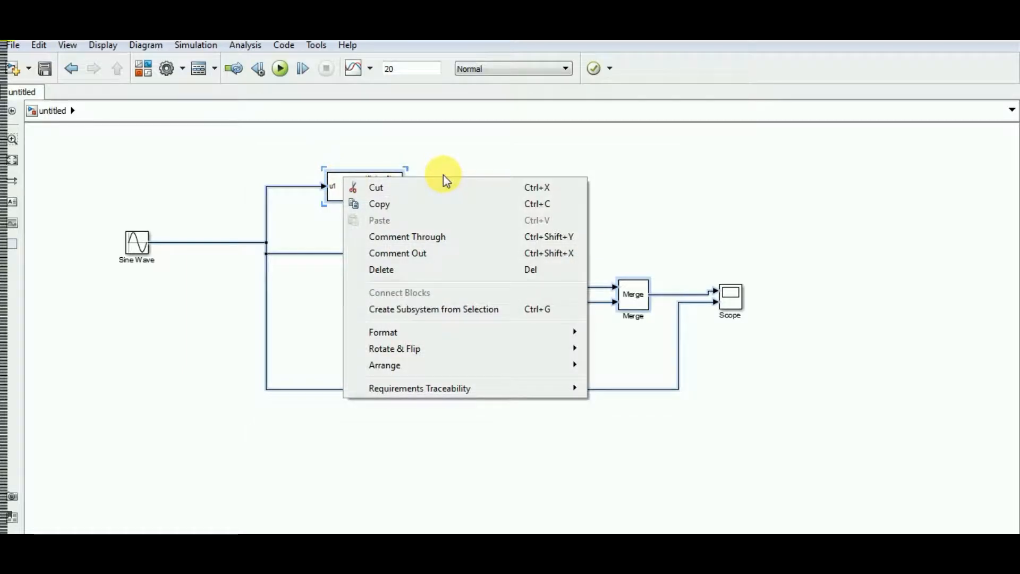
click(450, 314)
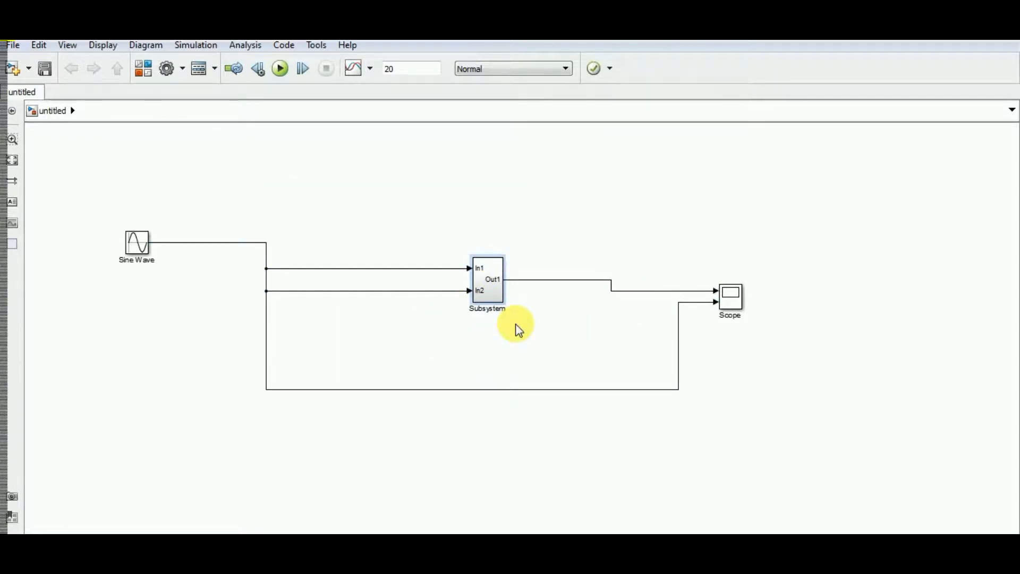
Open the new Subsystem and move the overlapping In2 port below In1, roughly level with the Constant block
click(475, 287)
double_click(494, 281)
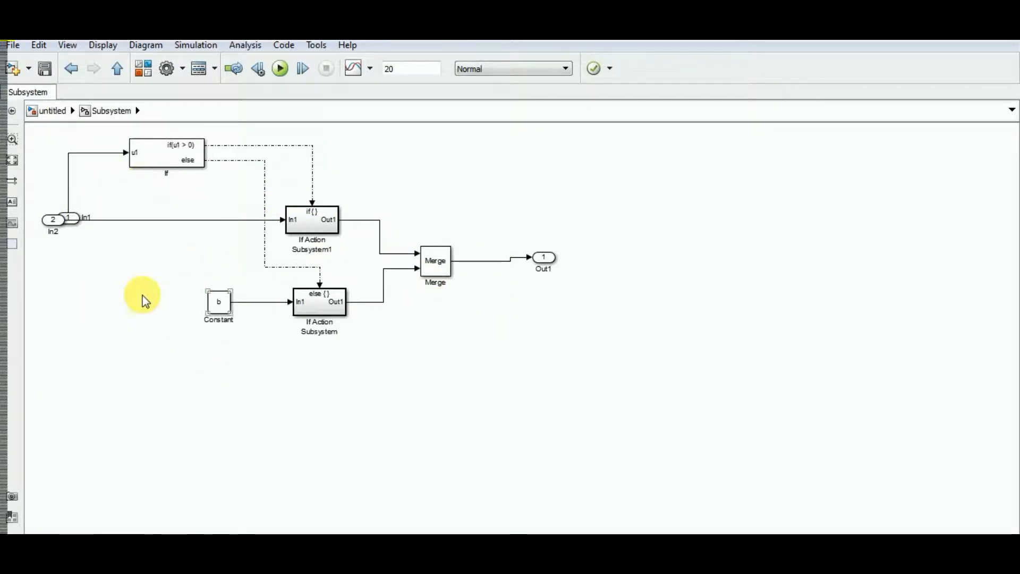
drag(46, 221, 49, 259)
drag(60, 297, 65, 295)
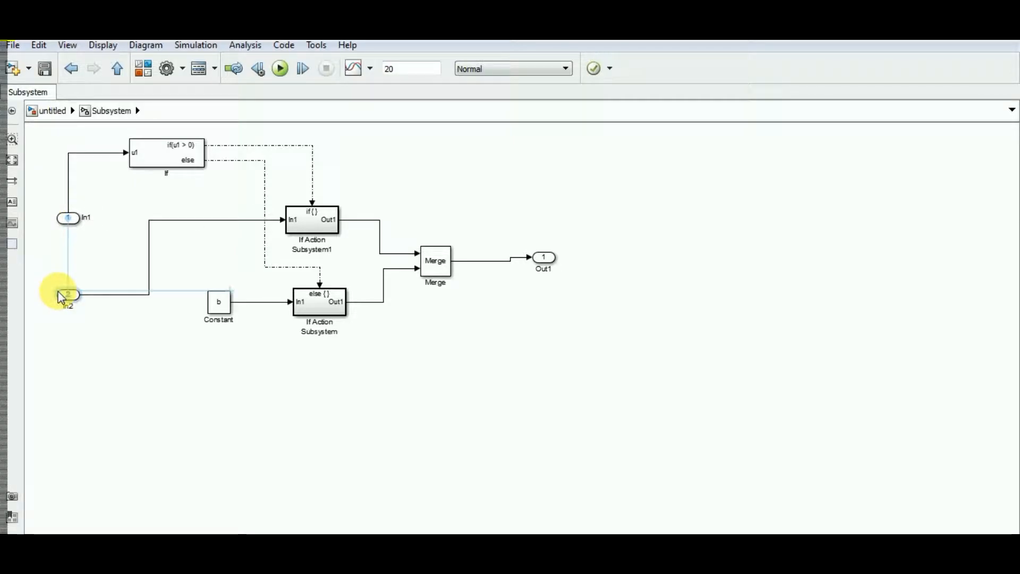
Return to the top-level model and reroute the Sine Wave's direct line to the Scope so that it rises just past the Subsystem block
click(117, 68)
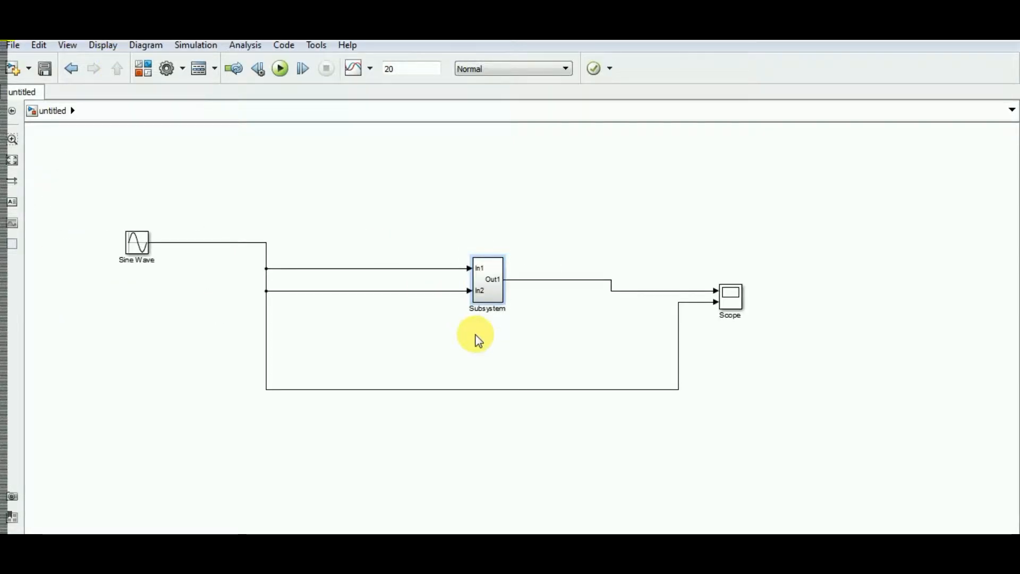
click(485, 283)
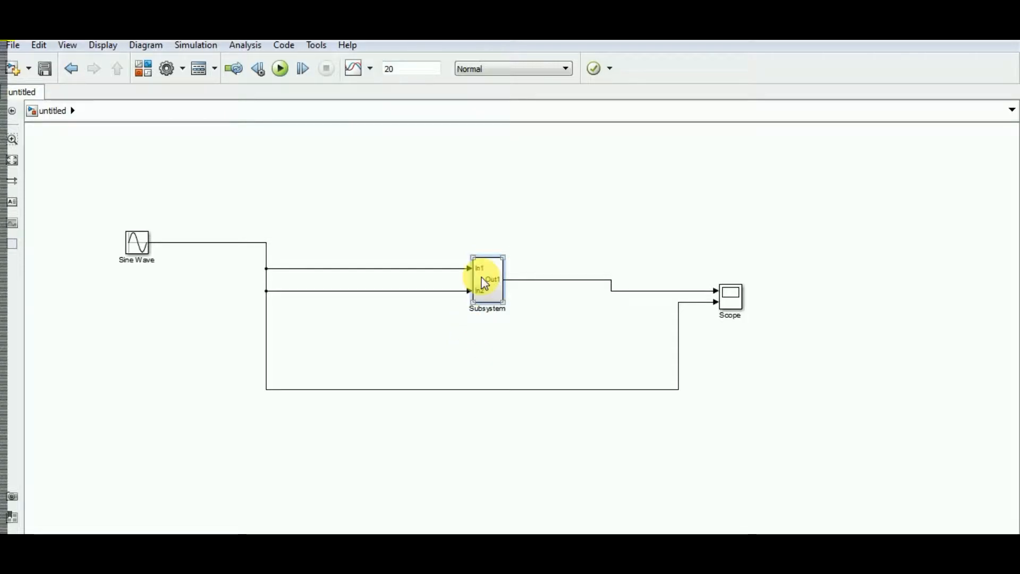
click(483, 433)
drag(680, 391, 528, 382)
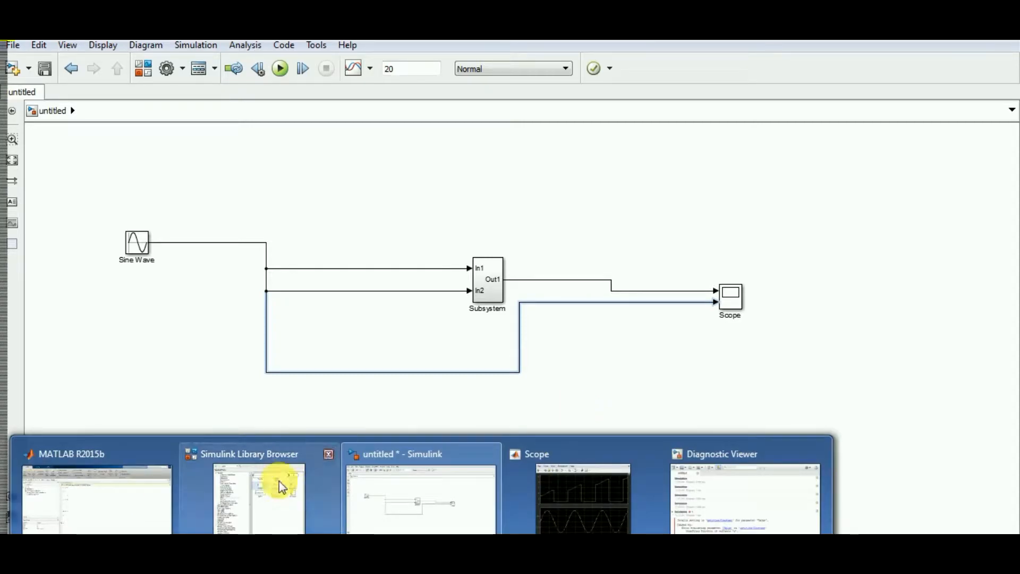
Look through the Commonly Used Blocks, Continuous and Dashboard libraries in the Simulink Library Browser, and minimize it
click(280, 482)
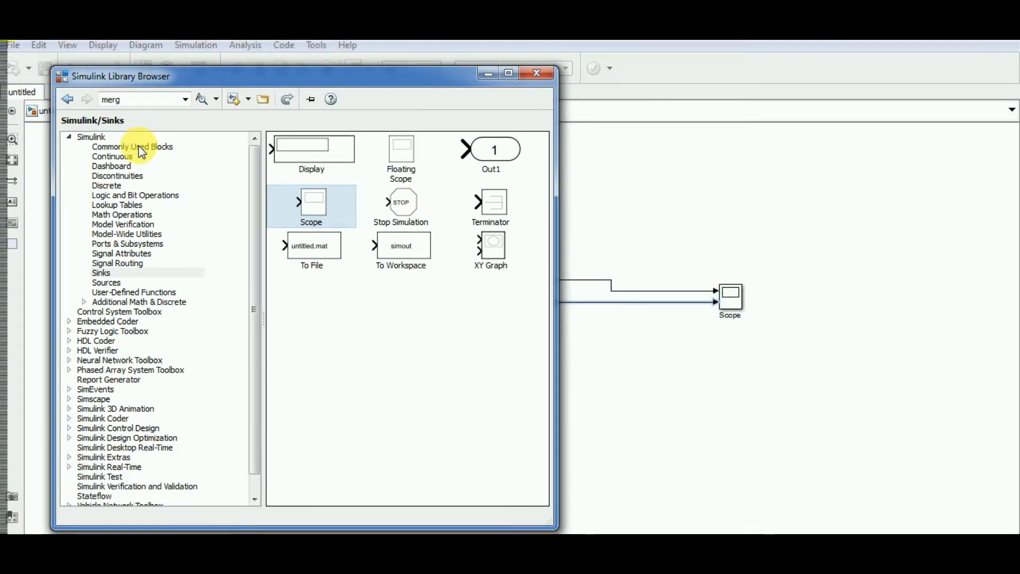
click(142, 149)
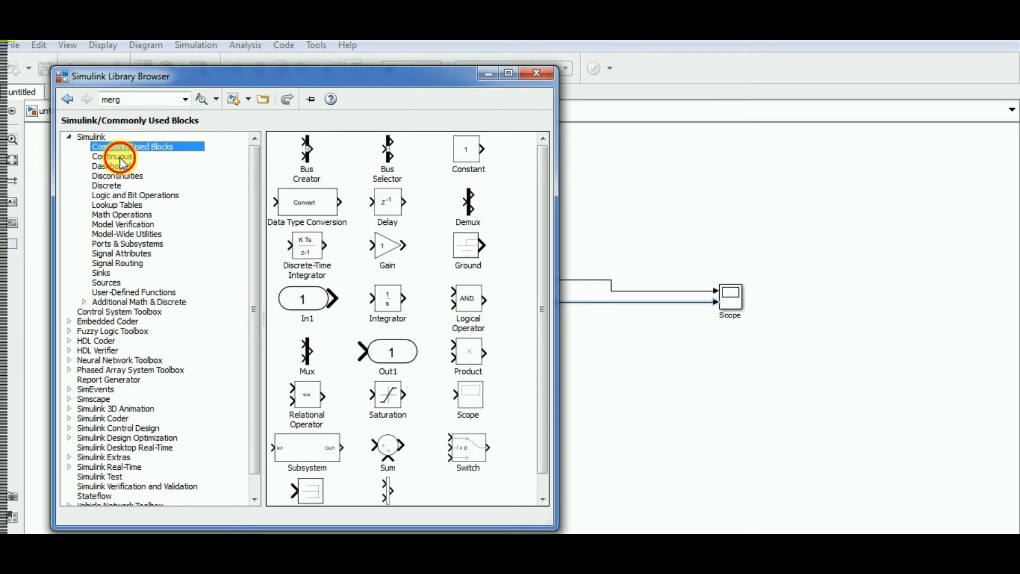
click(120, 157)
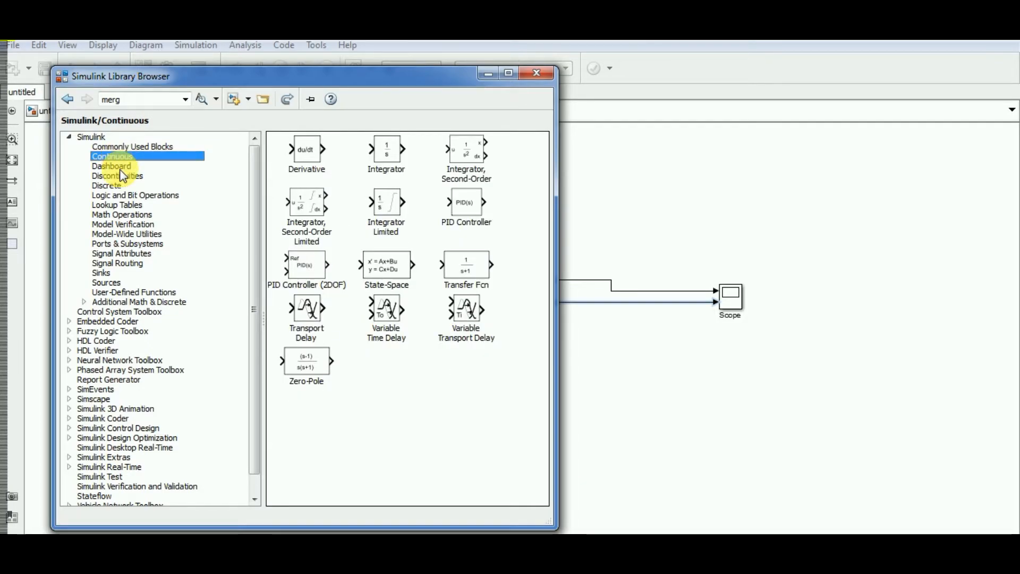
click(122, 169)
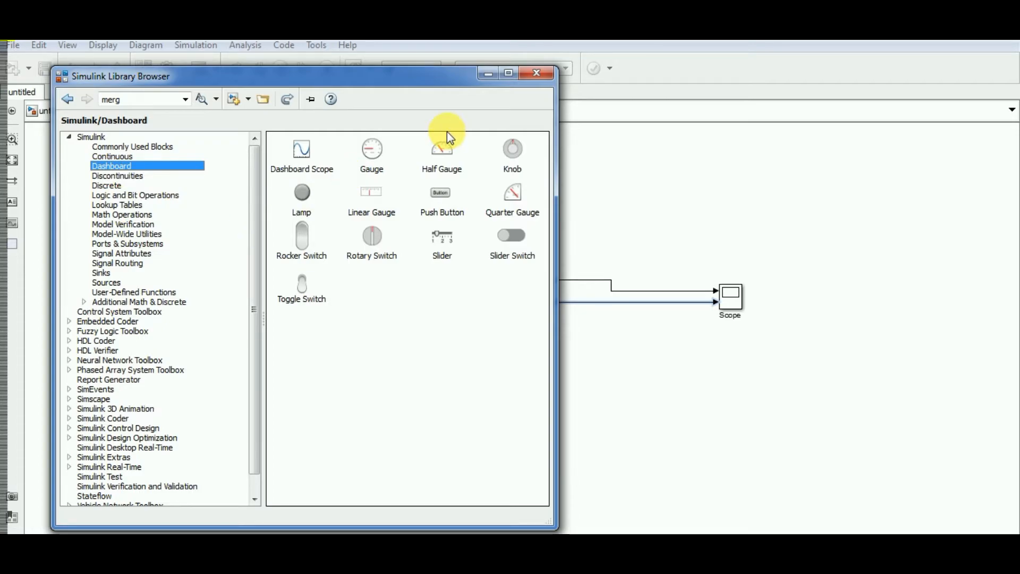
click(486, 74)
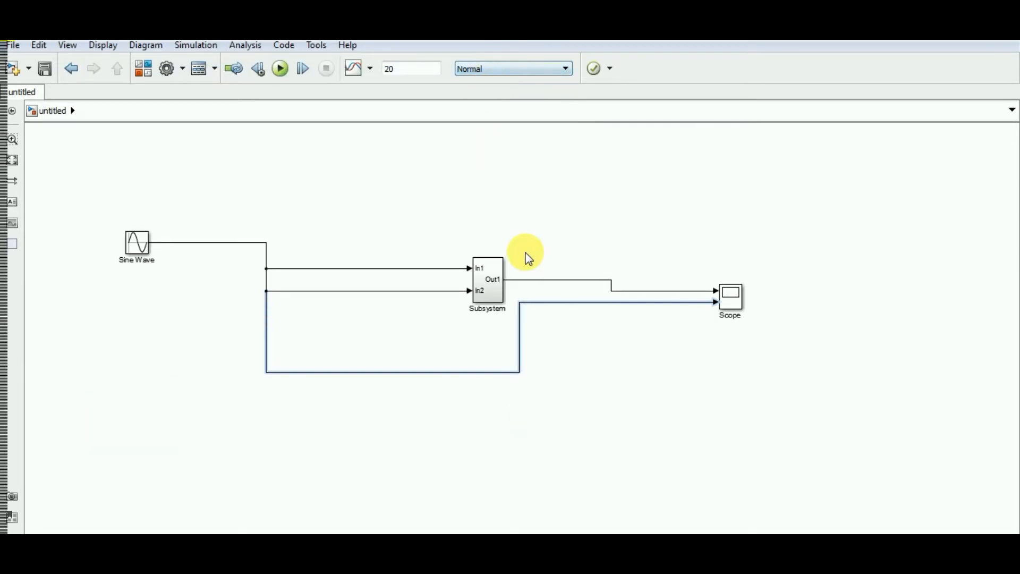